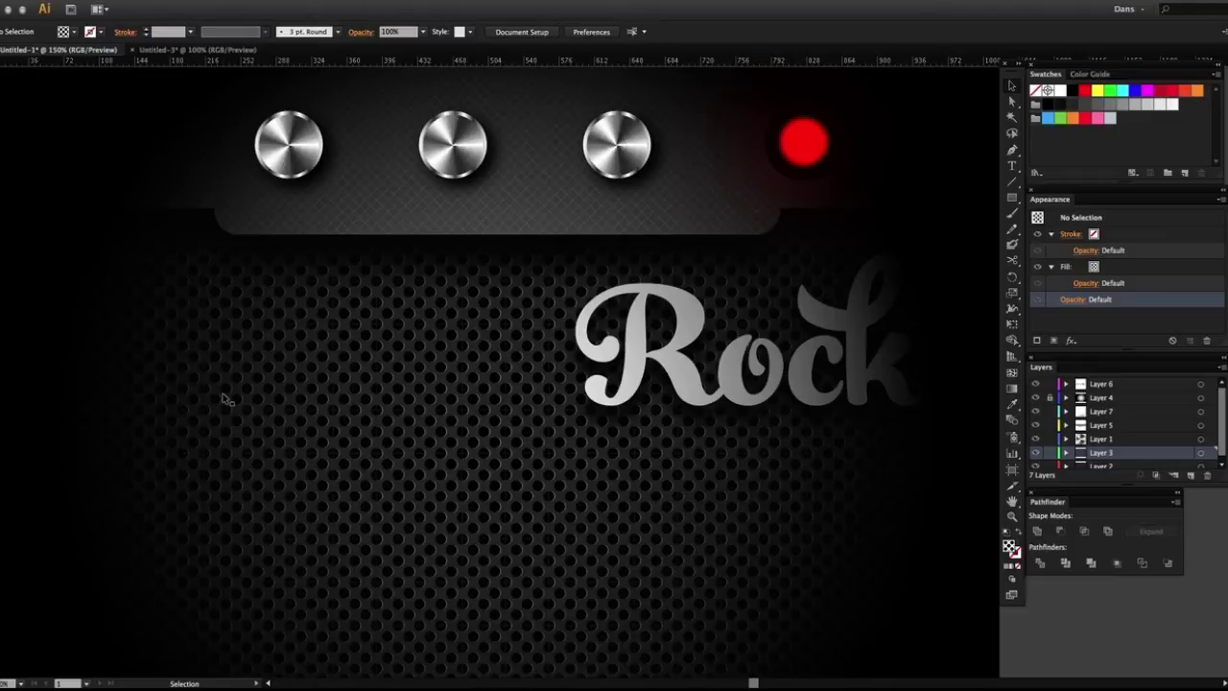
Examine the finished amplifier artwork with its knobs, perforated grille and Rock lettering, and compare it with the blank Untitled-3 document
key(space)
drag(343, 389, 352, 419)
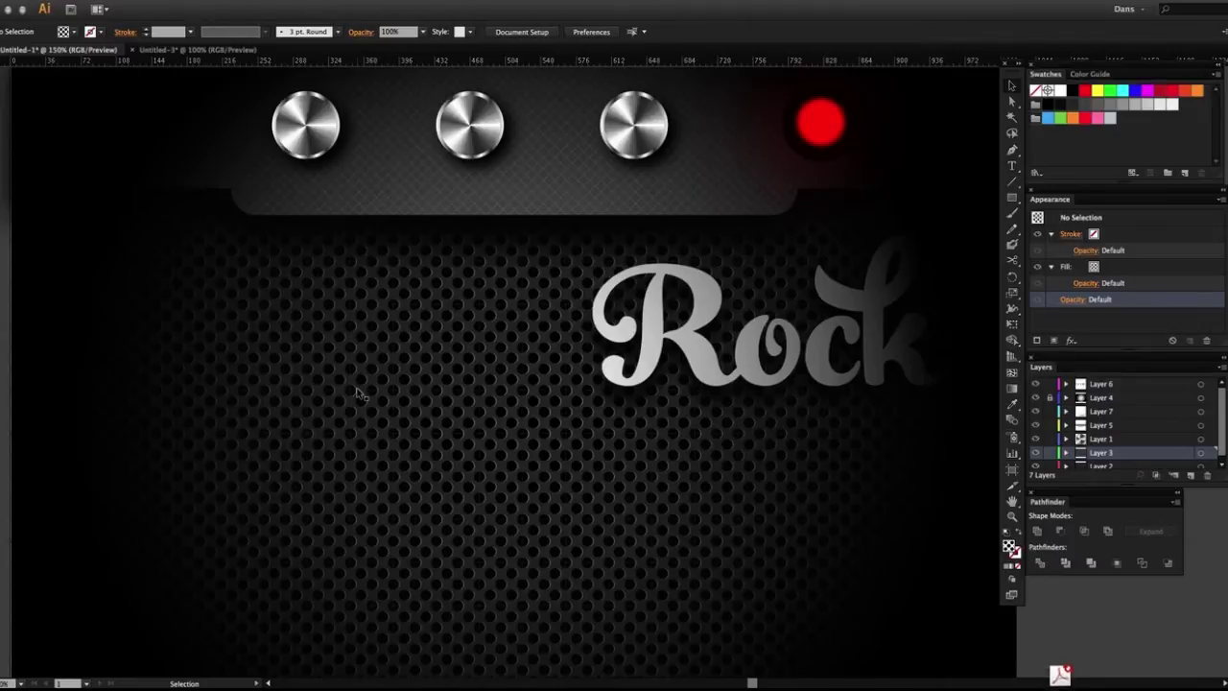
drag(359, 335, 352, 321)
key(space)
drag(492, 316, 499, 336)
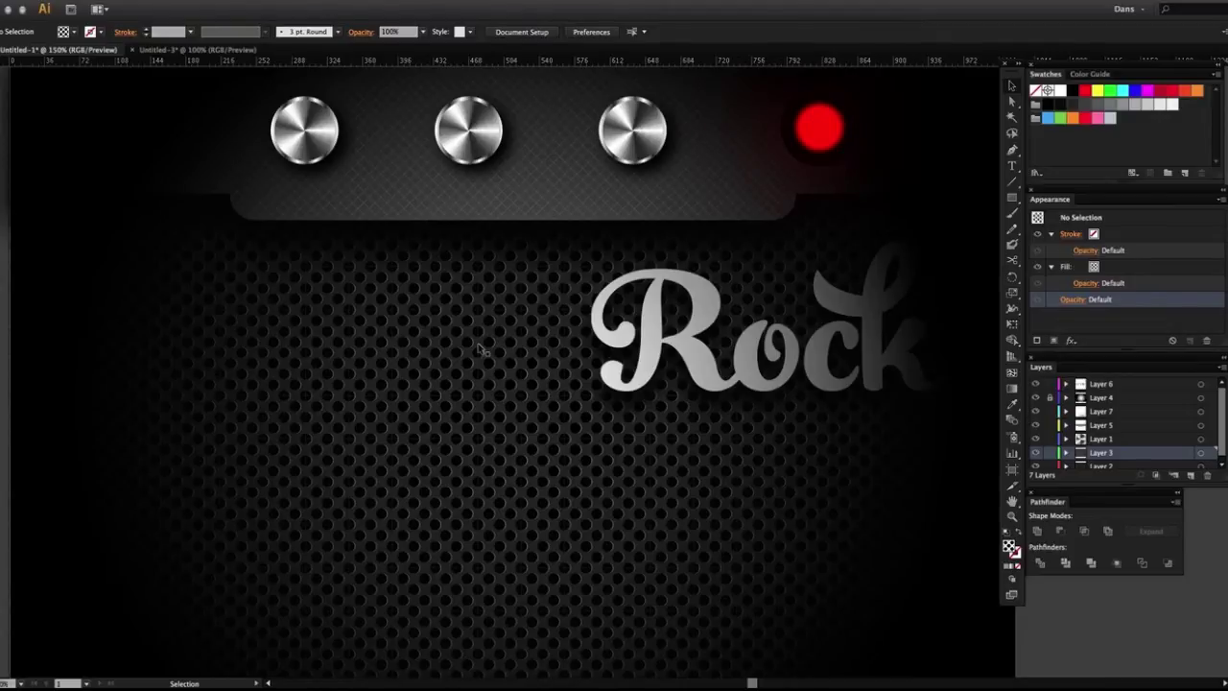
key(space)
mouse_move(612, 299)
mouse_down()
mouse_move(585, 295)
mouse_move(602, 316)
mouse_up()
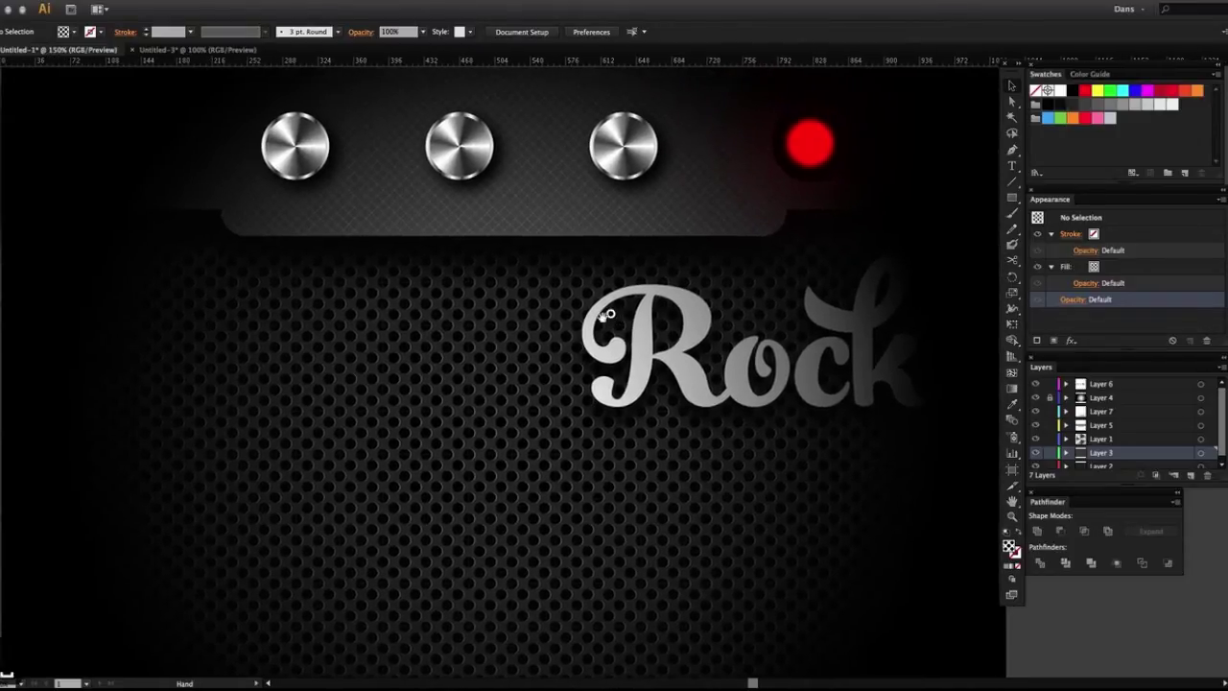
click(186, 50)
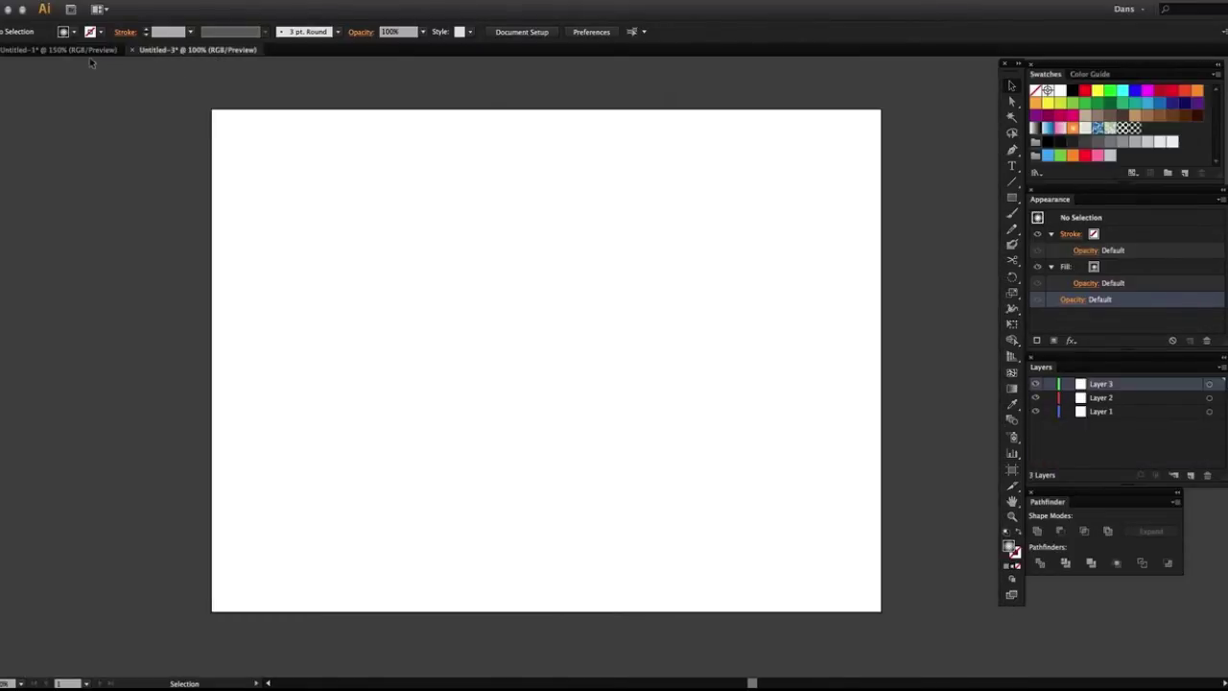
key(space)
drag(440, 261, 461, 256)
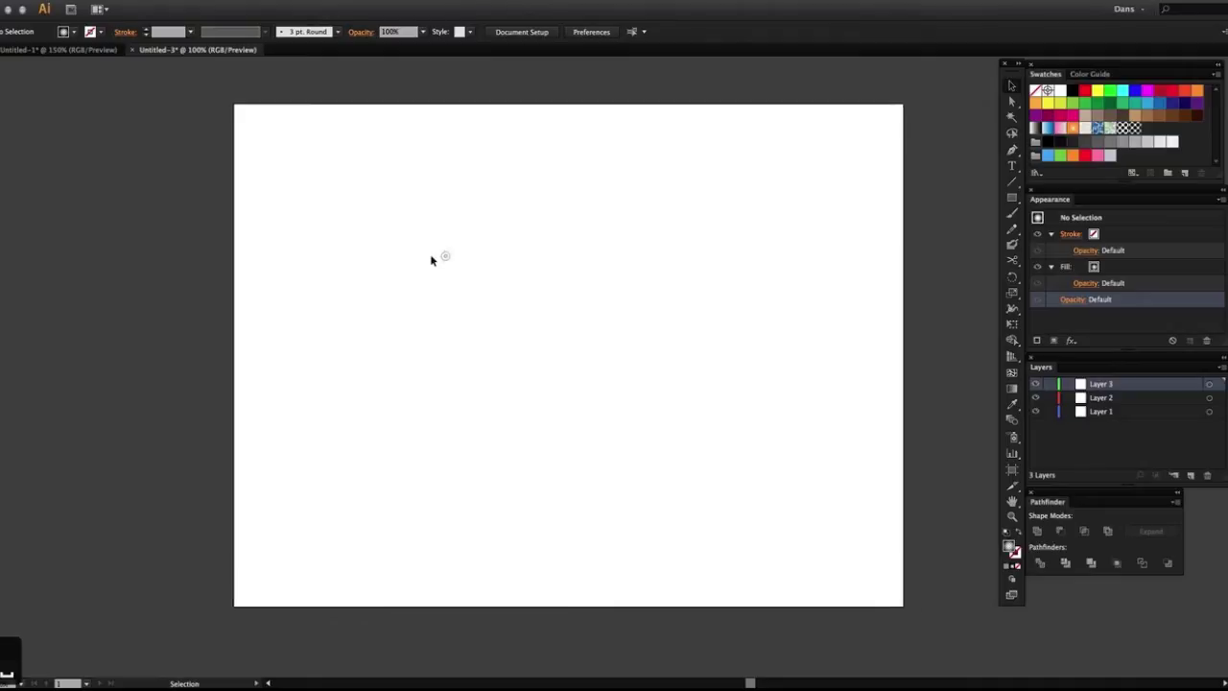
key(ctrl+Tab)
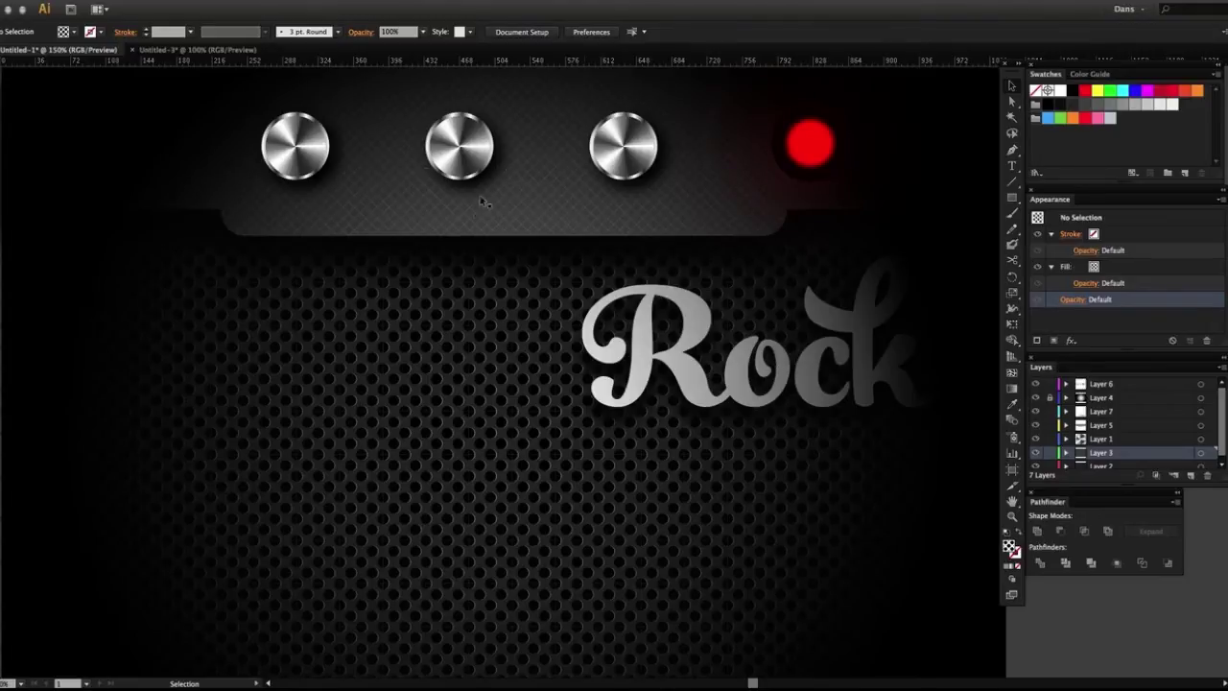
Switch to the blank Untitled-3 document and delete Layer 2 and Layer 3, keeping only Layer 1
click(181, 50)
drag(651, 315, 665, 320)
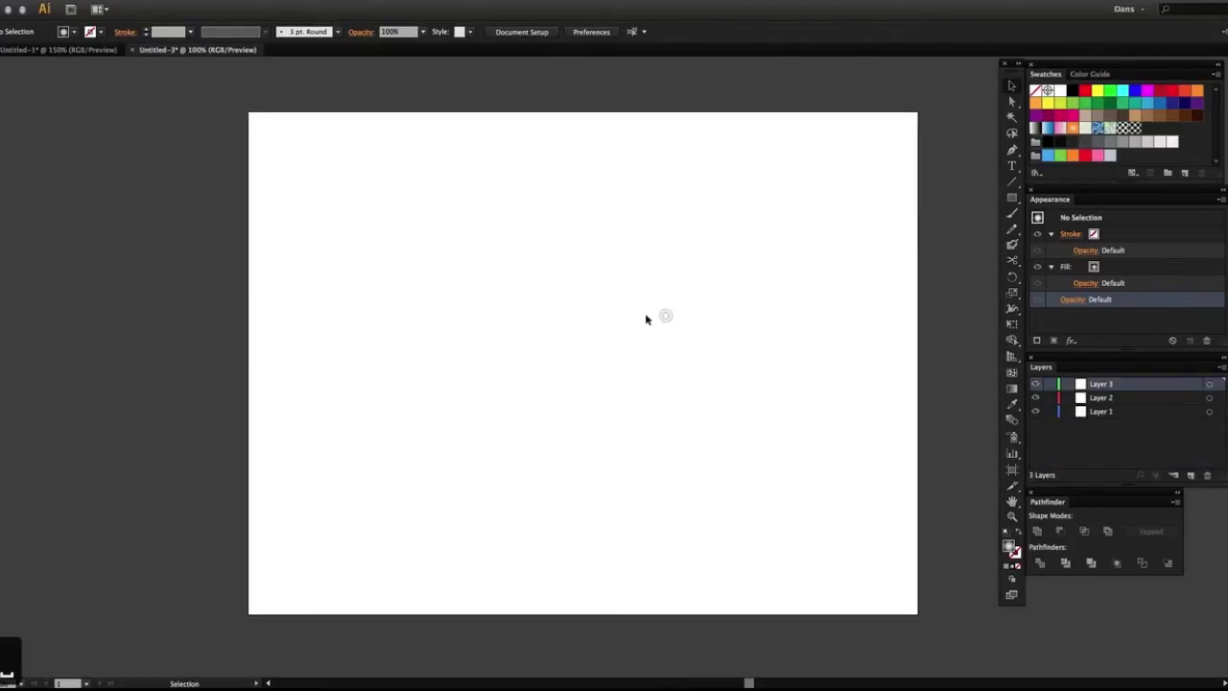
click(1109, 411)
click(1103, 399)
click(1107, 384)
click(1113, 397)
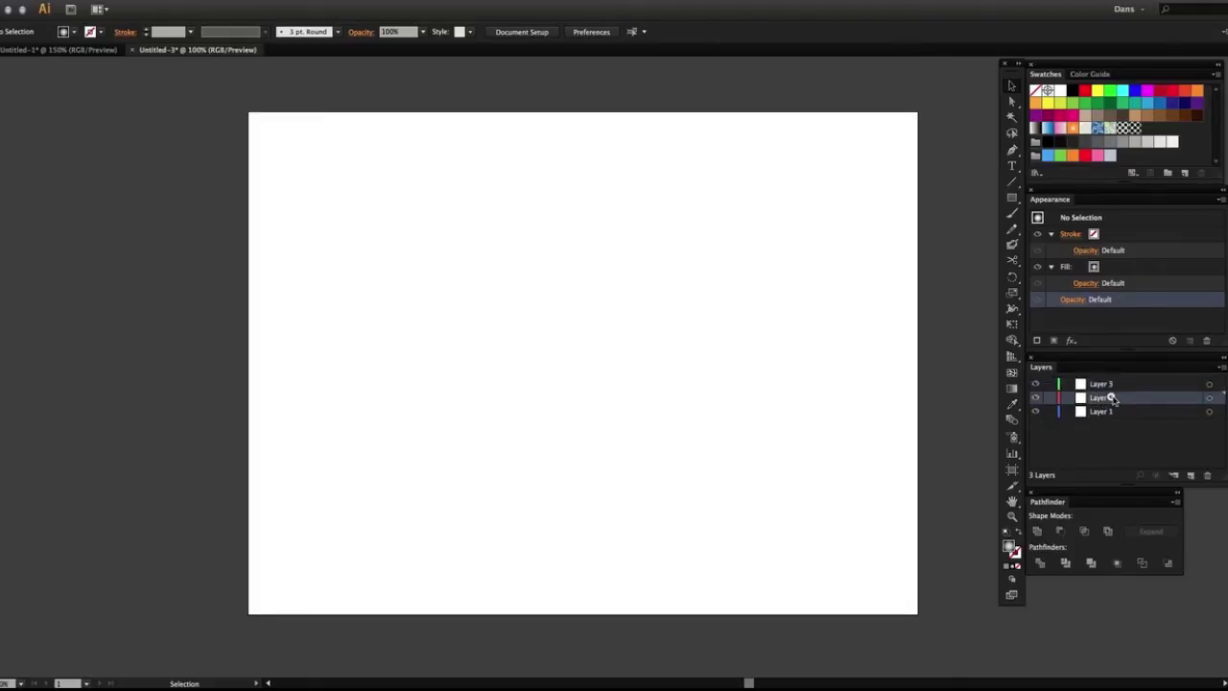
shift+click(1107, 385)
click(1209, 478)
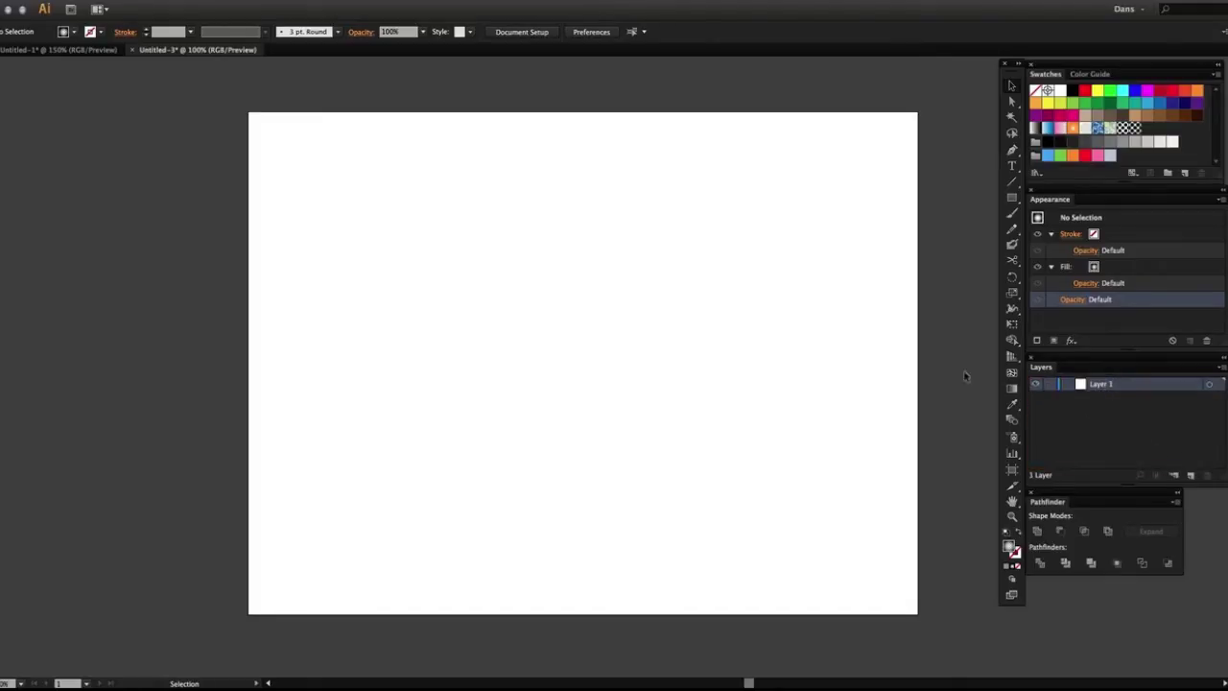
Draw a rectangle of about 1025 × 769 px covering the whole artboard on Layer 1
key(m)
drag(255, 117, 919, 614)
key(v)
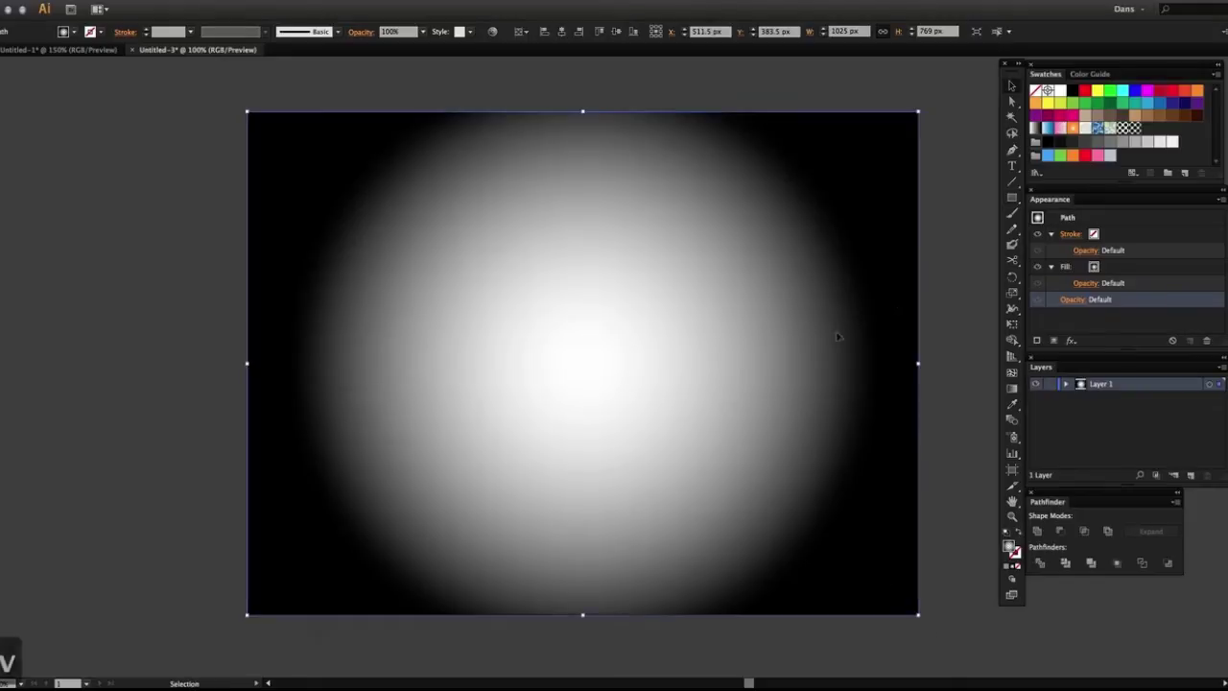
Fill the artboard-sized rectangle with black and deselect it
click(1072, 91)
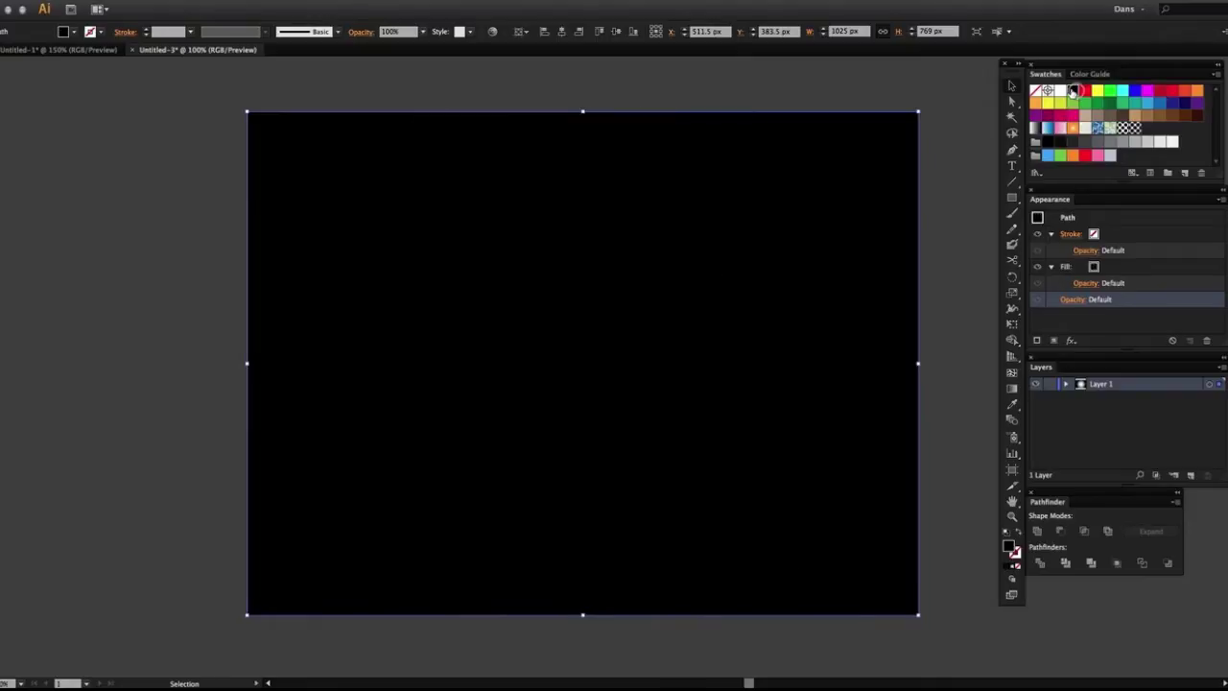
click(146, 232)
key(h)
mouse_move(834, 366)
mouse_down()
mouse_move(827, 351)
mouse_move(844, 351)
mouse_up()
key(v)
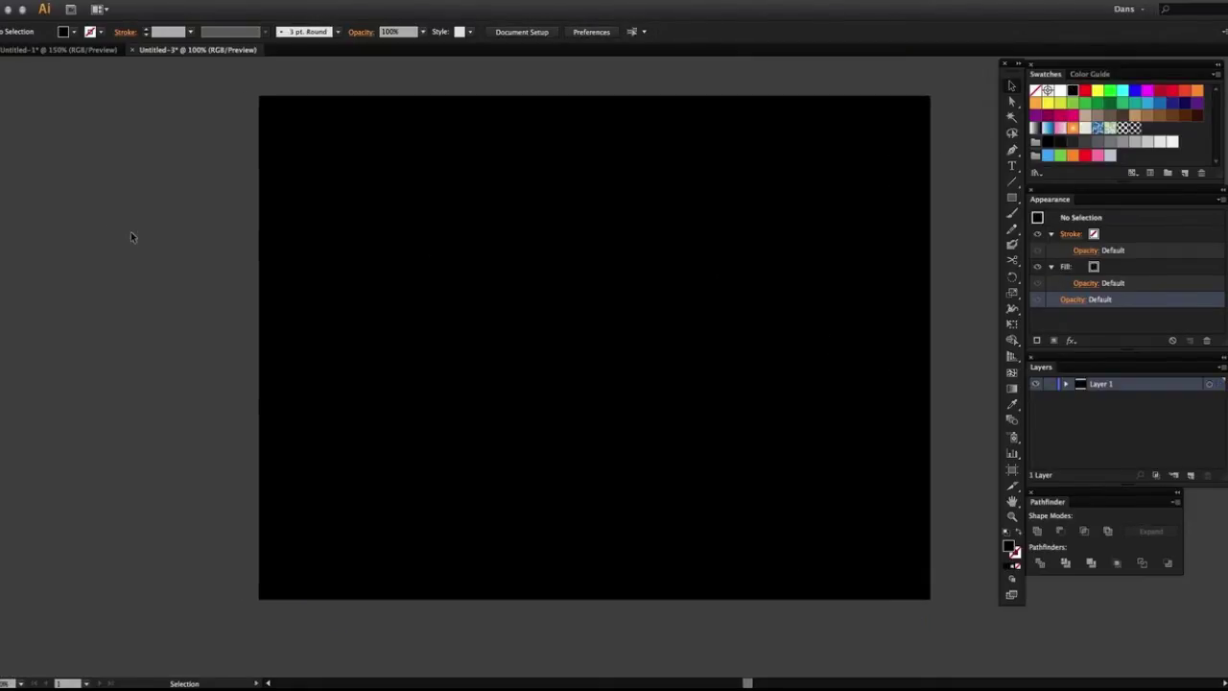
Fill the artboard-sized rectangle with the dark grey swatch from the greyscale group
drag(466, 246, 435, 241)
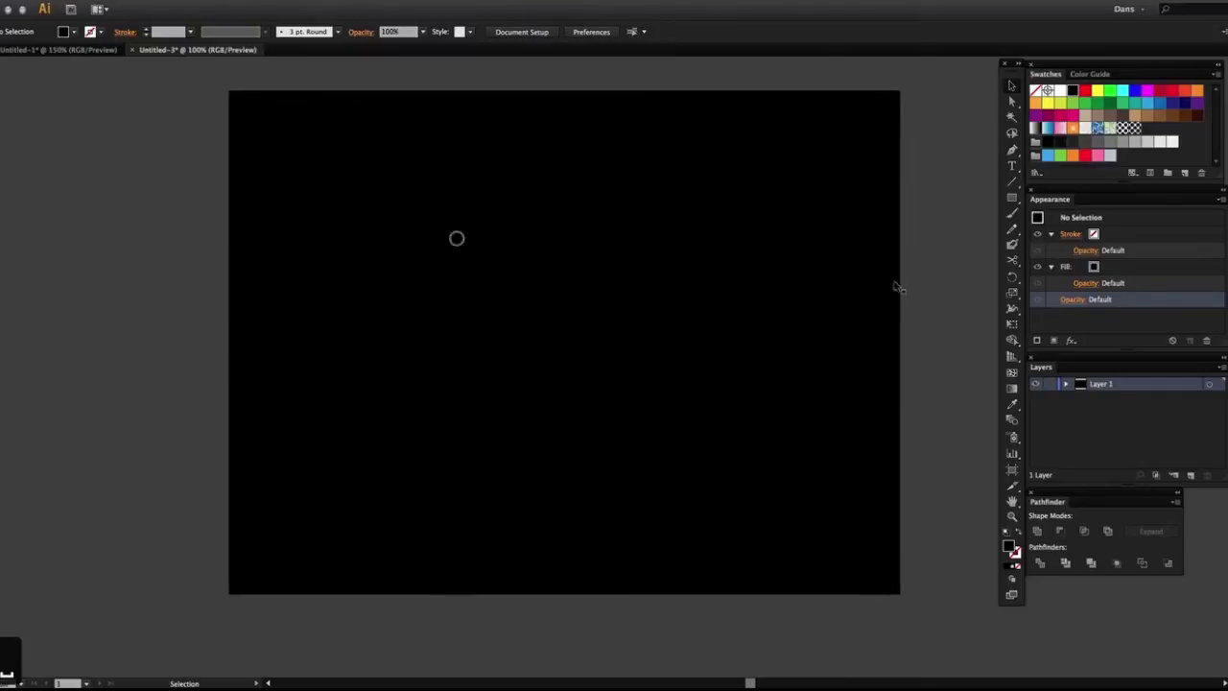
click(1086, 142)
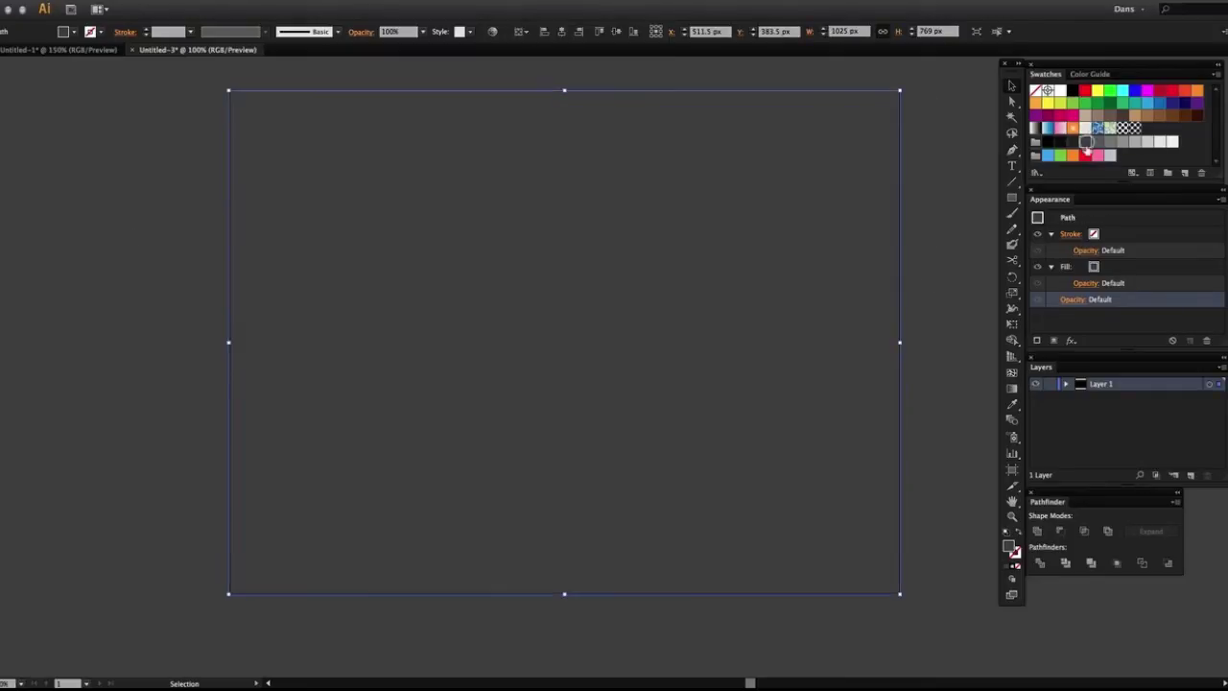
click(951, 189)
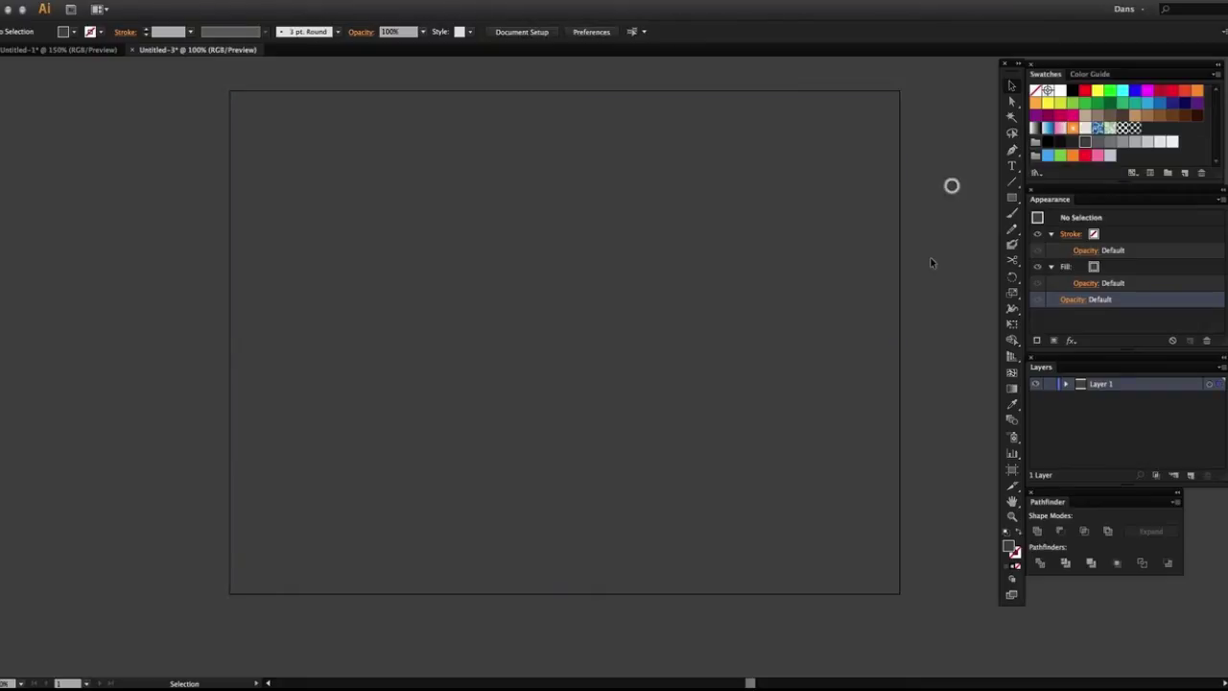
Copy the dark grey background rectangle to the clipboard and clear the selection
drag(134, 267, 313, 279)
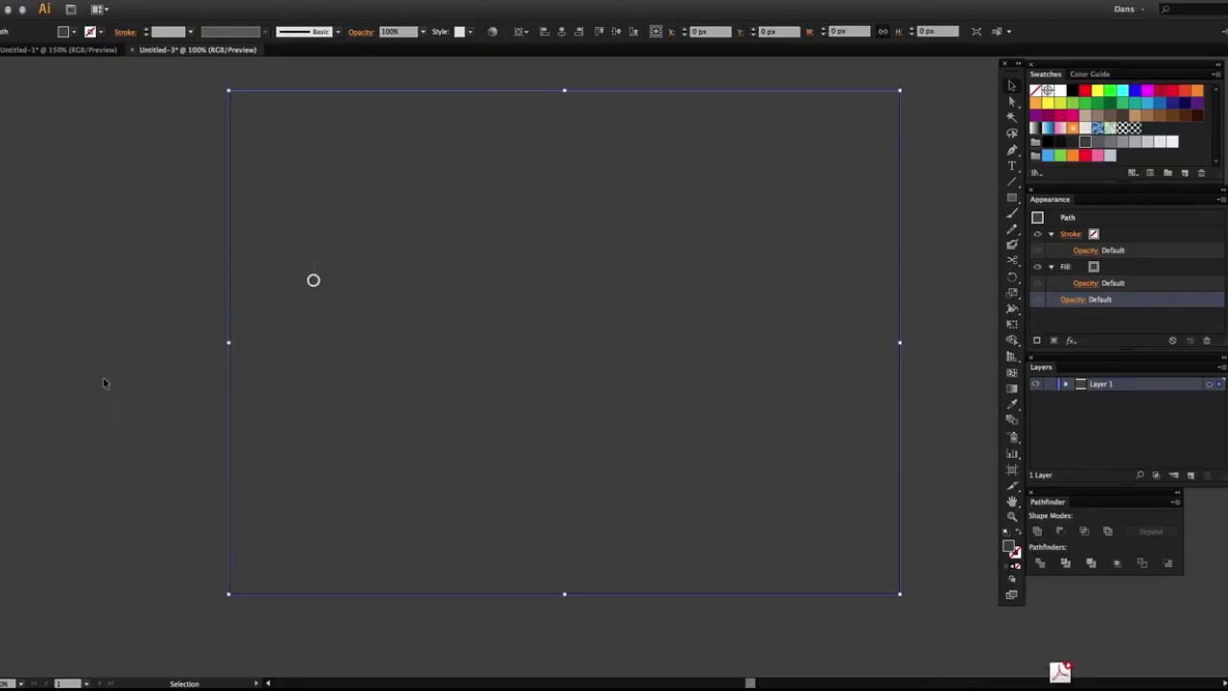
scroll(942, 273, up, 1)
drag(942, 274, 836, 211)
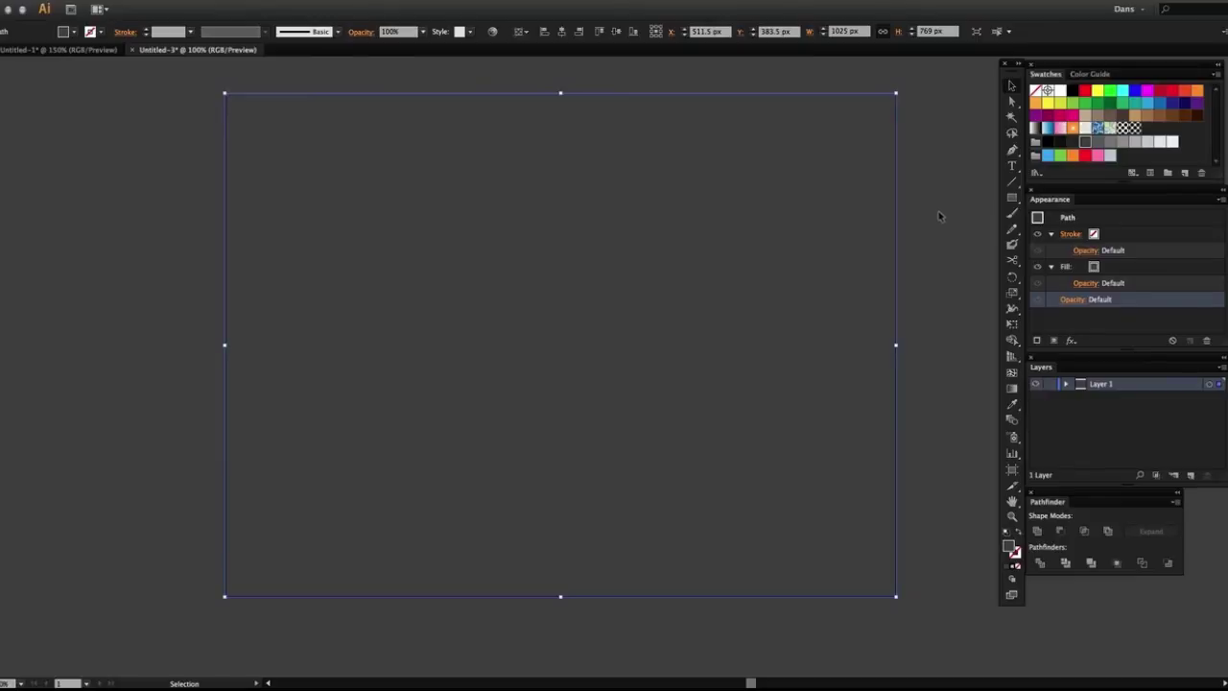
drag(882, 330, 882, 315)
scroll(931, 259, up, 1)
click(957, 362)
key(super+a)
key(super+c)
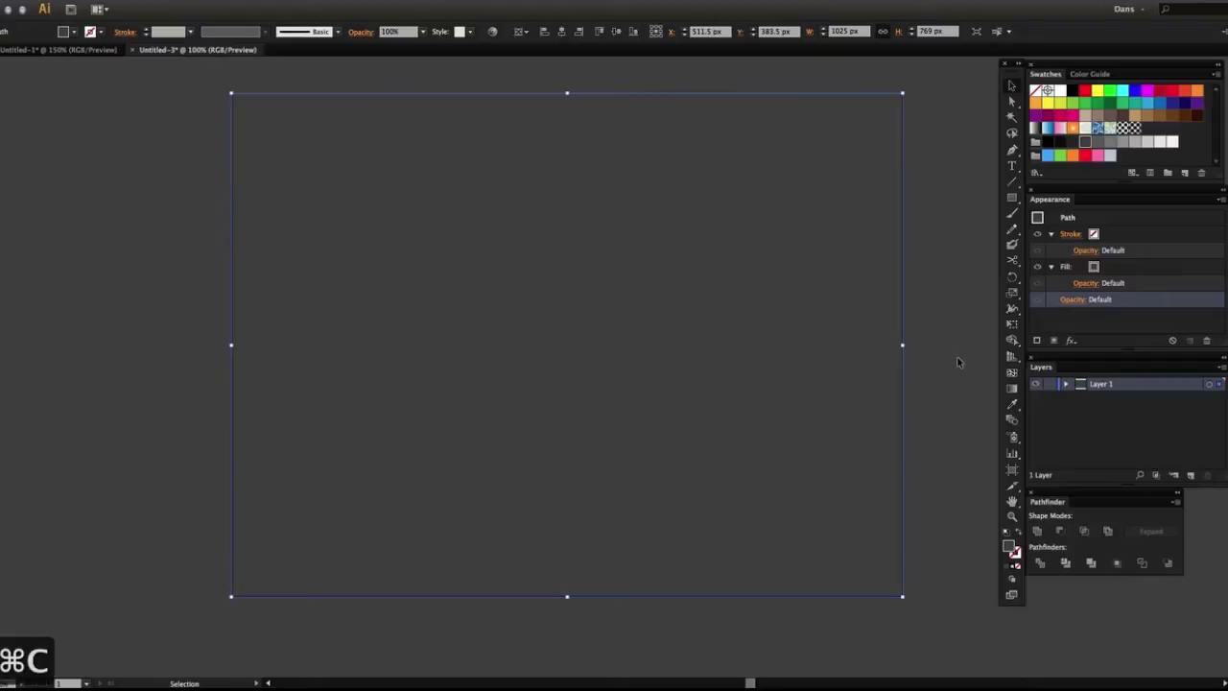
click(965, 218)
Add a single new layer above Layer 1 and paste the copied rectangle in place on it
click(1191, 475)
click(1191, 475)
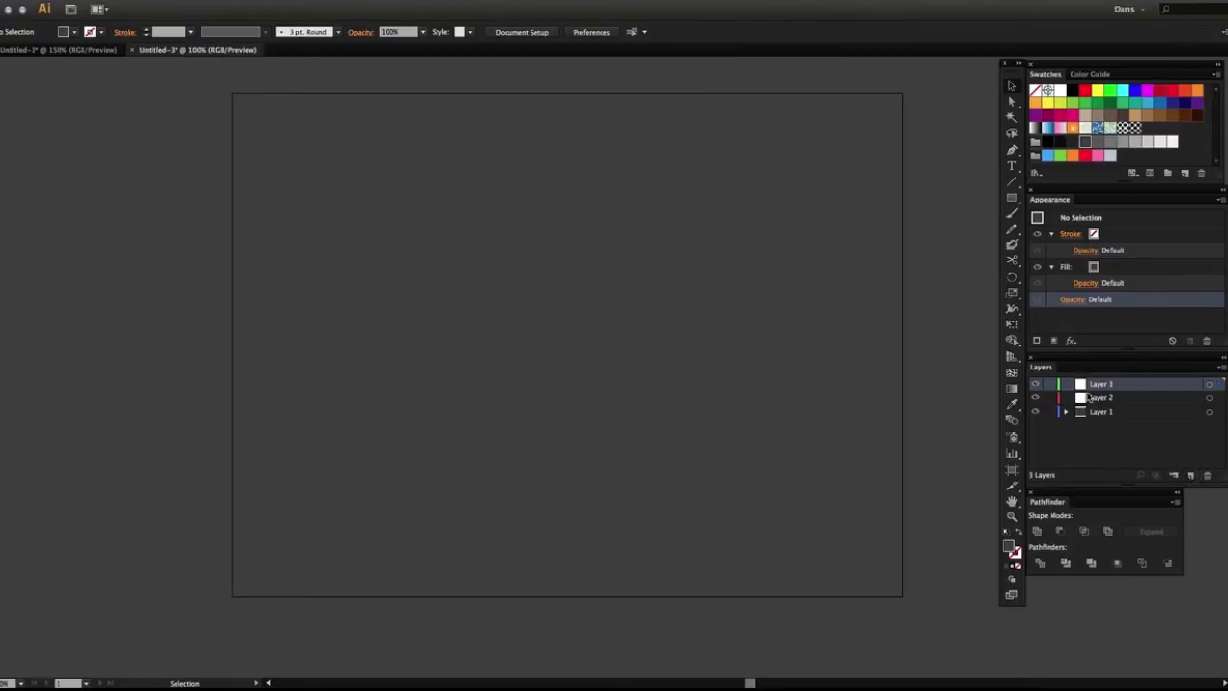
click(1207, 475)
key(a)
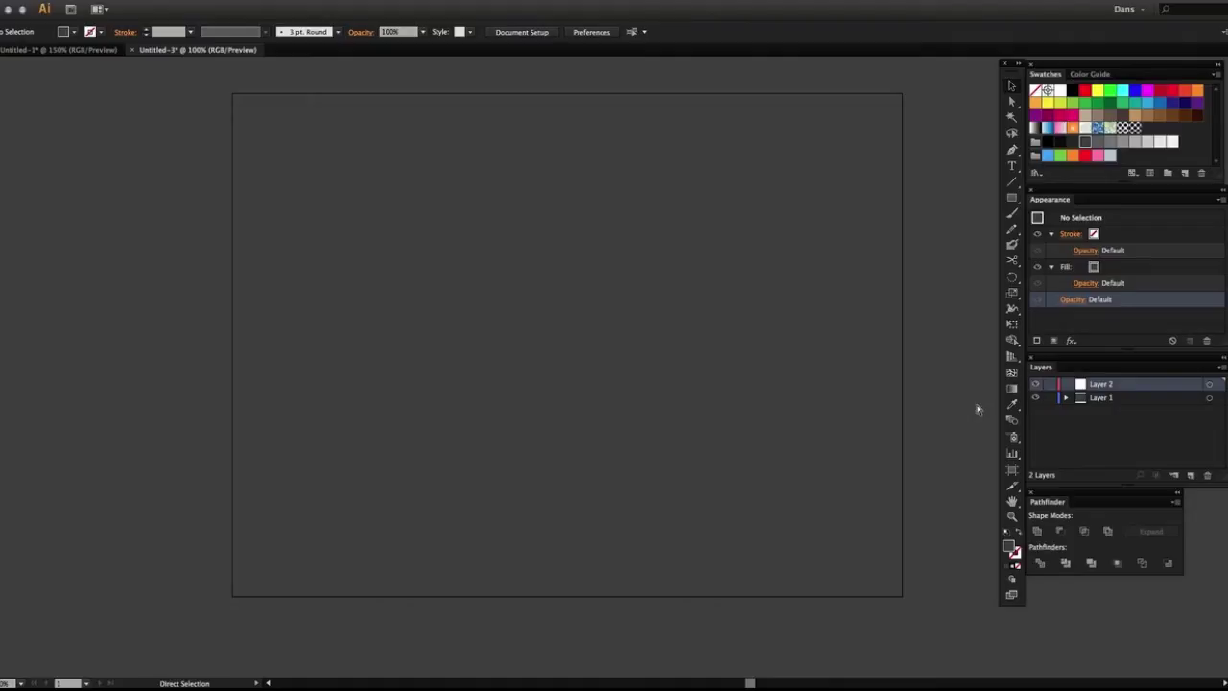
key(super+shift+v)
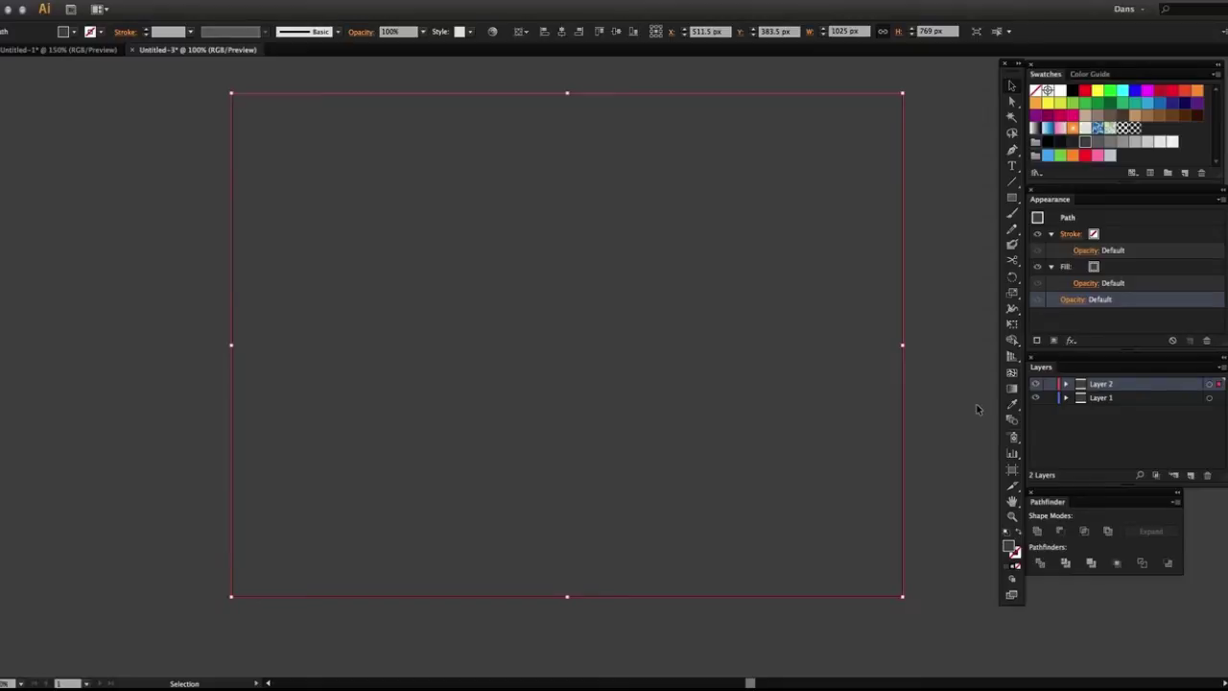
Open the Basic Graphics_Dots pattern swatch library
click(1036, 174)
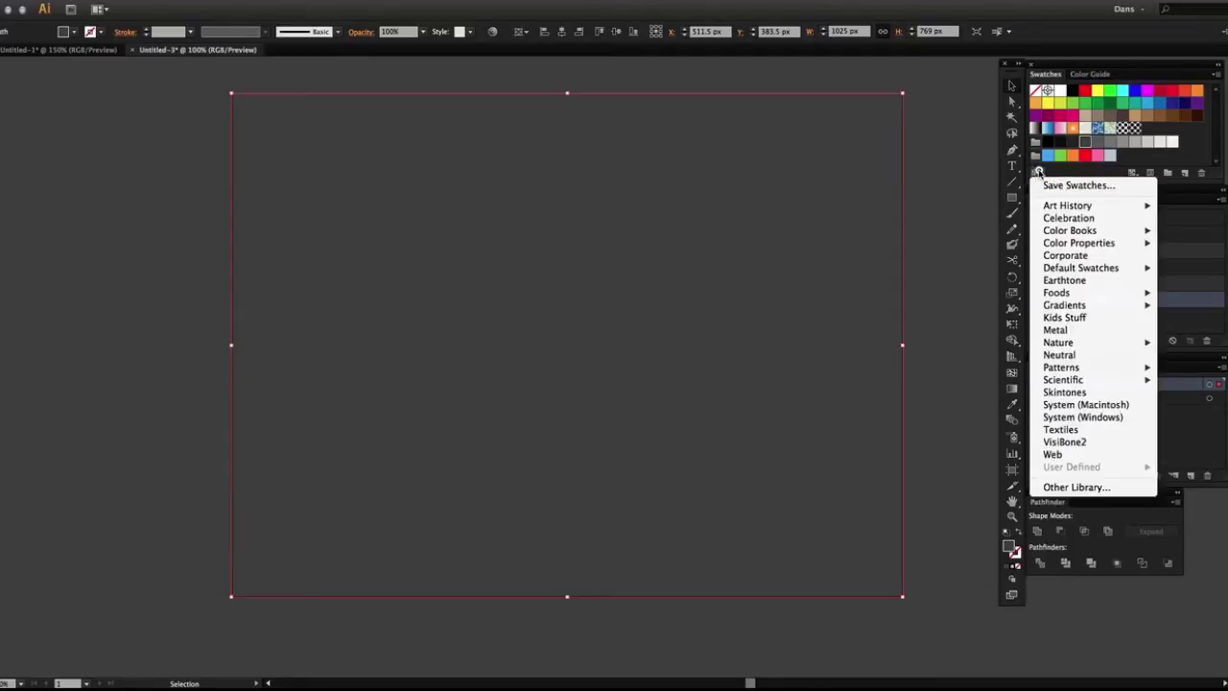
click(1040, 172)
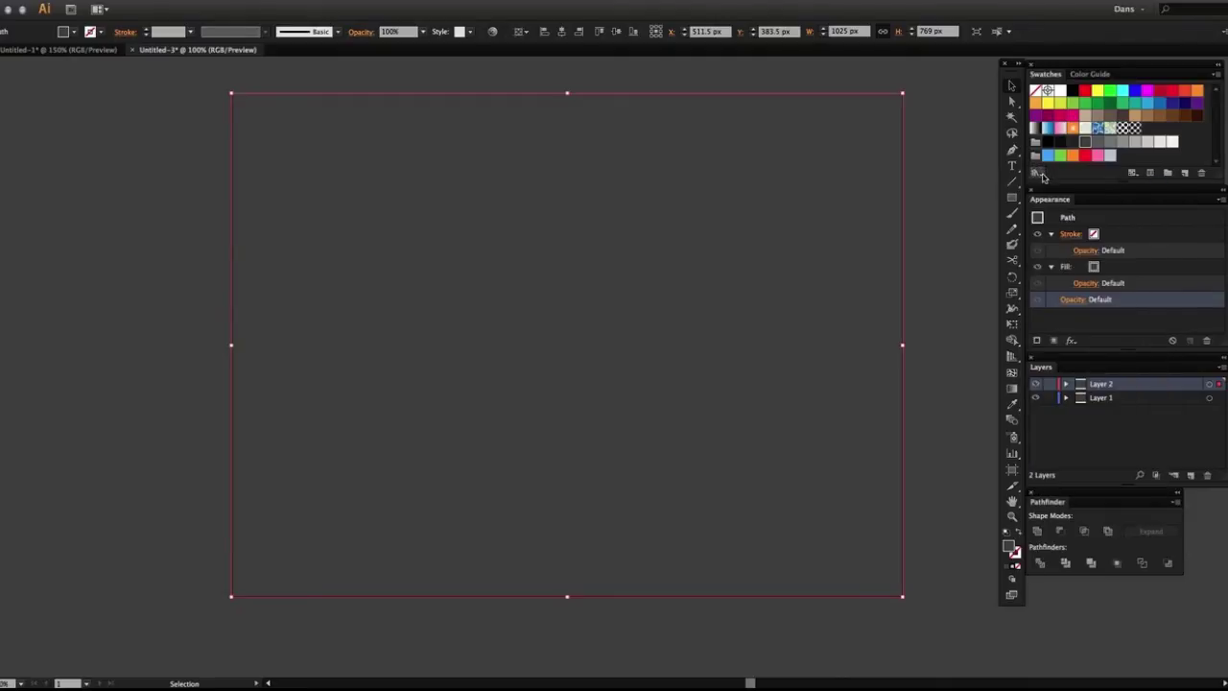
click(1039, 174)
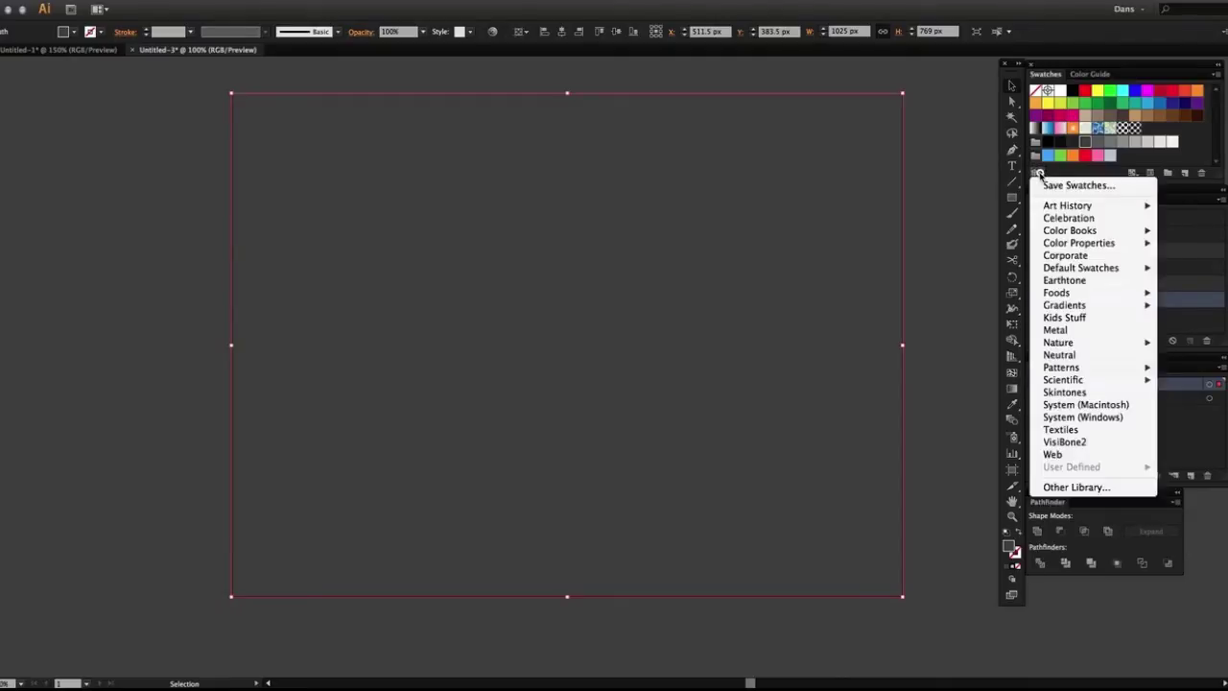
mouse_move(1113, 369)
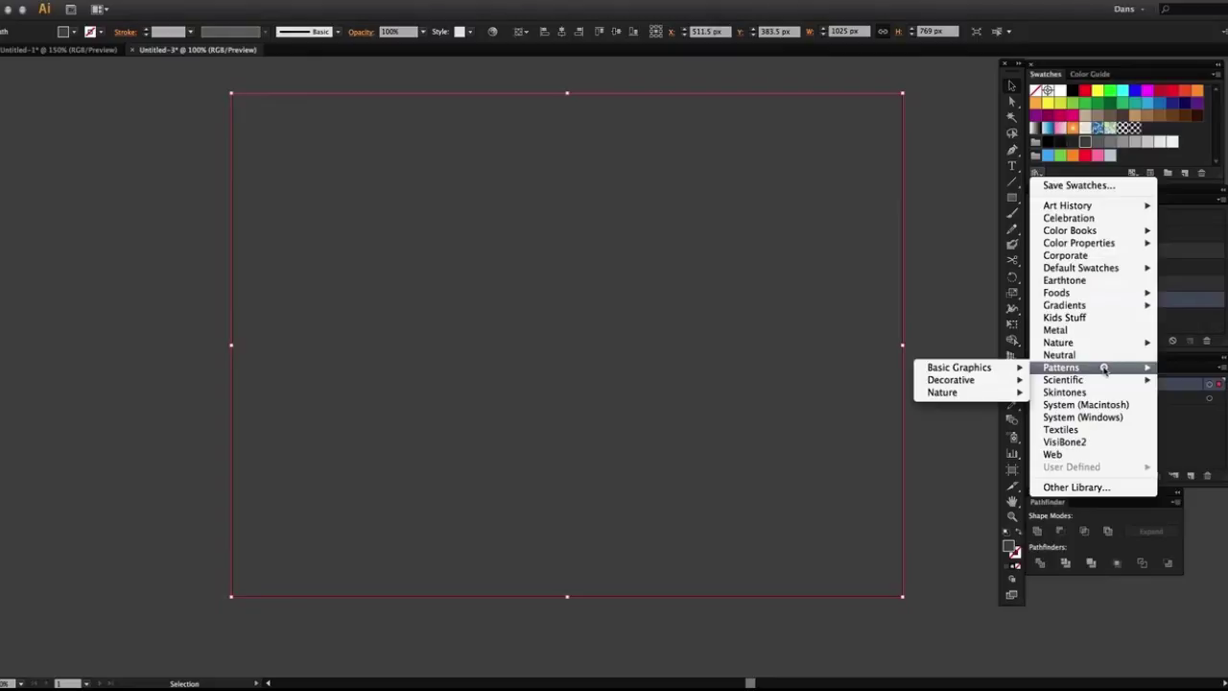
mouse_move(959, 368)
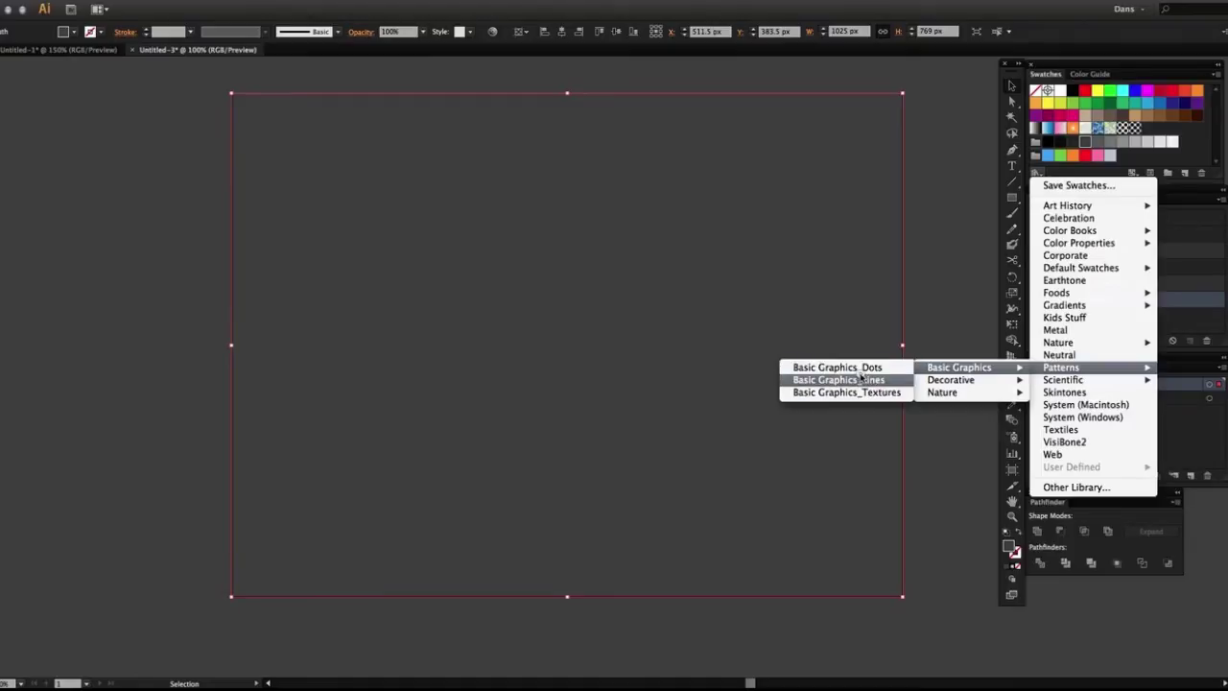
click(867, 368)
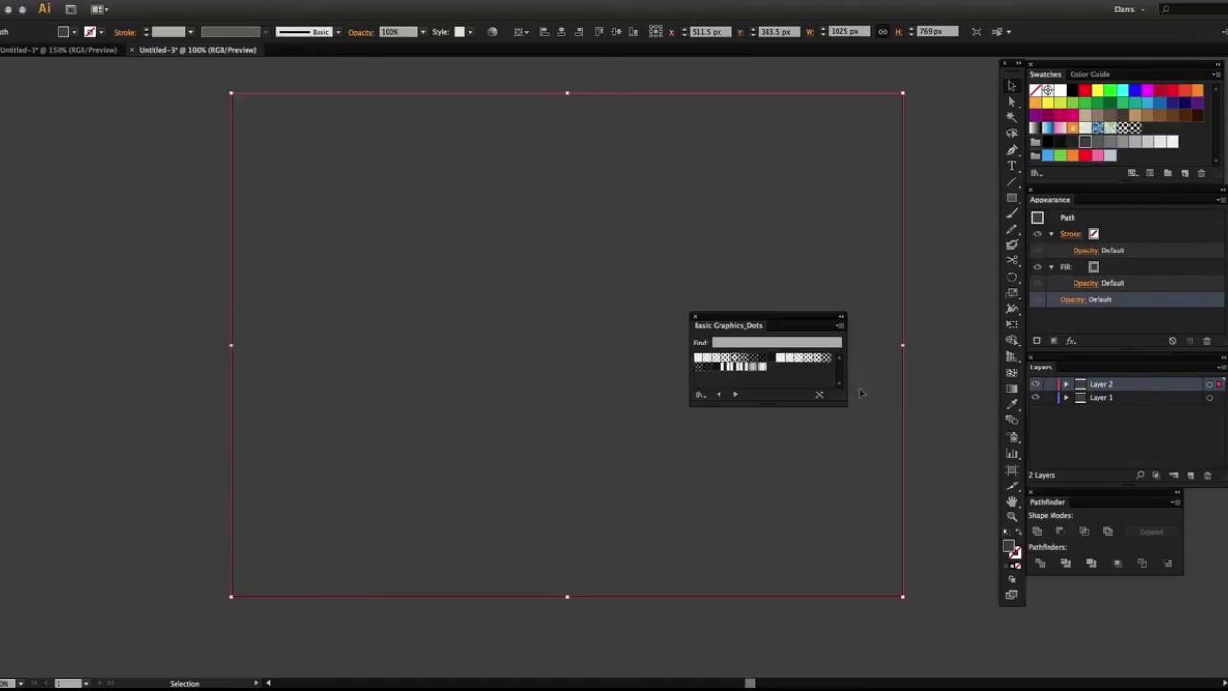
Fill the Layer 2 rectangle with a 10 dpi dot pattern from the library, and close the library
drag(804, 331, 315, 252)
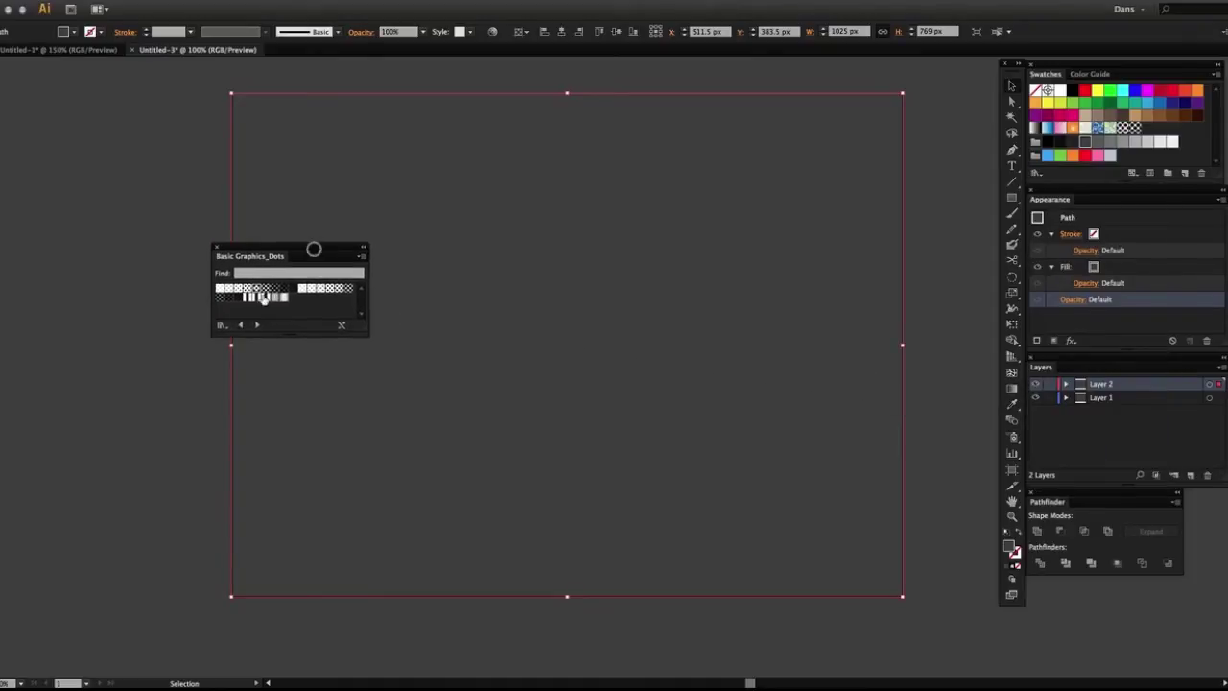
click(256, 291)
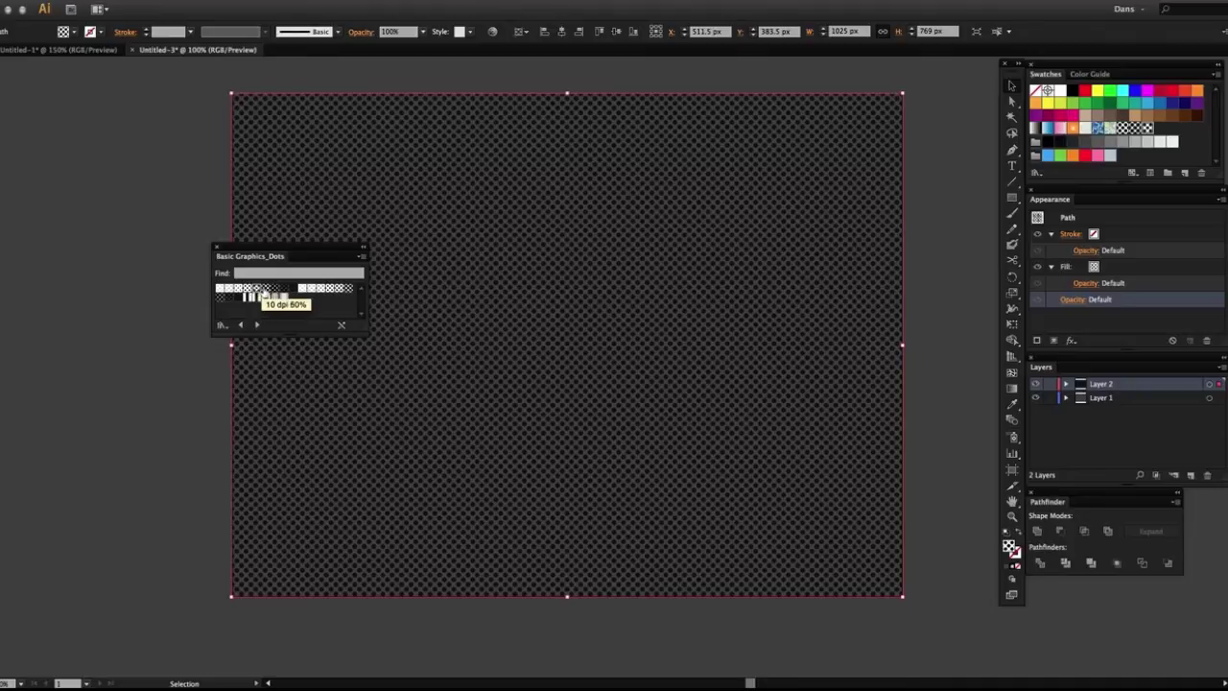
click(266, 289)
click(257, 290)
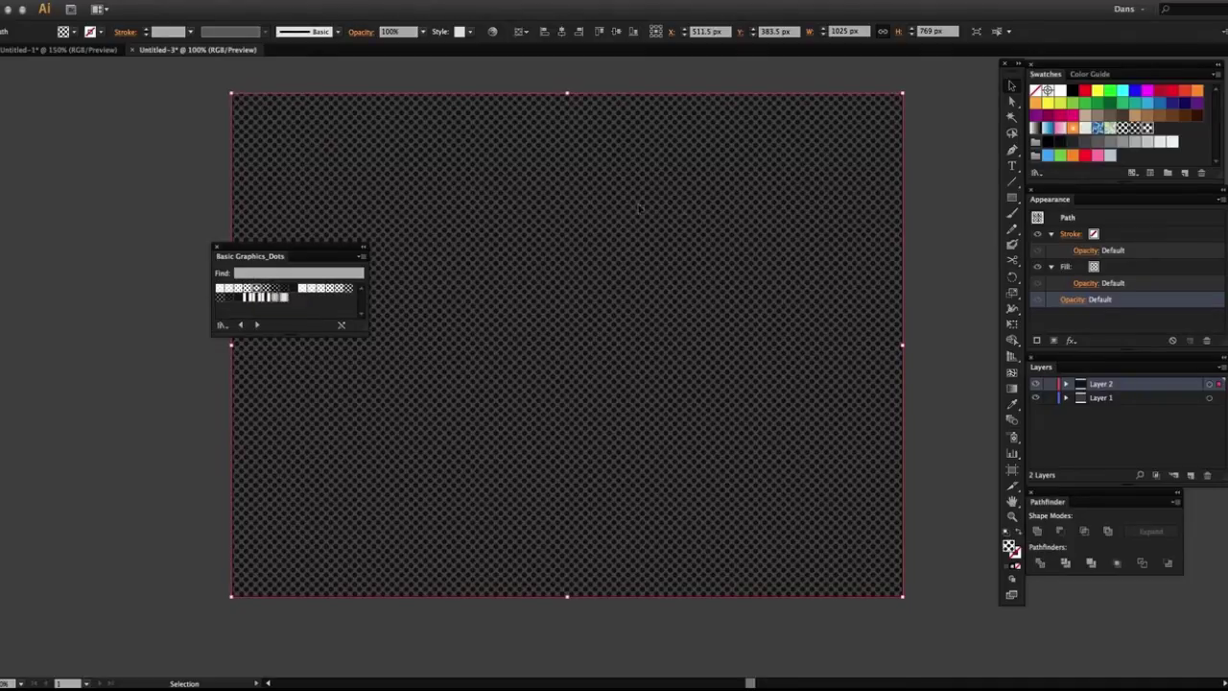
click(217, 248)
Delete the unneeded pattern swatches from the document, keeping only the dot pattern used by the rectangle
click(1124, 129)
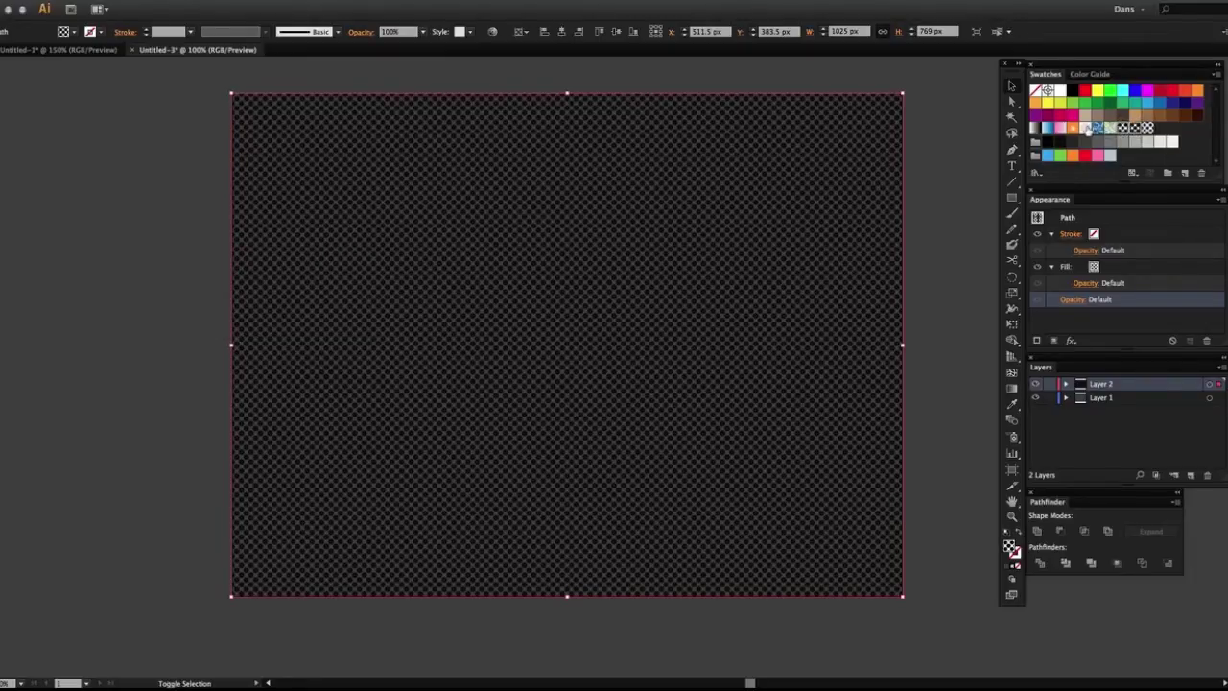
click(1200, 174)
click(660, 366)
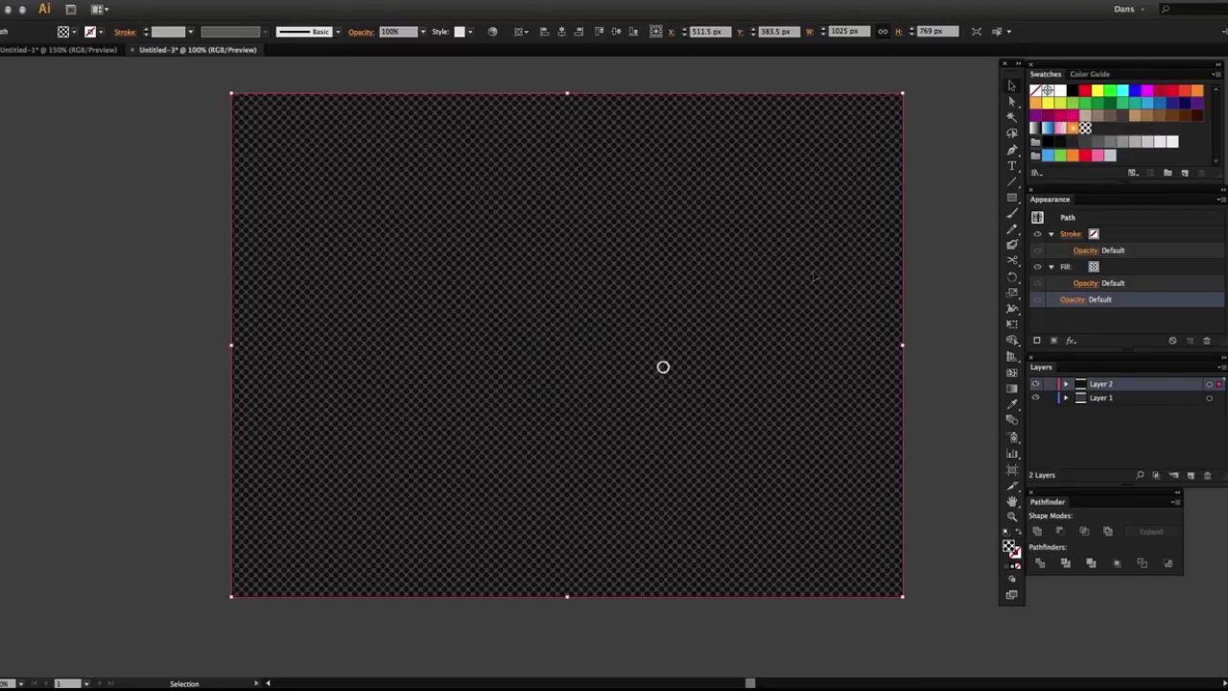
Lock Layer 1 and select the dot-patterned rectangle on Layer 2
drag(940, 223, 859, 179)
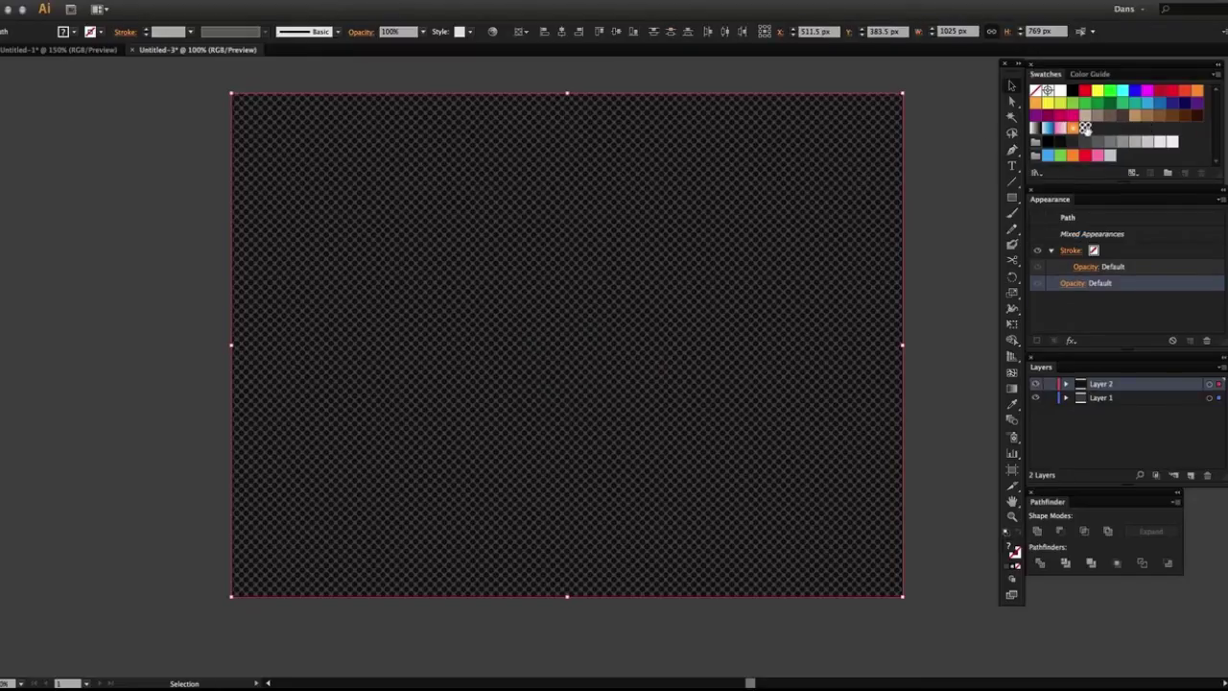
click(962, 232)
click(1050, 399)
click(860, 343)
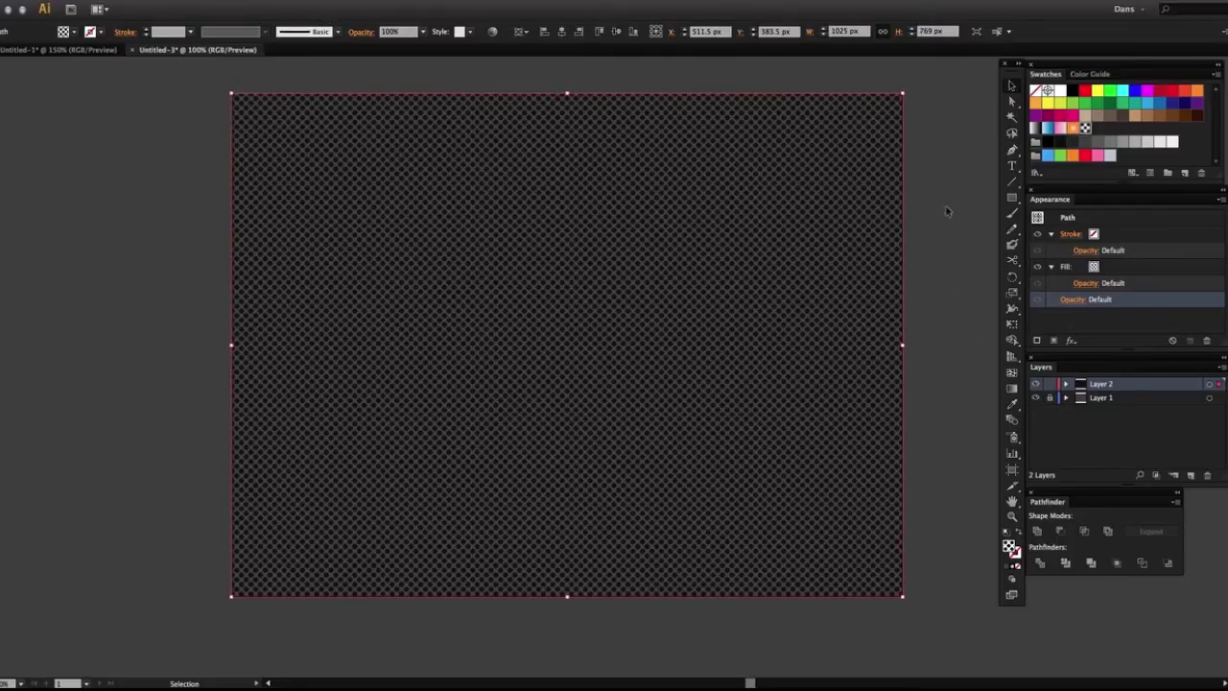
drag(437, 174, 408, 180)
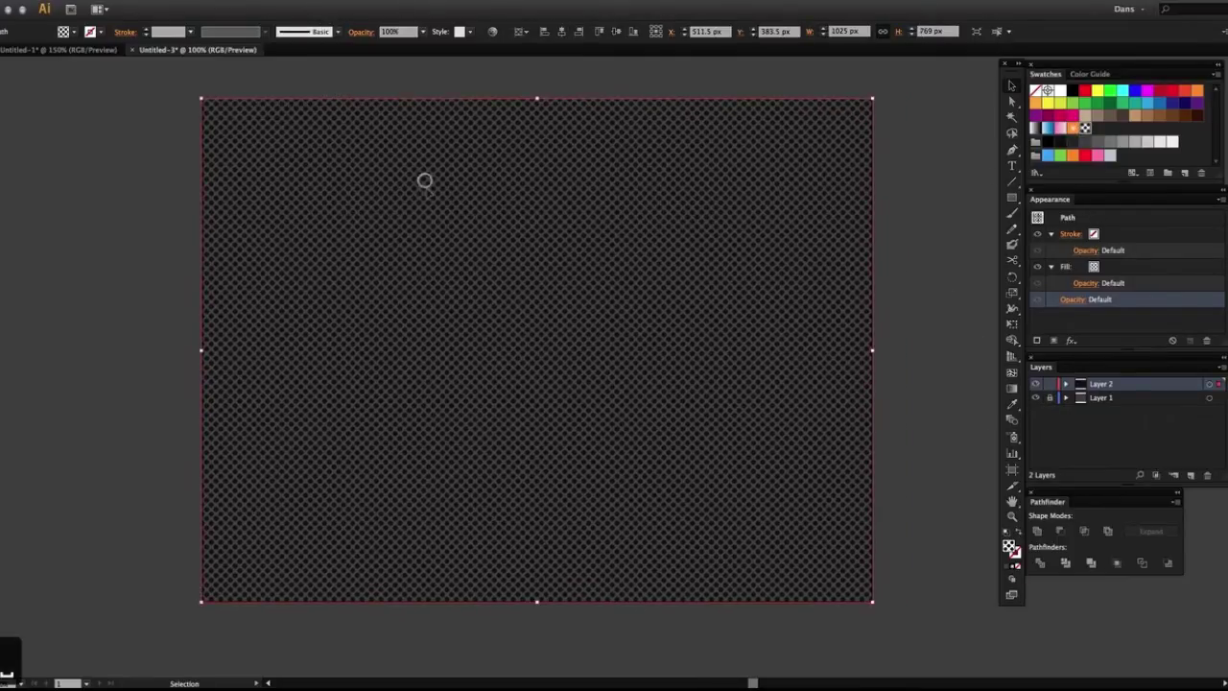
Restrict transforms to the pattern only, and enlarge the rectangle's dot pattern to roughly double size by raising the transform width
click(331, 1)
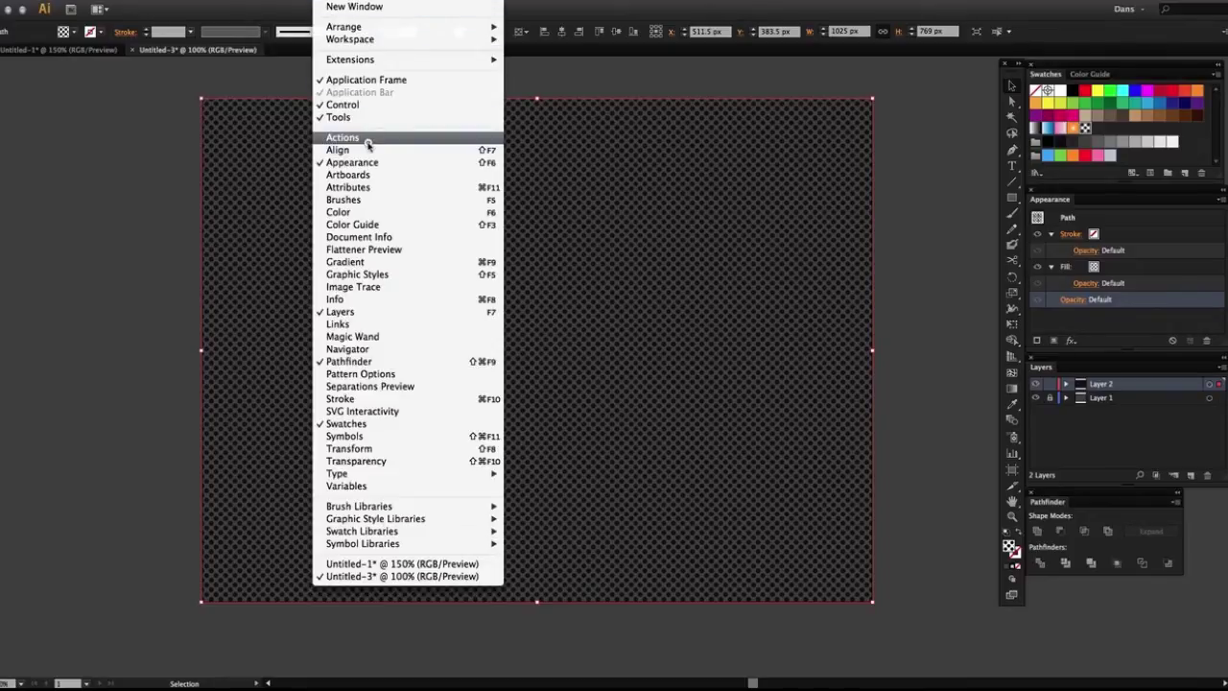
click(457, 448)
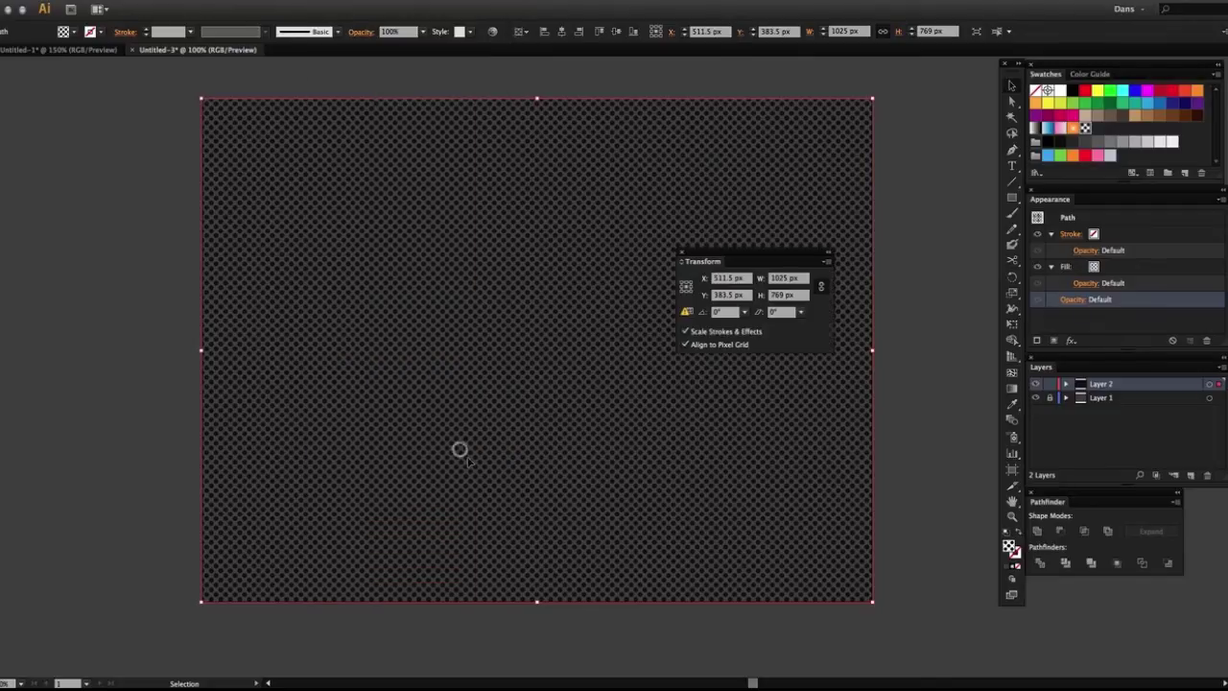
click(827, 264)
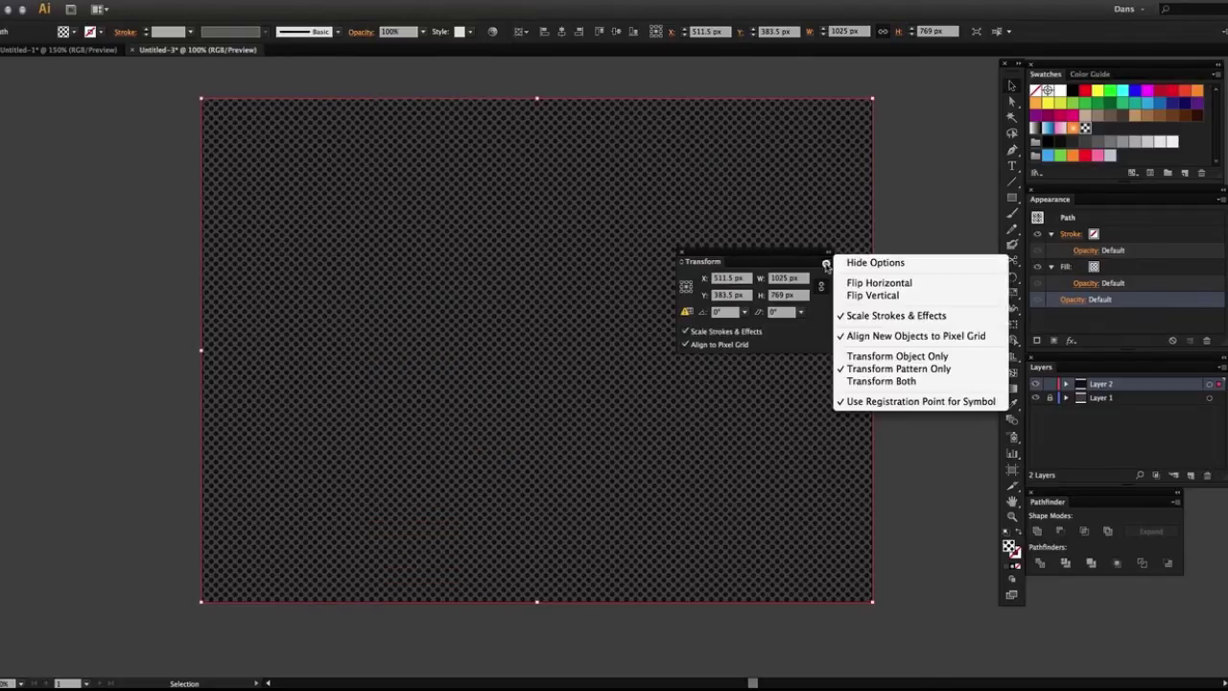
click(907, 369)
click(797, 279)
text(2050)
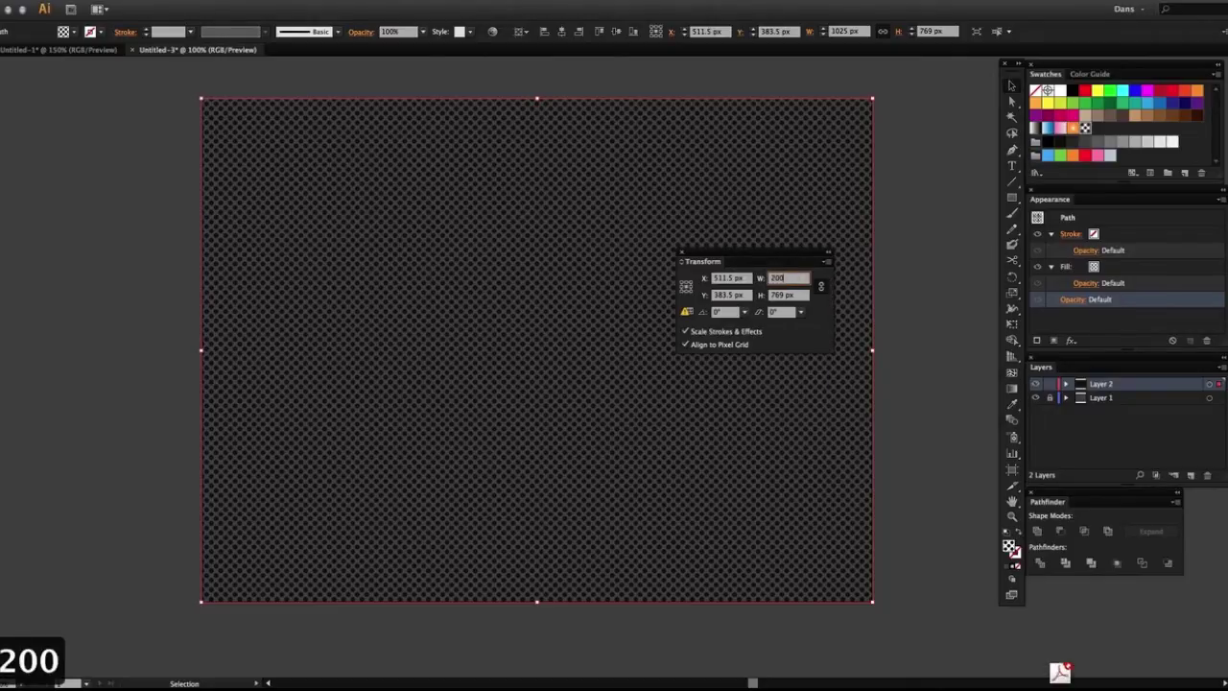
key(Tab)
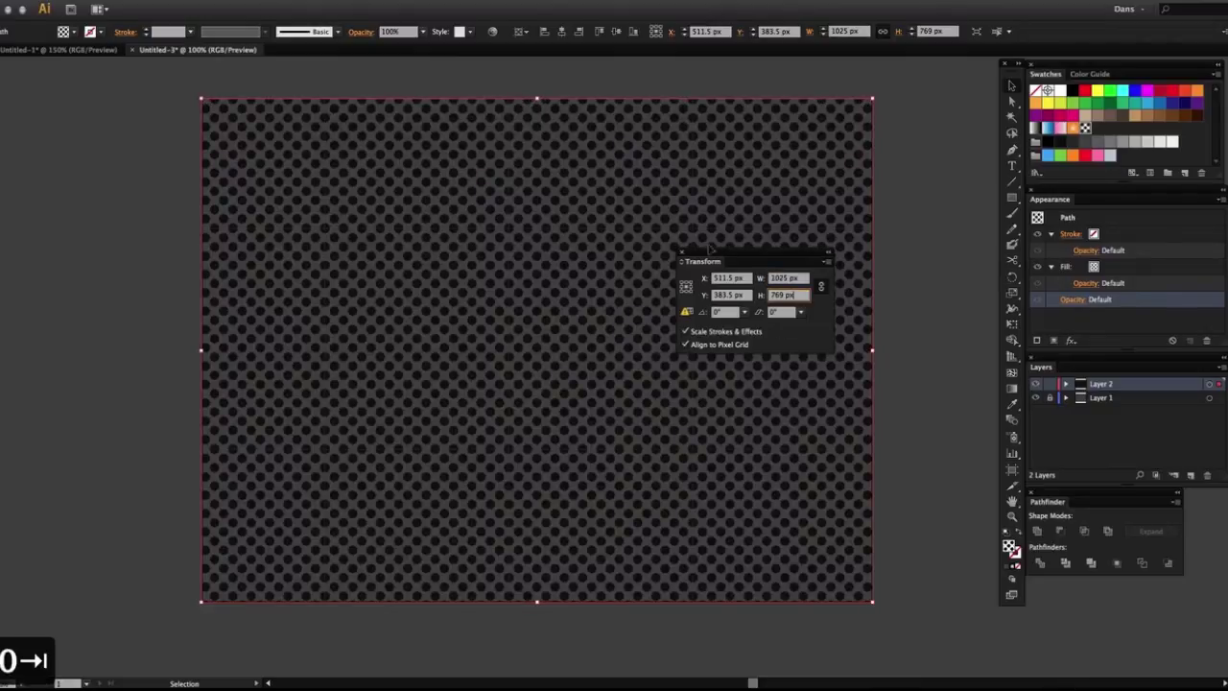
click(680, 252)
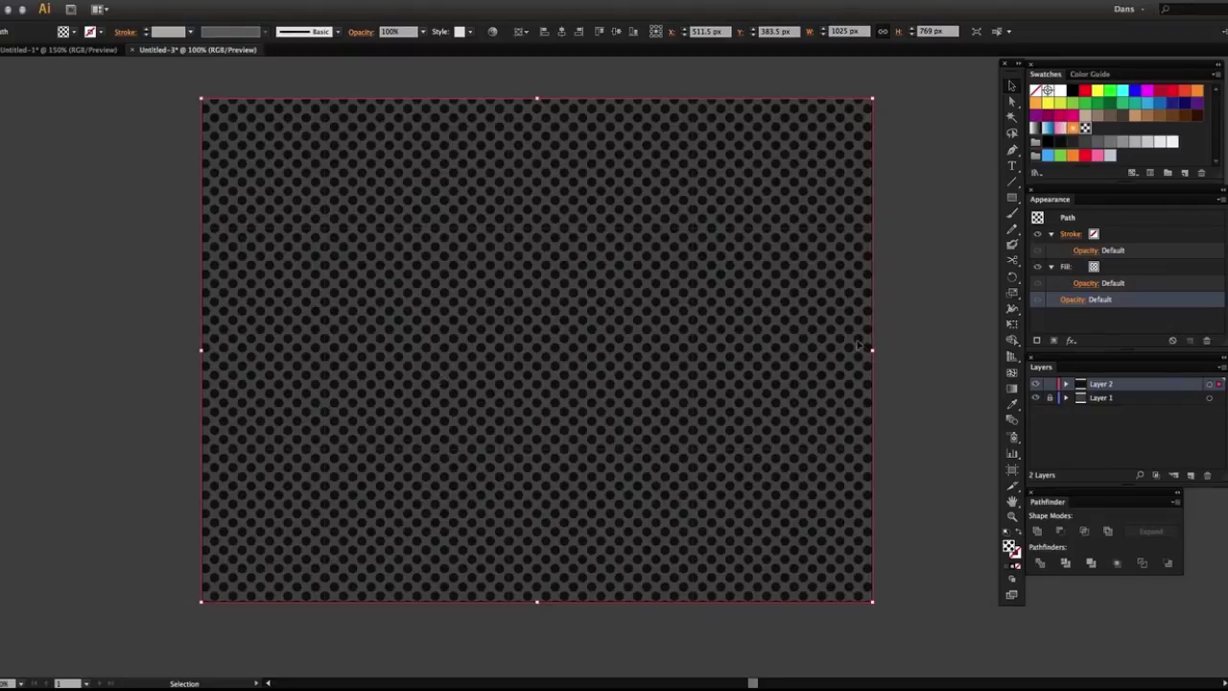
click(915, 320)
key(space)
drag(768, 303, 778, 326)
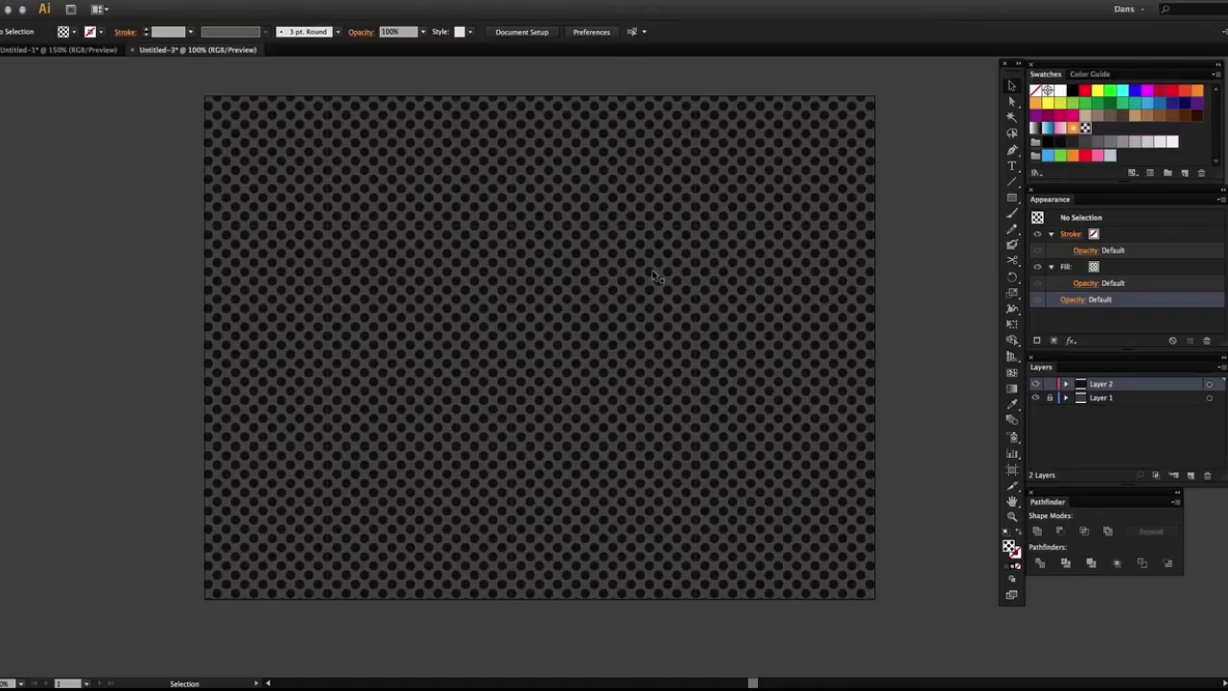
drag(854, 188, 855, 169)
key(super+z)
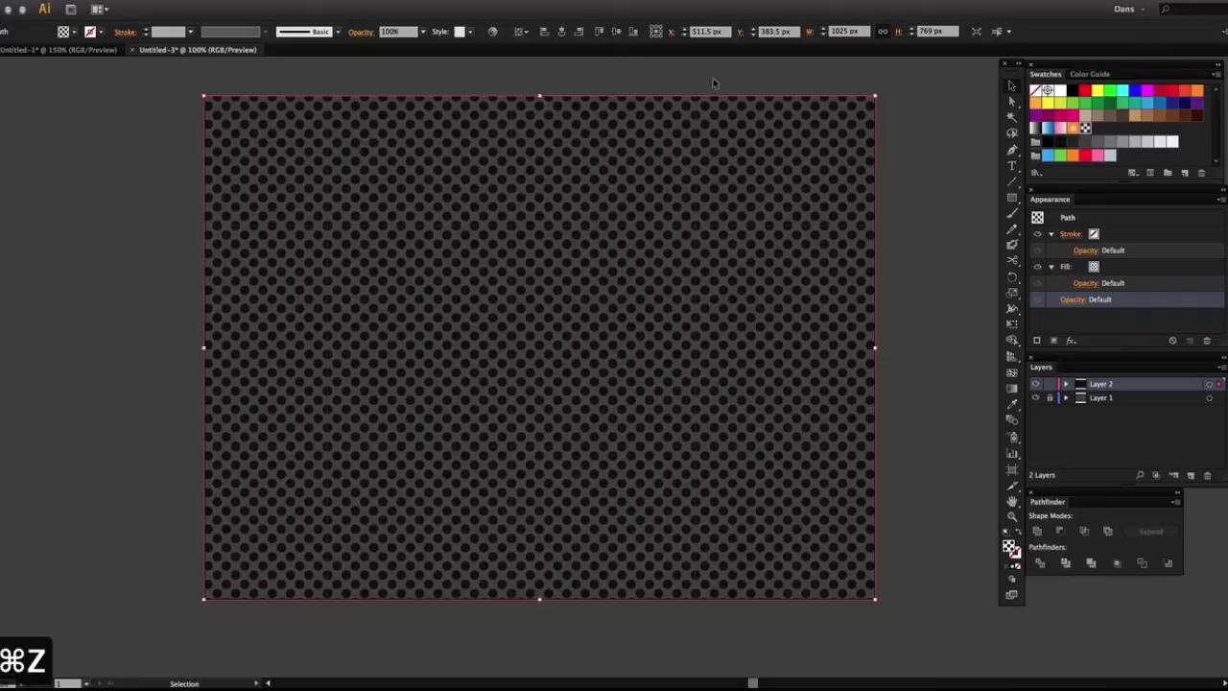
Try to recolor the dot-patterned rectangle with the solid red swatch, and undo the fill
click(493, 31)
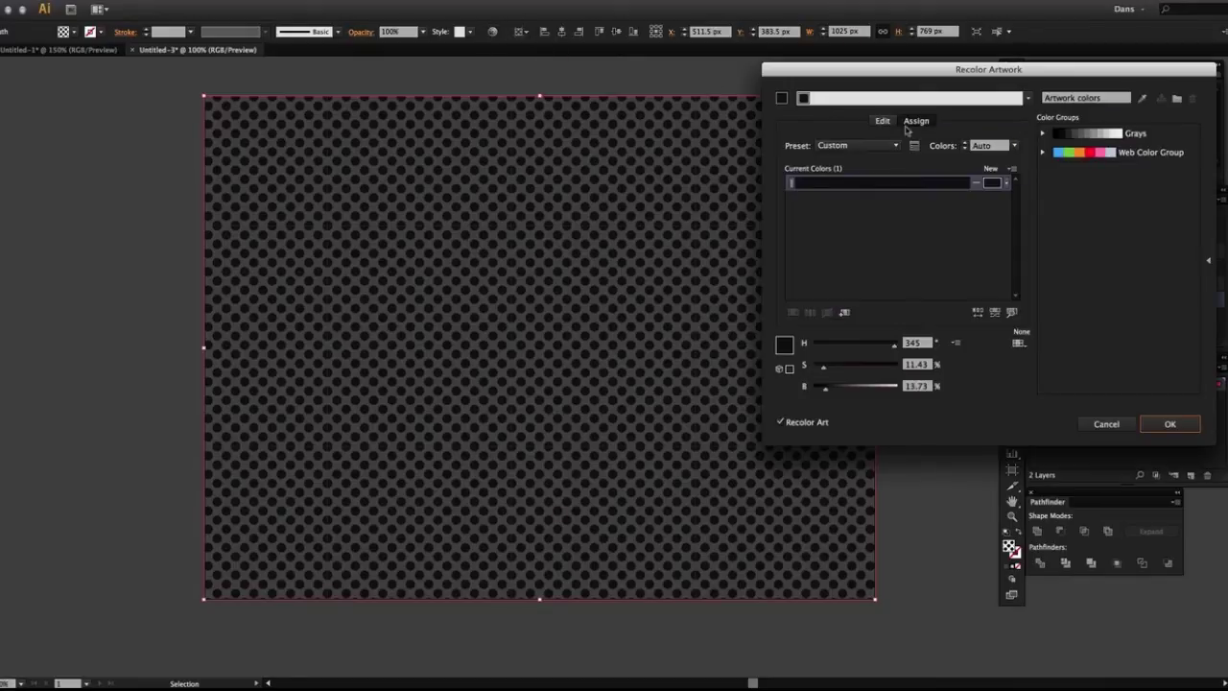
drag(893, 71, 791, 81)
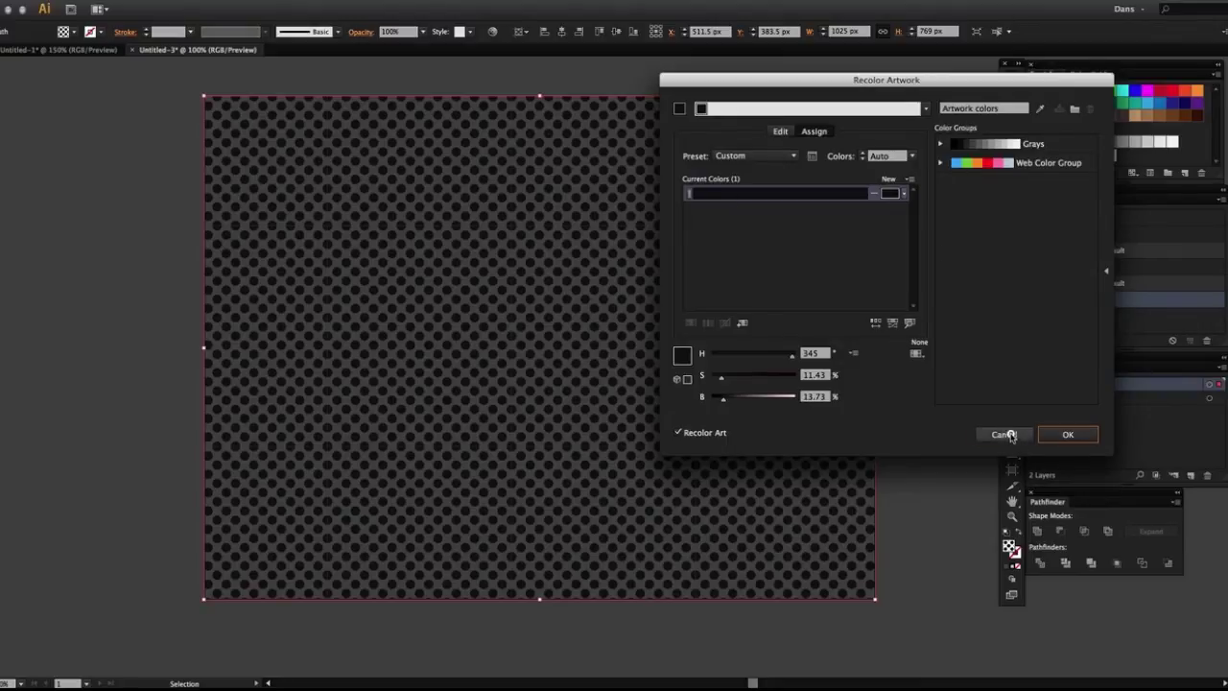
click(1004, 434)
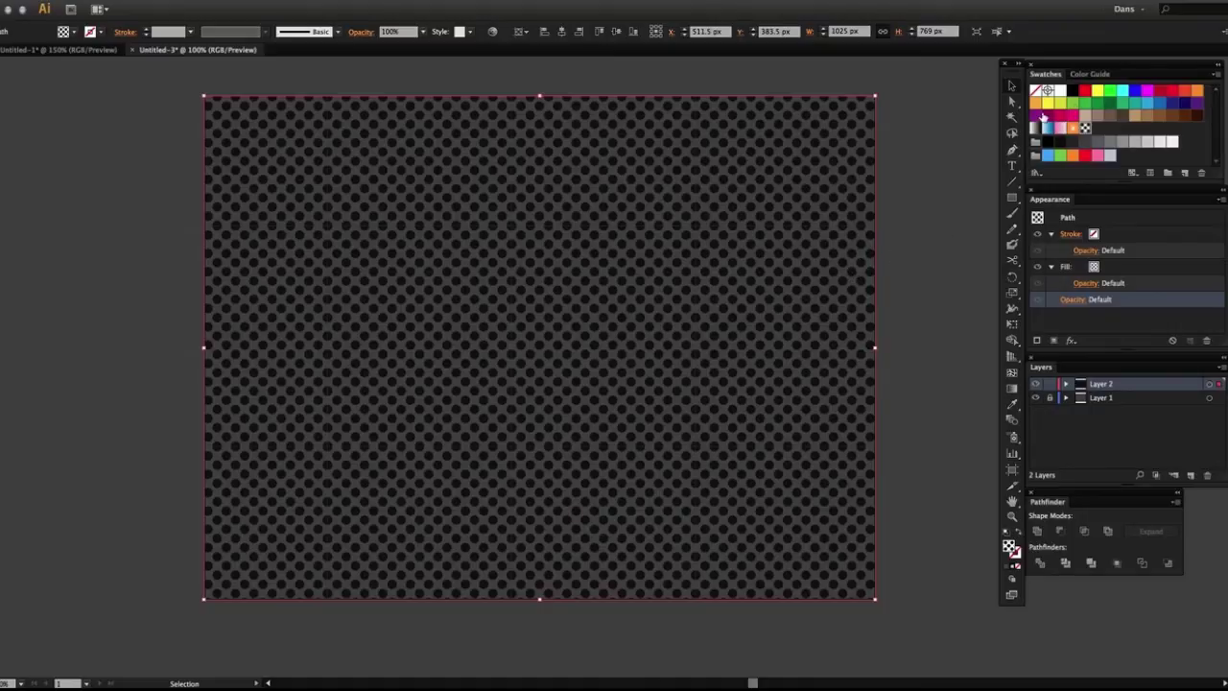
click(1086, 91)
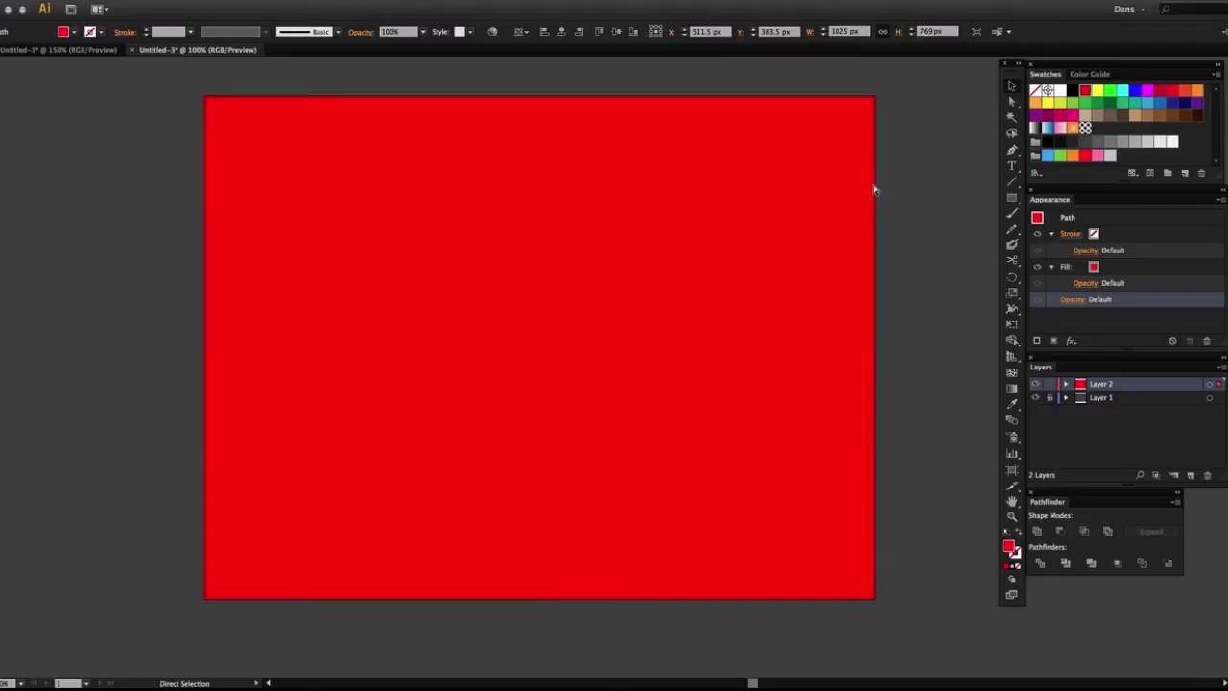
key(super+z)
Try to recolor the dot pattern red through Recolor Artwork, with hue 360, saturation 83% and brightness 87%
click(492, 31)
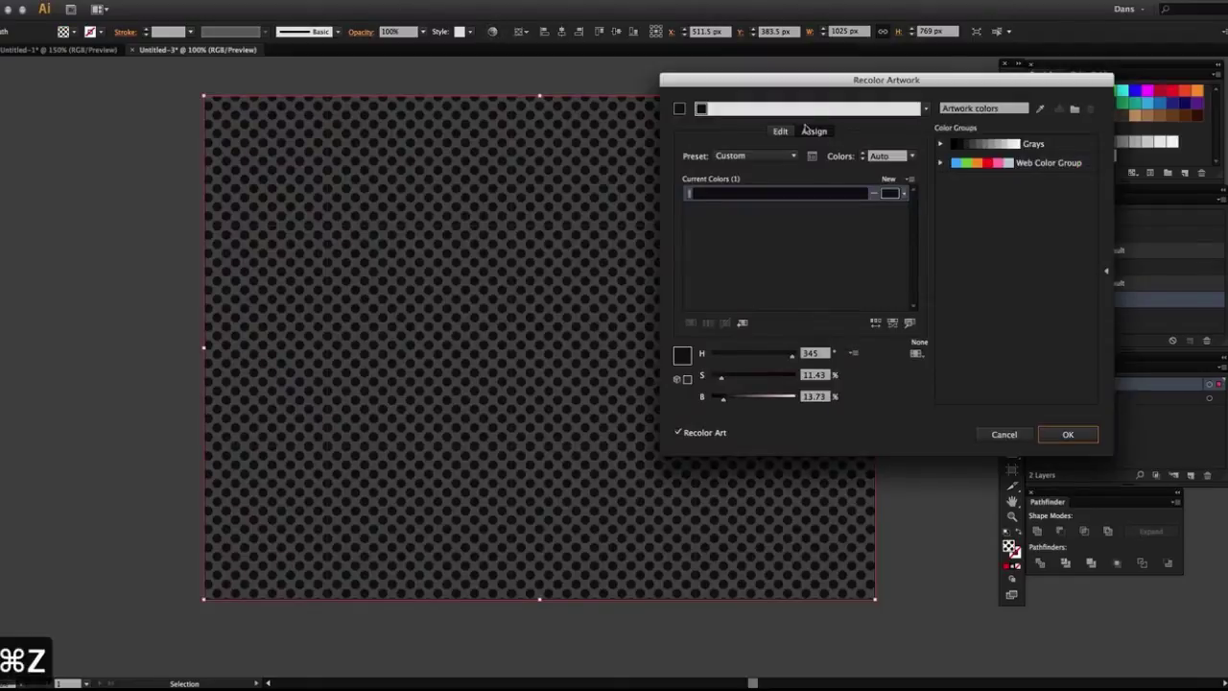
drag(808, 84, 761, 101)
click(733, 149)
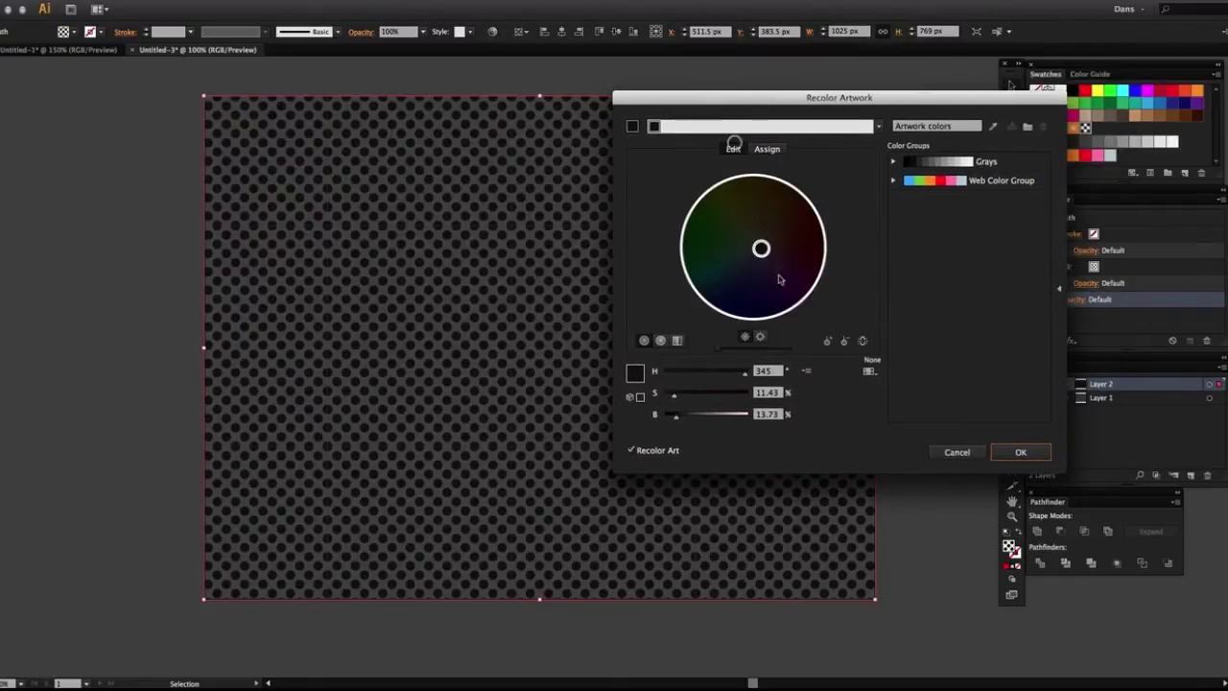
drag(680, 389, 751, 376)
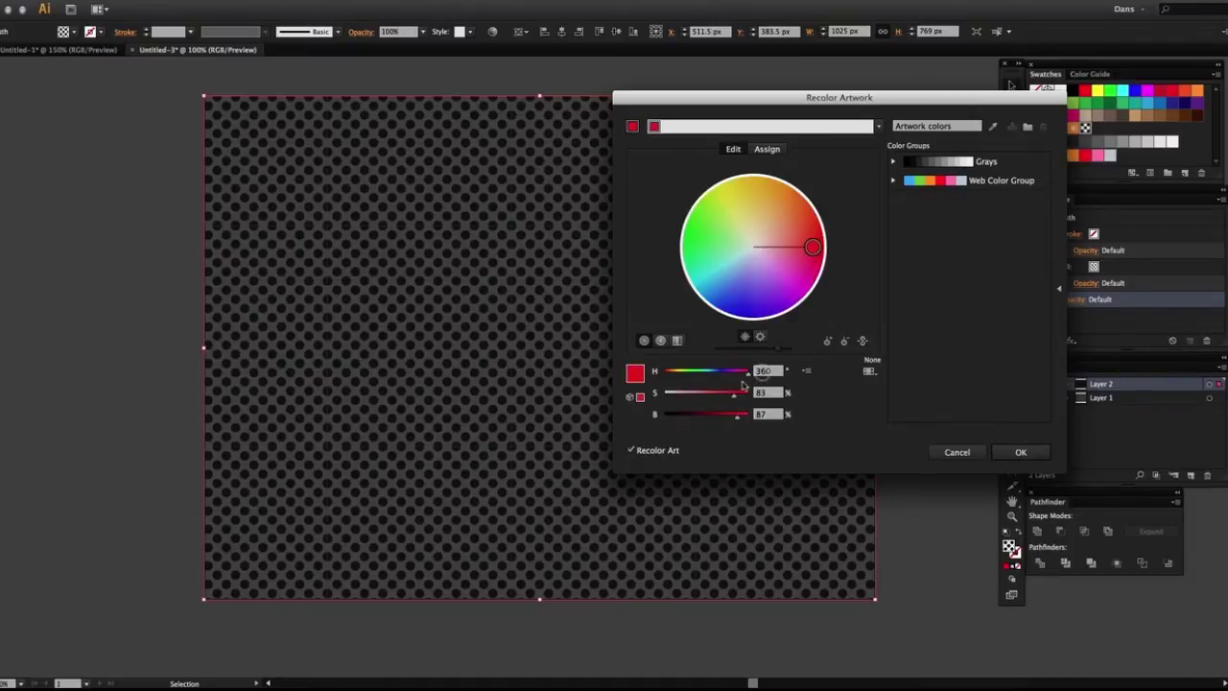
click(1024, 455)
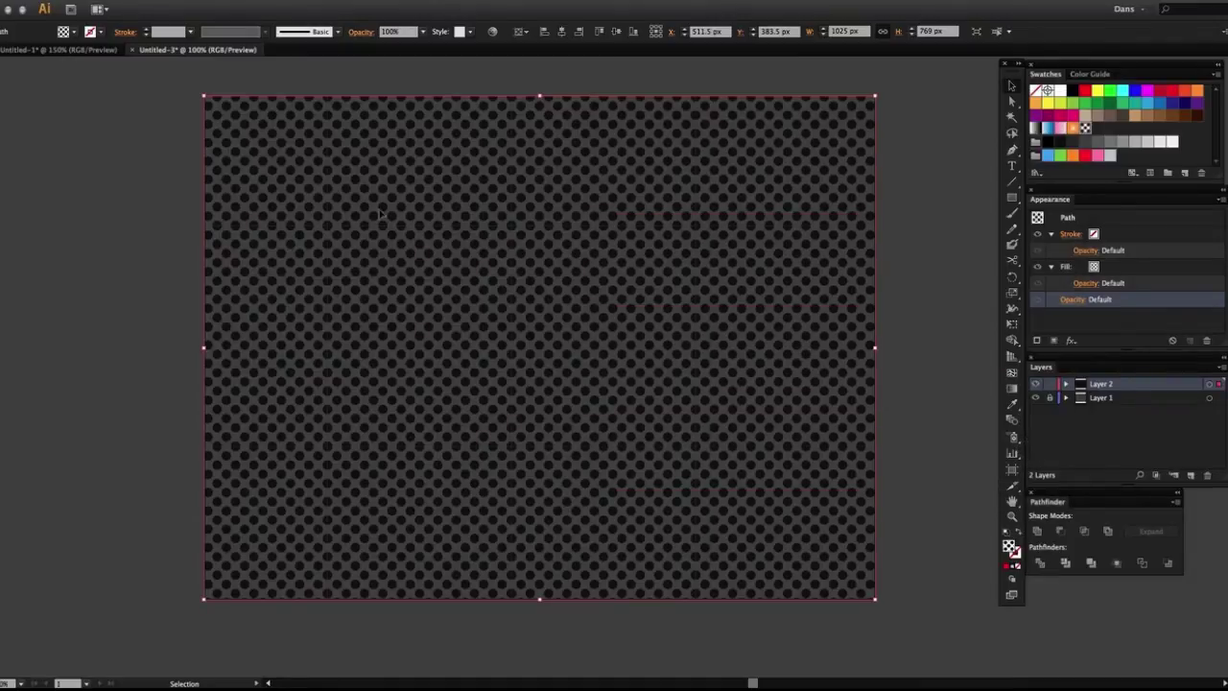
click(898, 350)
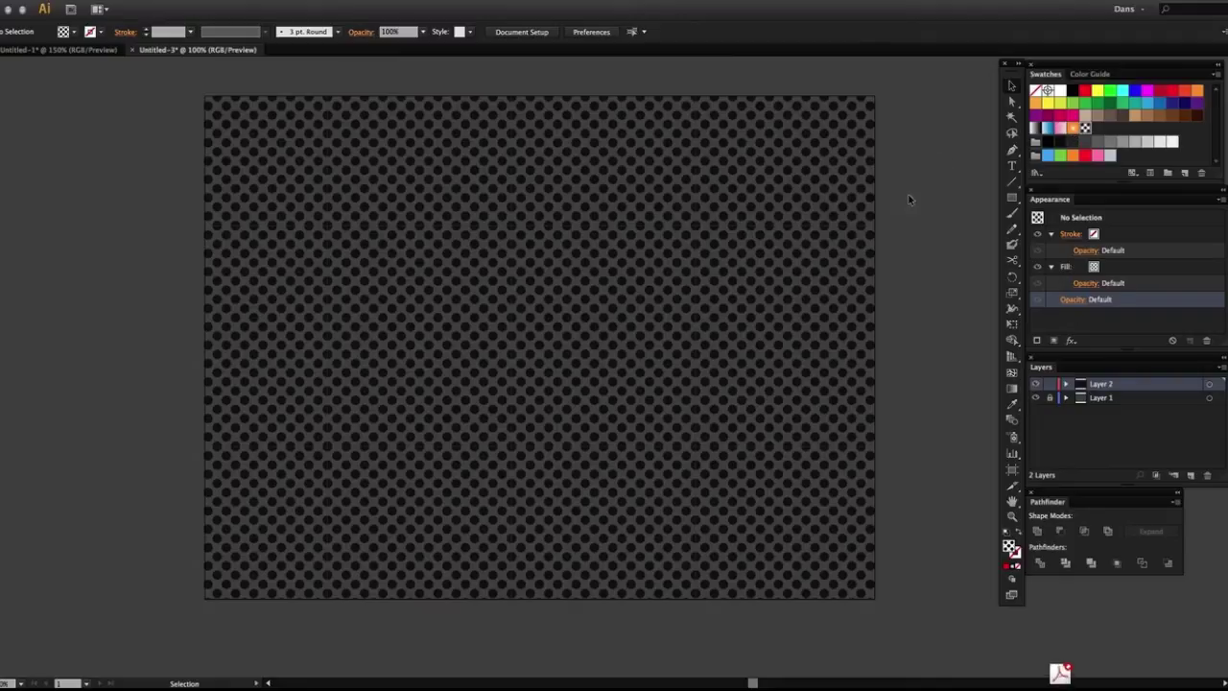
Open the 10 dpi 50% 2 dot pattern swatch for editing, with its tile shown enlarged
click(1209, 385)
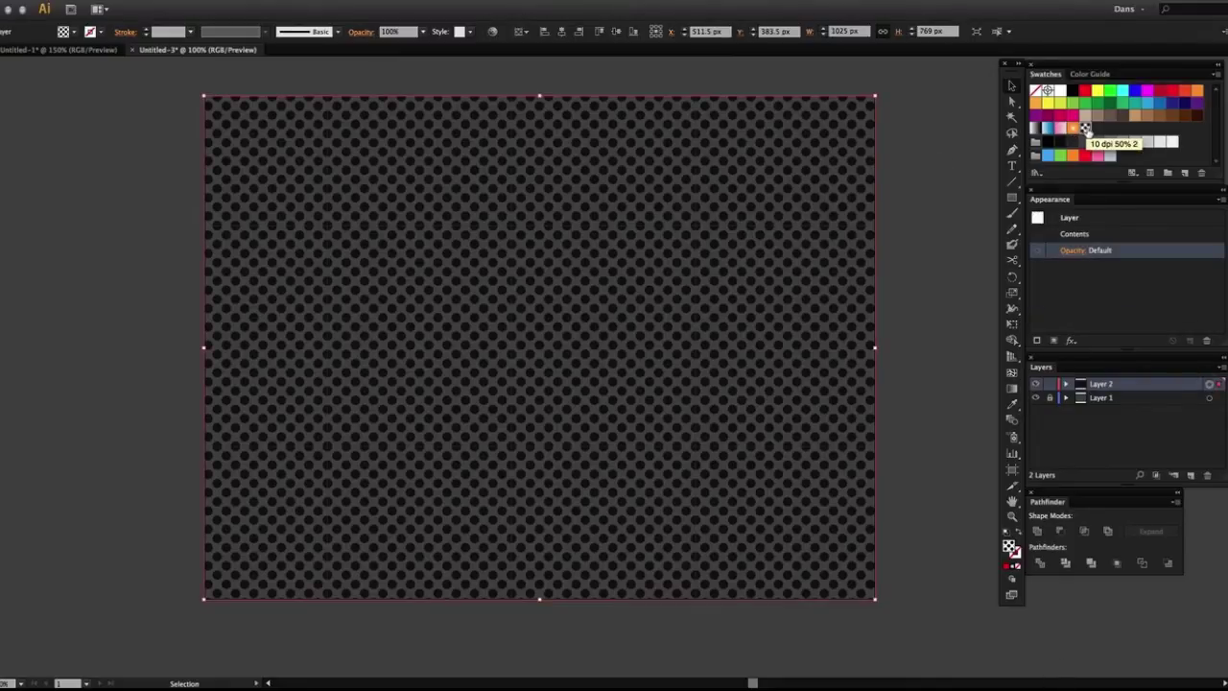
double_click(1085, 129)
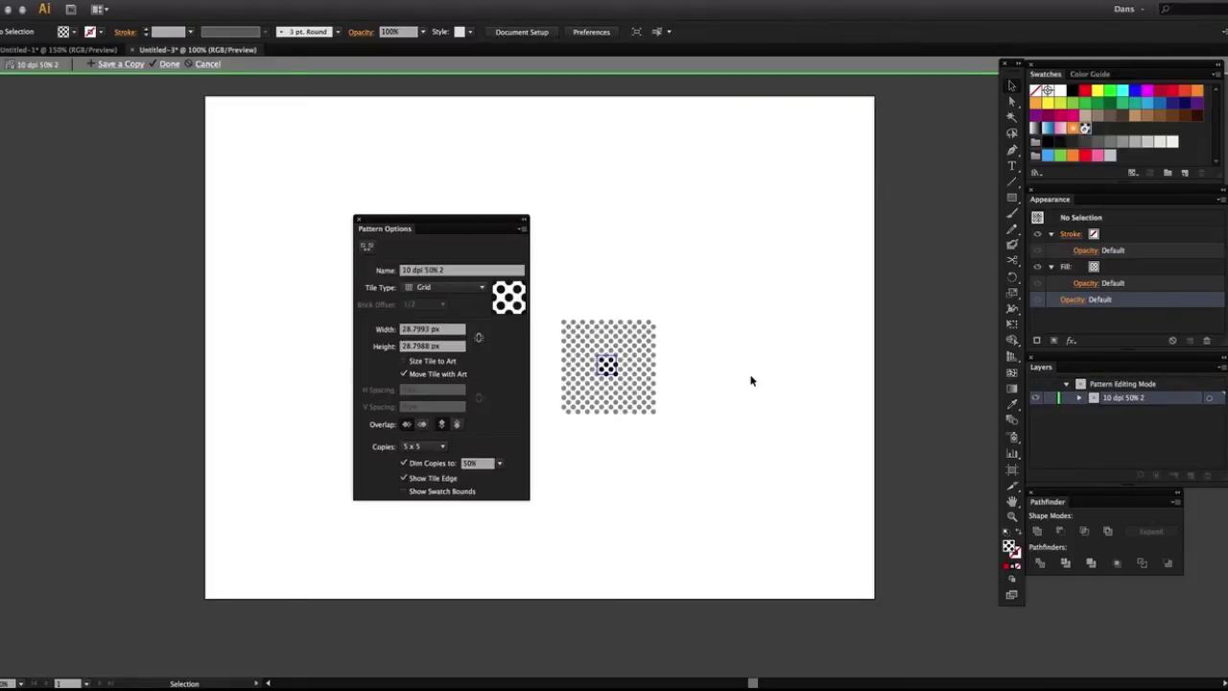
key(z)
drag(552, 312, 680, 449)
drag(620, 403, 771, 413)
key(v)
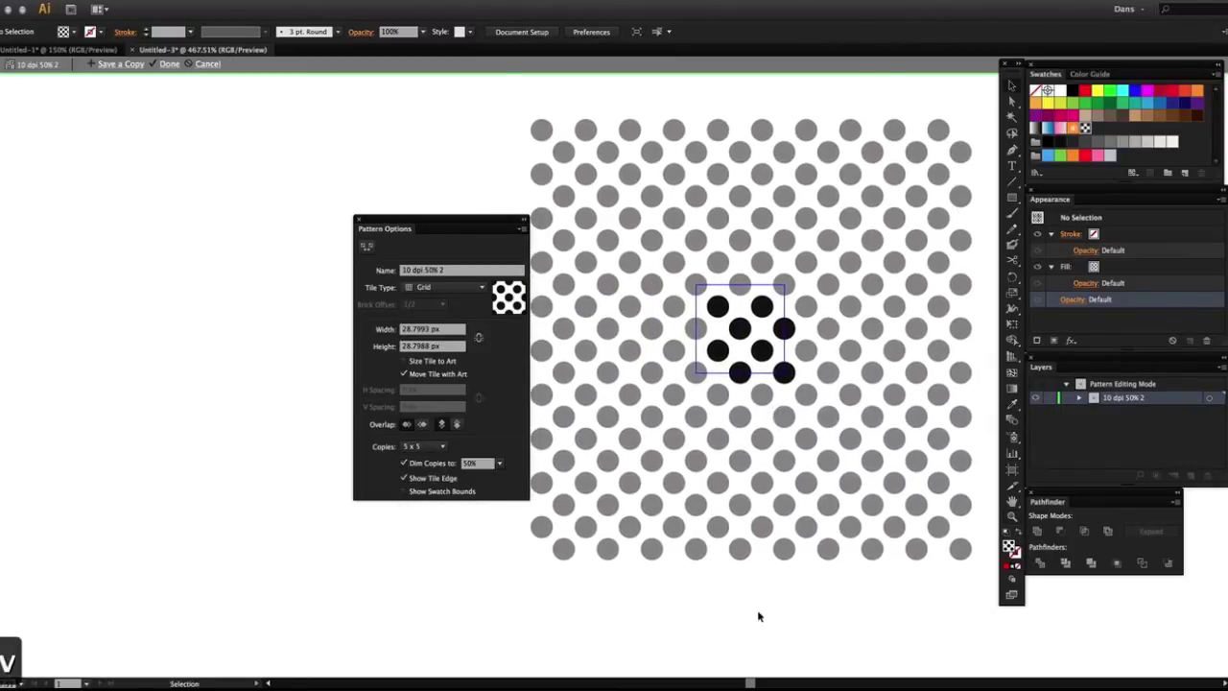
Select all the black dots that make up the pattern tile
click(722, 306)
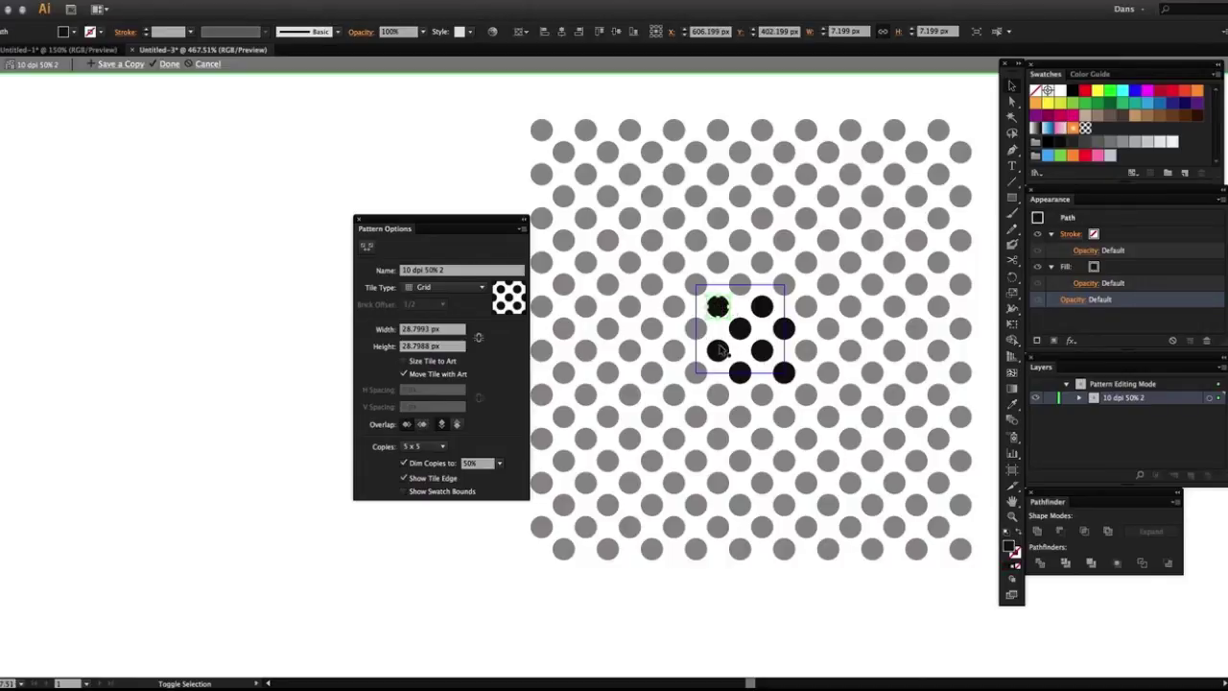
shift+click(719, 349)
shift+click(741, 372)
shift+click(739, 329)
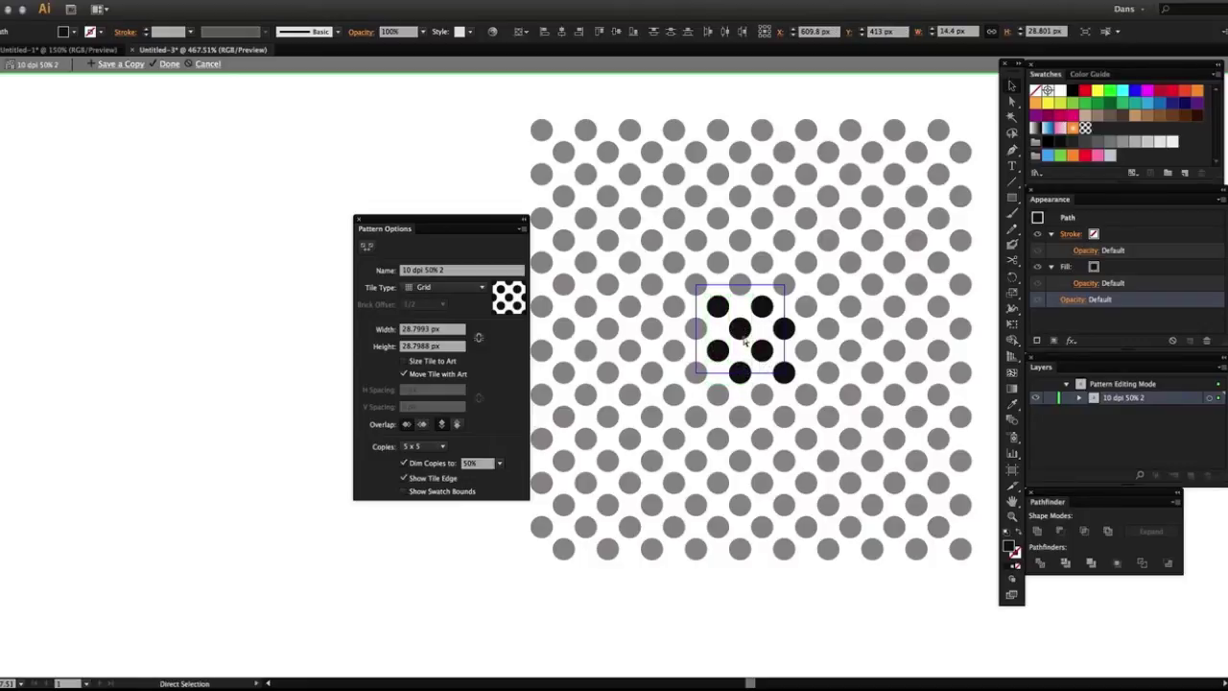
shift+click(782, 370)
shift+click(783, 329)
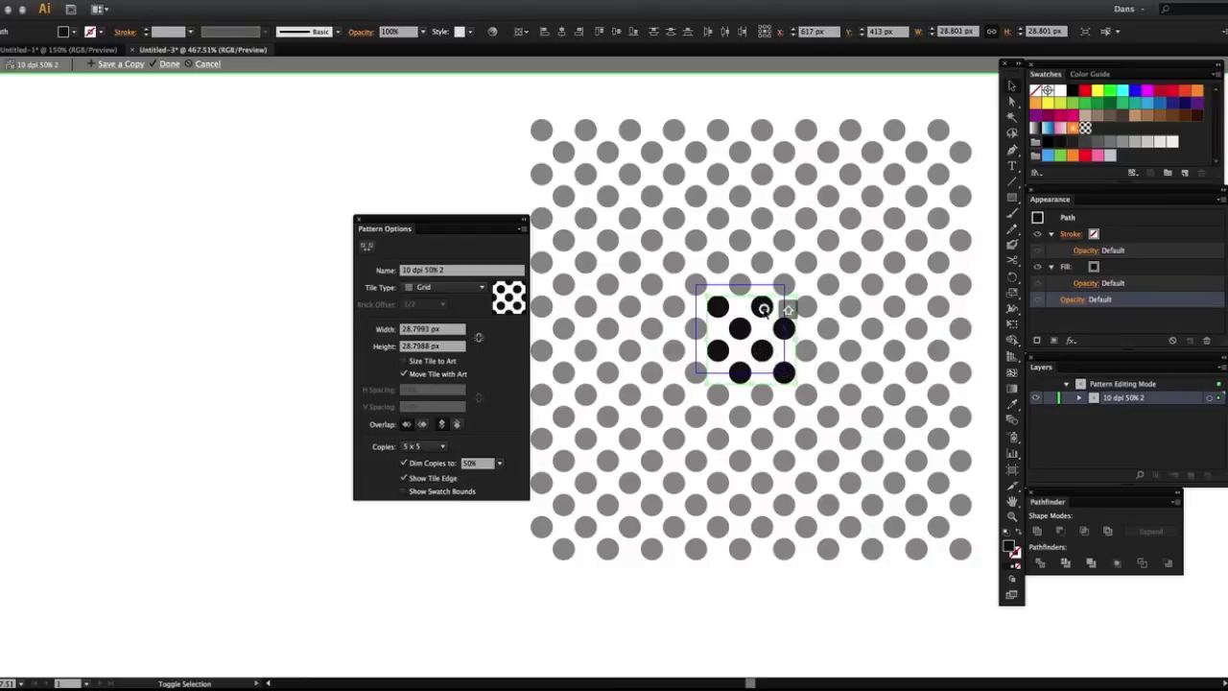
key(a)
key(super+h)
key(super+h)
key(super+h)
key(super+h)
key(super+h)
key(super+h)
key(super+h)
Fill the selected tile dots with the Black swatch, and check its RGB values in the swatch options
key(v)
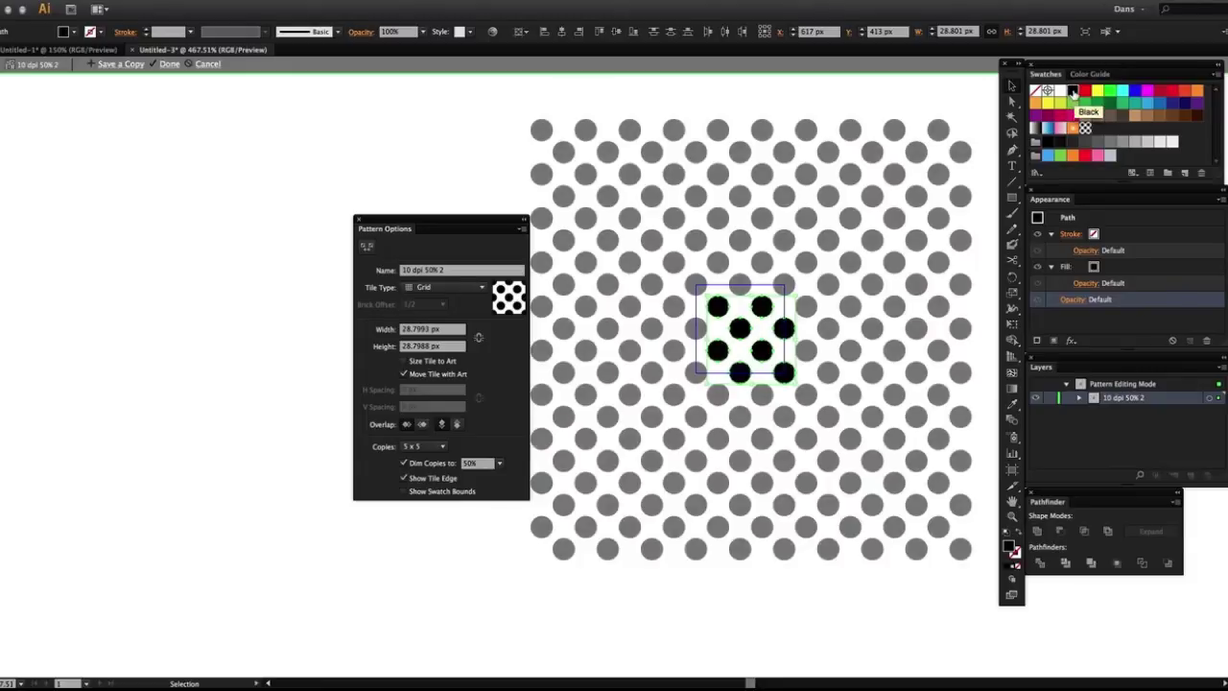
double_click(1073, 91)
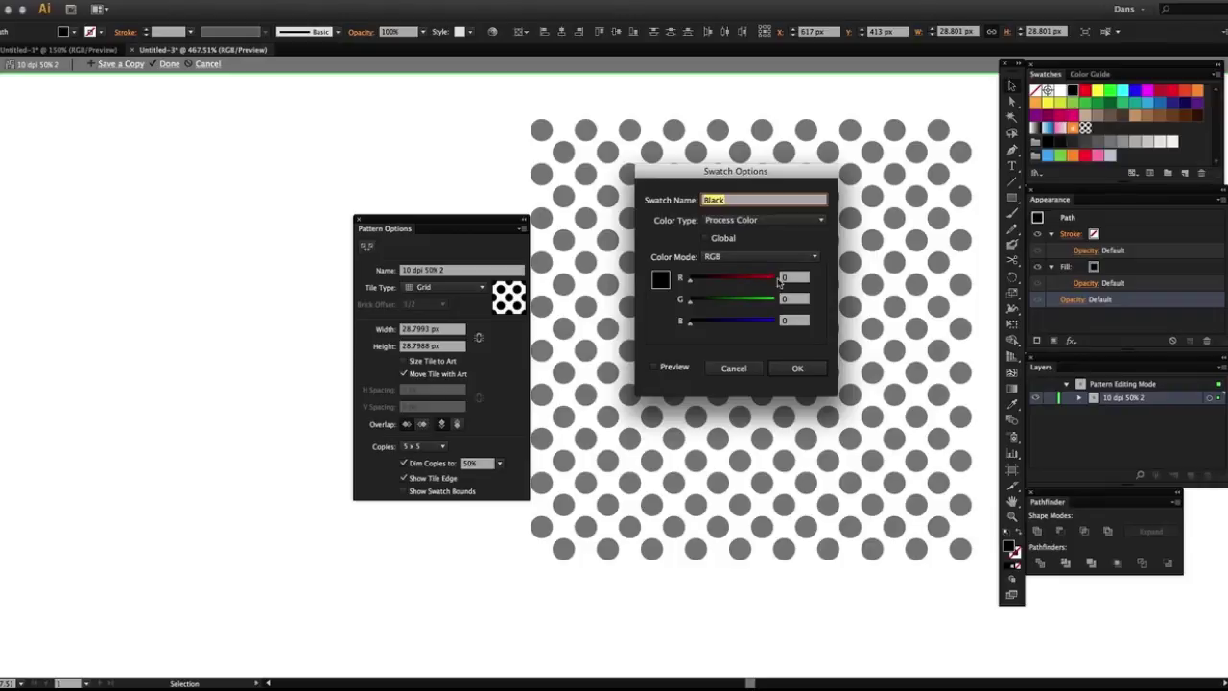
click(801, 370)
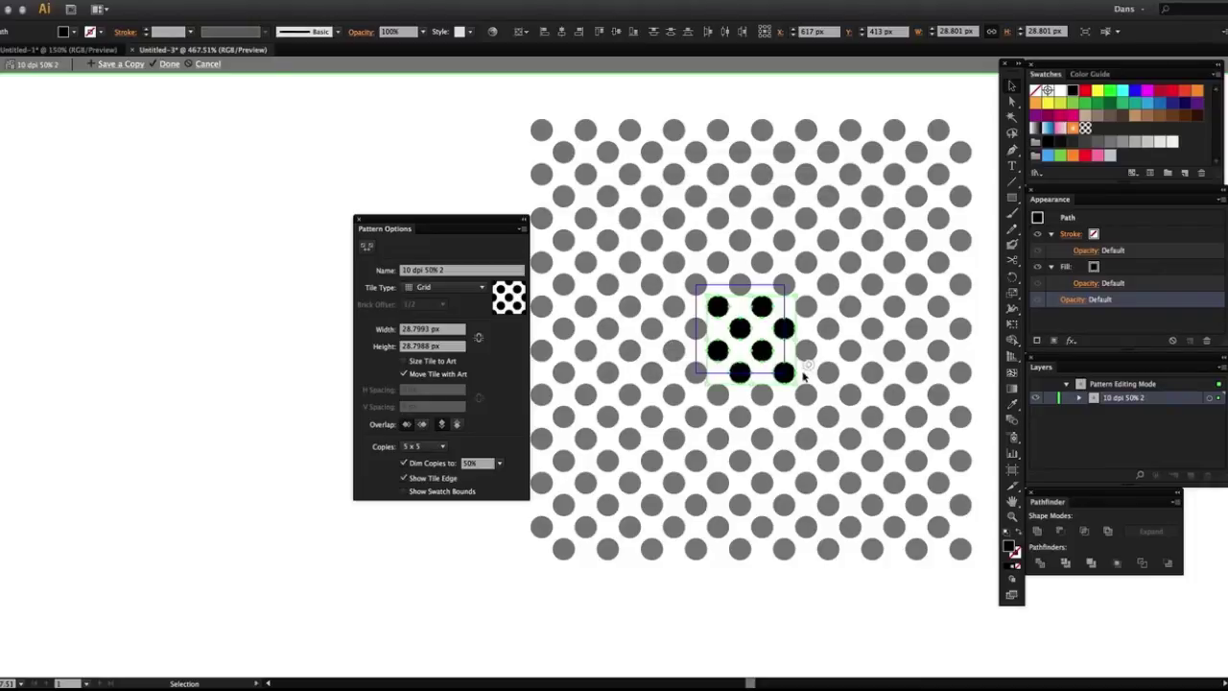
Try a red fill on the tile's dots, and undo it
click(1085, 92)
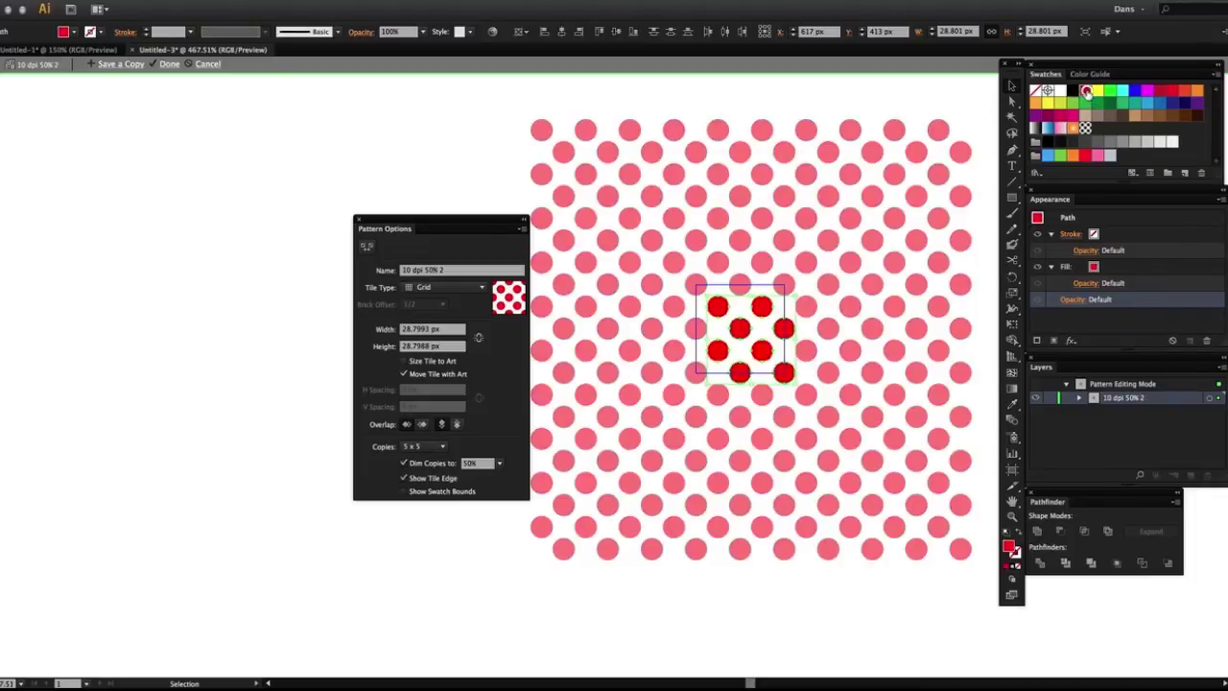
key(super)
key(super)
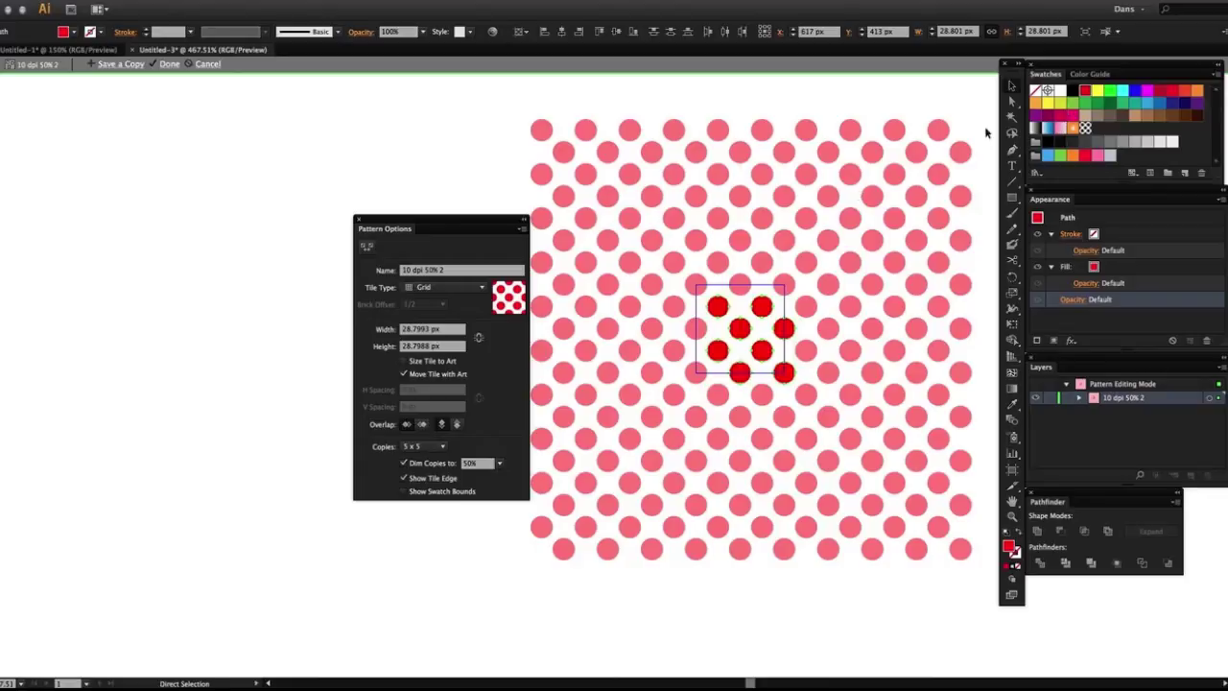
key(super+z)
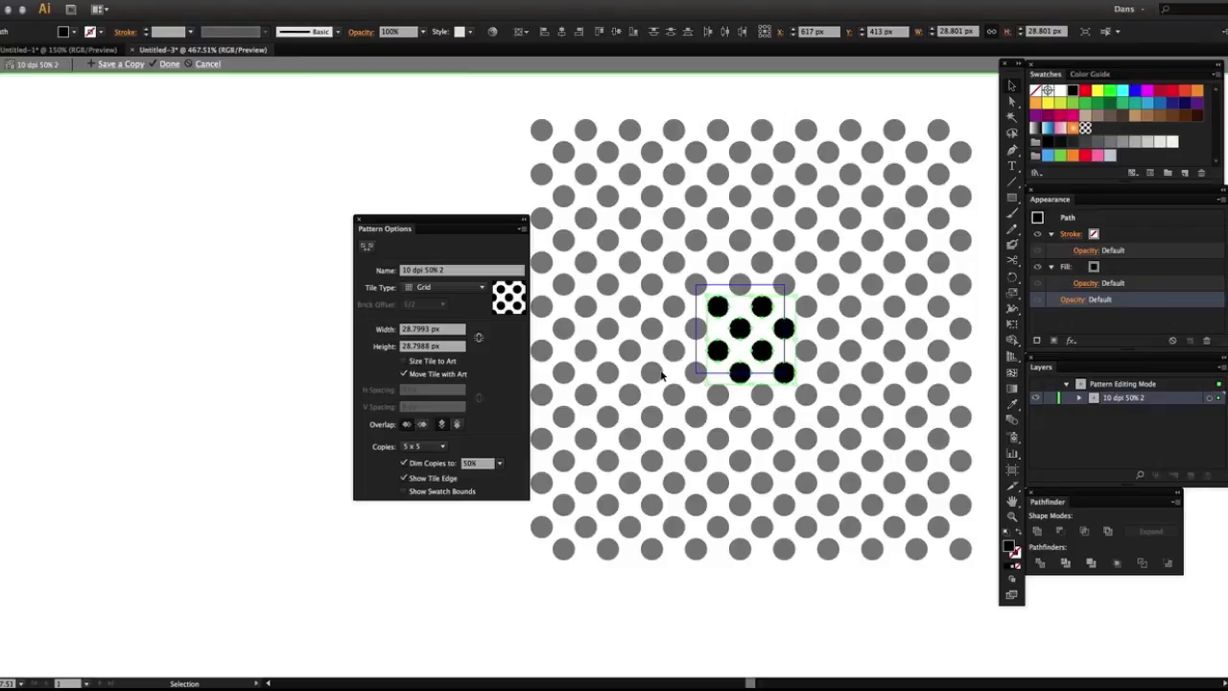
Duplicate the tile's black dots in place, directly over the originals
key(super+=)
key(super+=)
key(space)
drag(823, 404, 674, 434)
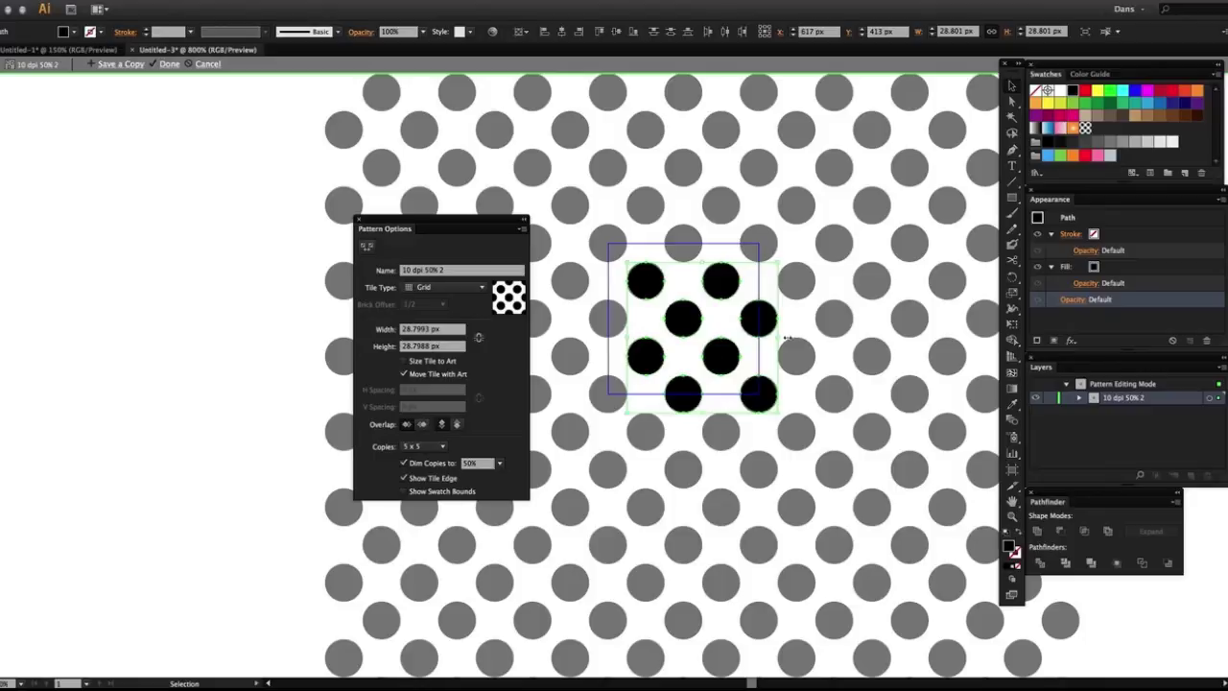
key(a)
key(super+c)
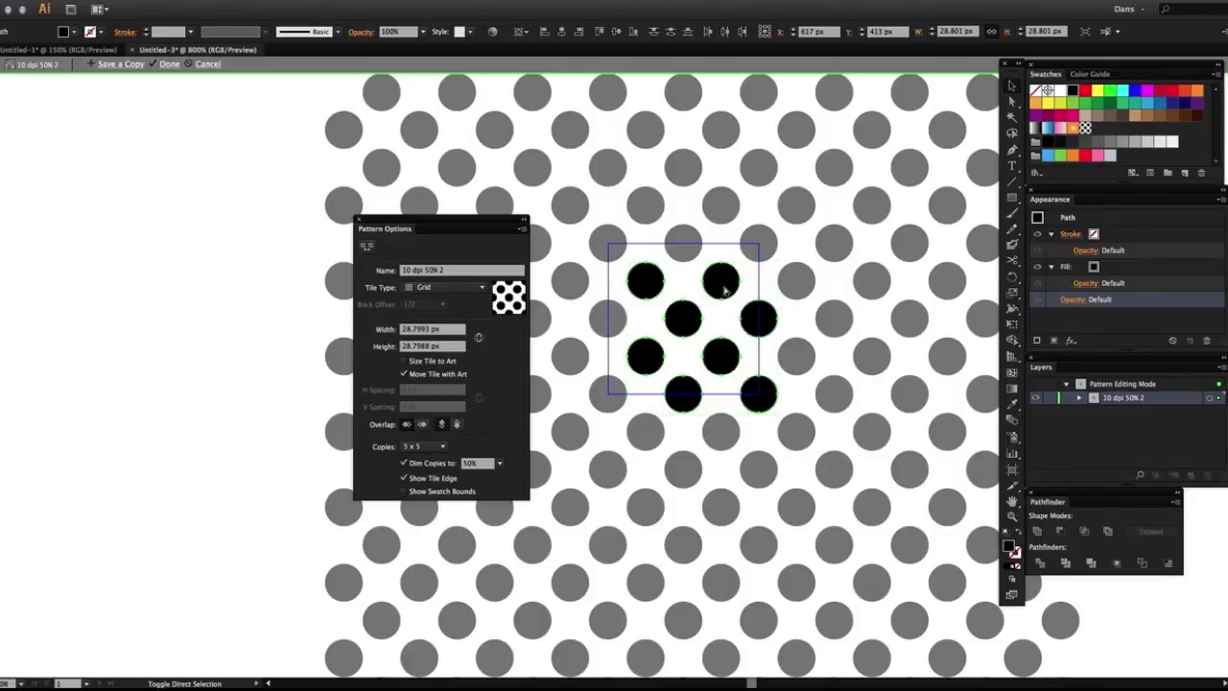
key(super+shift+v)
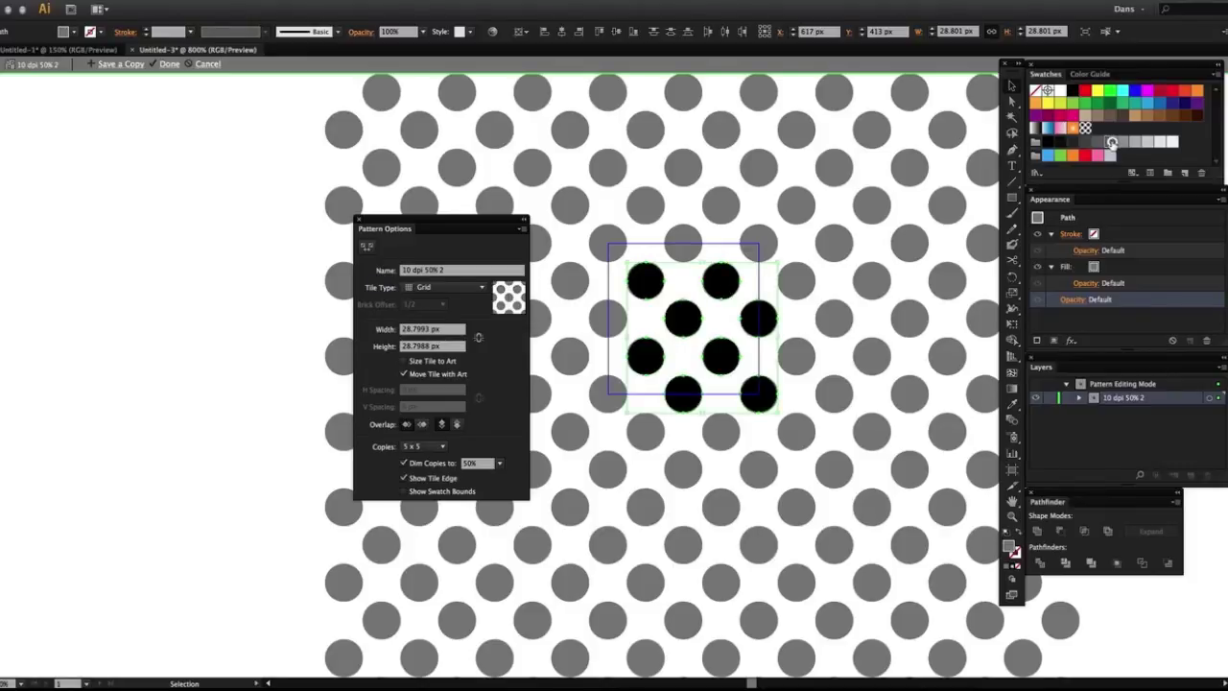
Fill the duplicated dots with a medium gray swatch and send them behind the black dots
click(1109, 141)
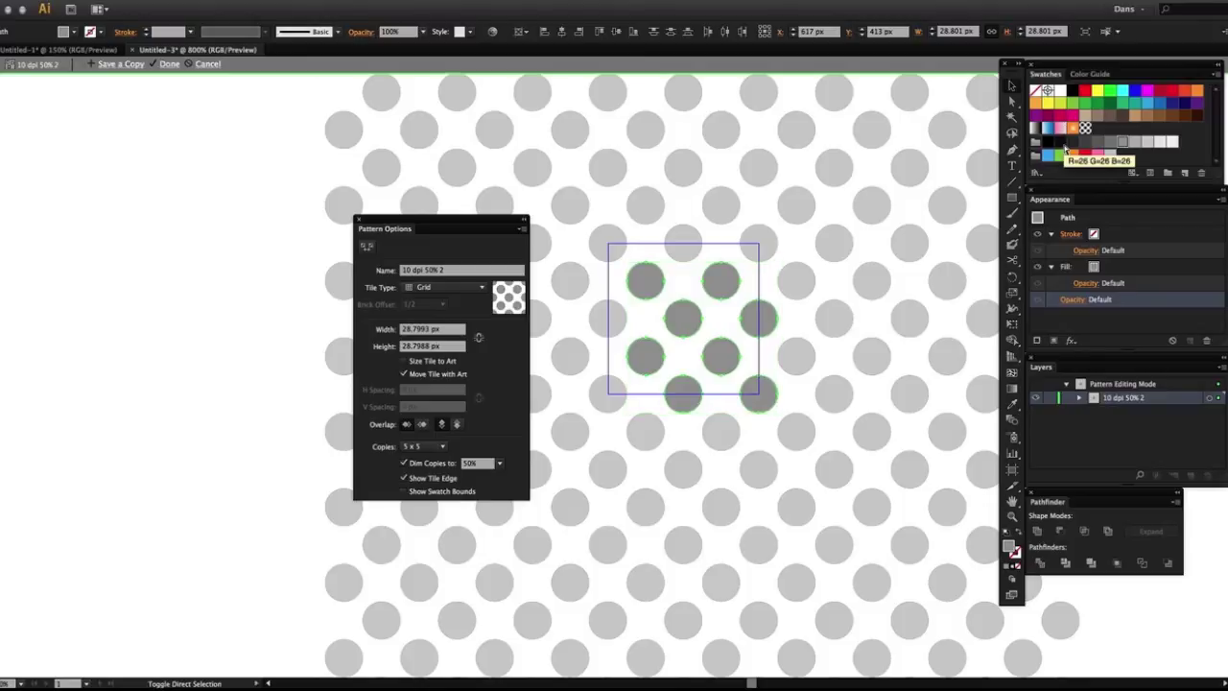
key(super+shift+bracketleft)
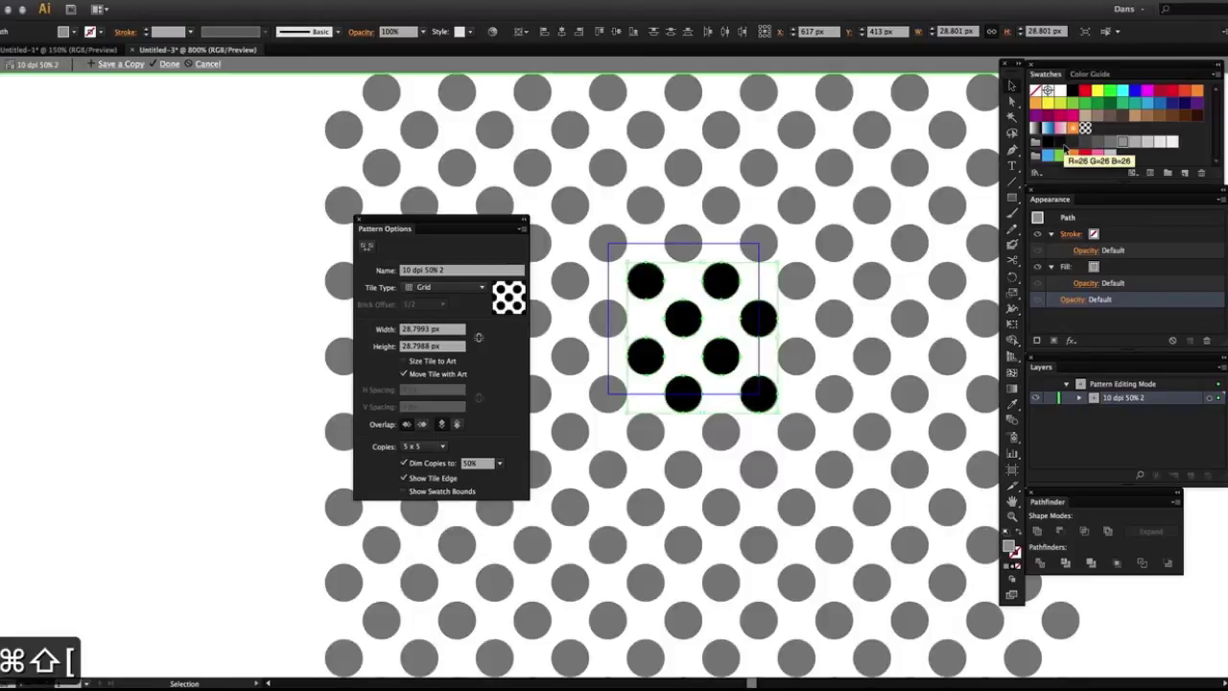
key(super+h)
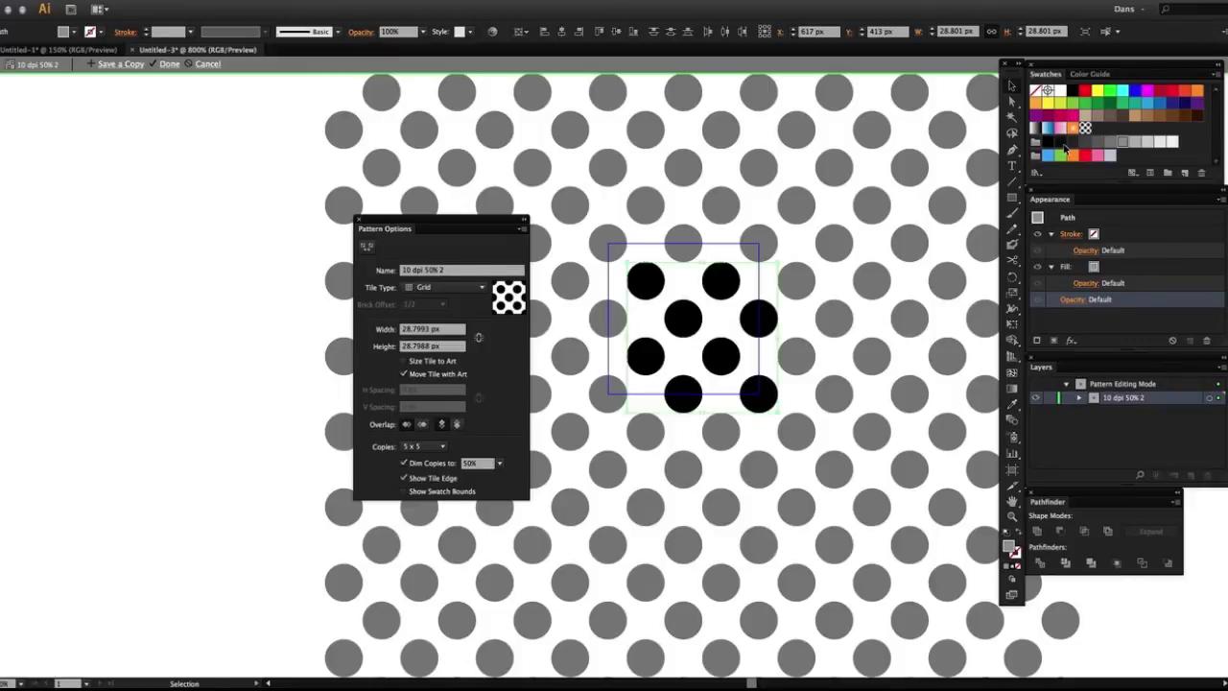
Nudge the gray dots 1 px to the right behind the black dots, and finish editing the pattern
key(Right)
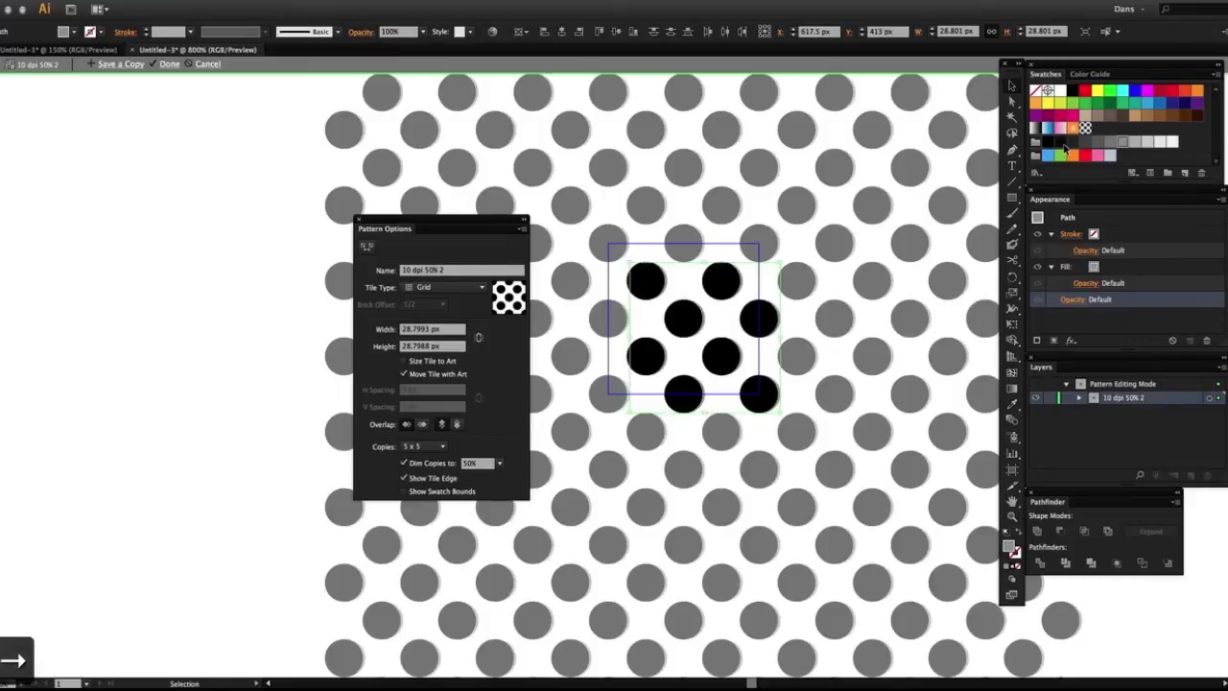
key(Right)
key(Left)
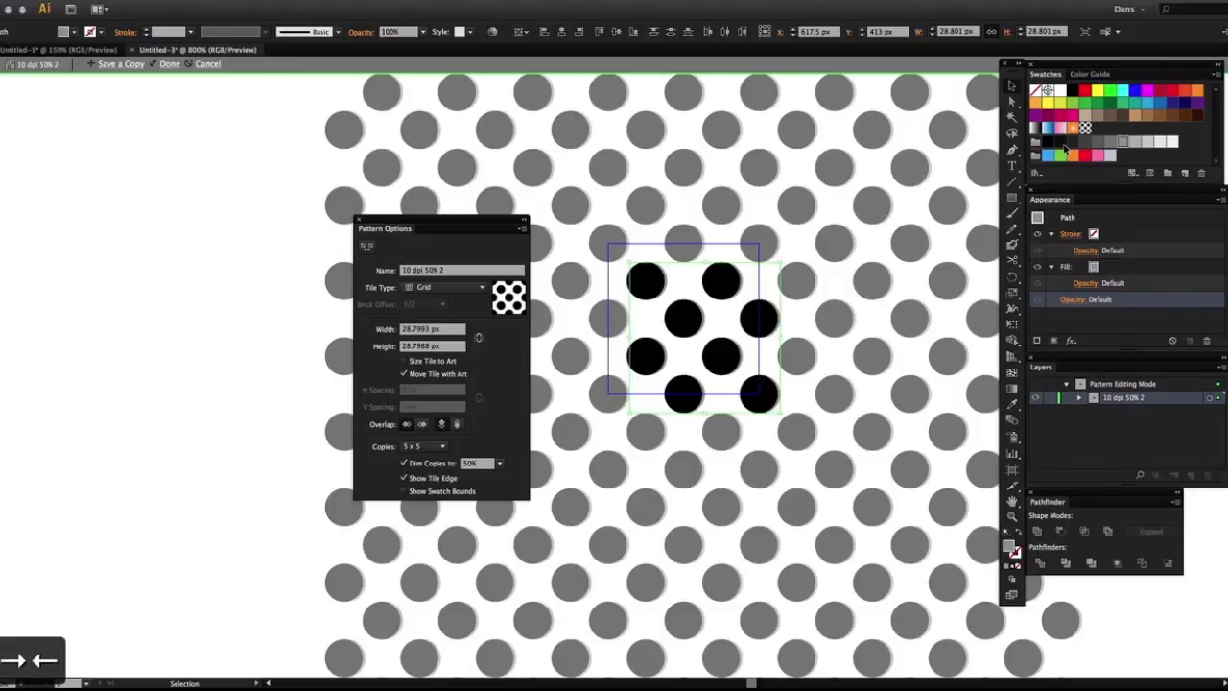
key(Right)
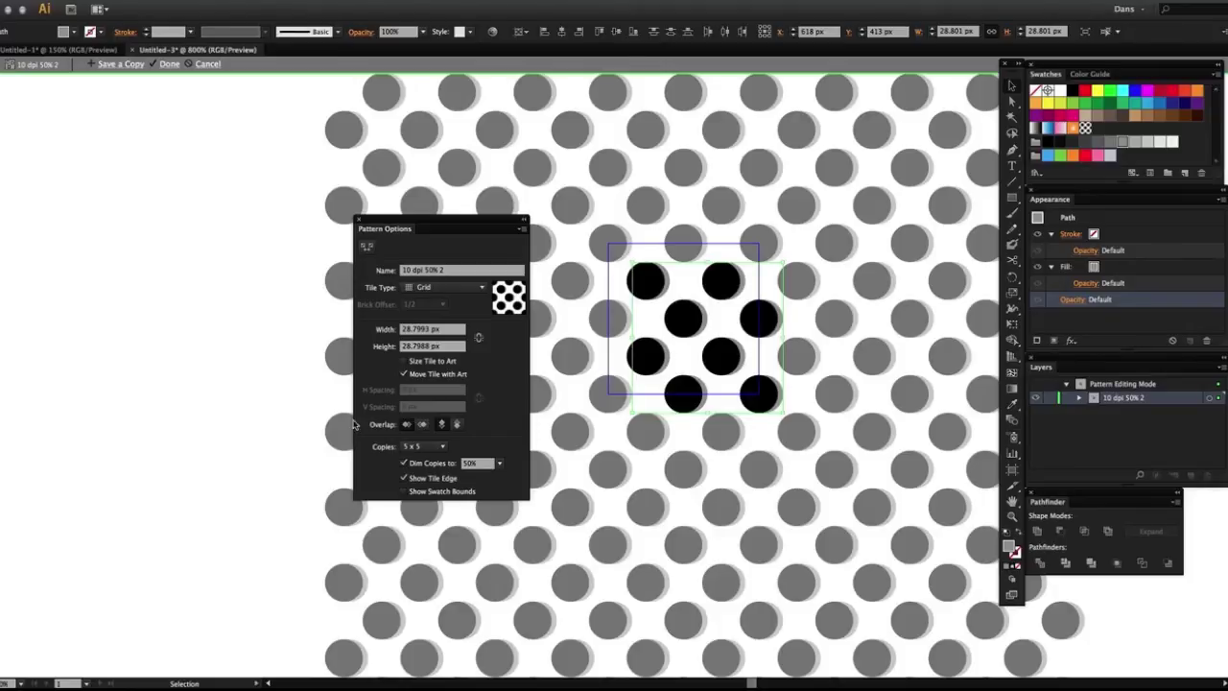
key(Escape)
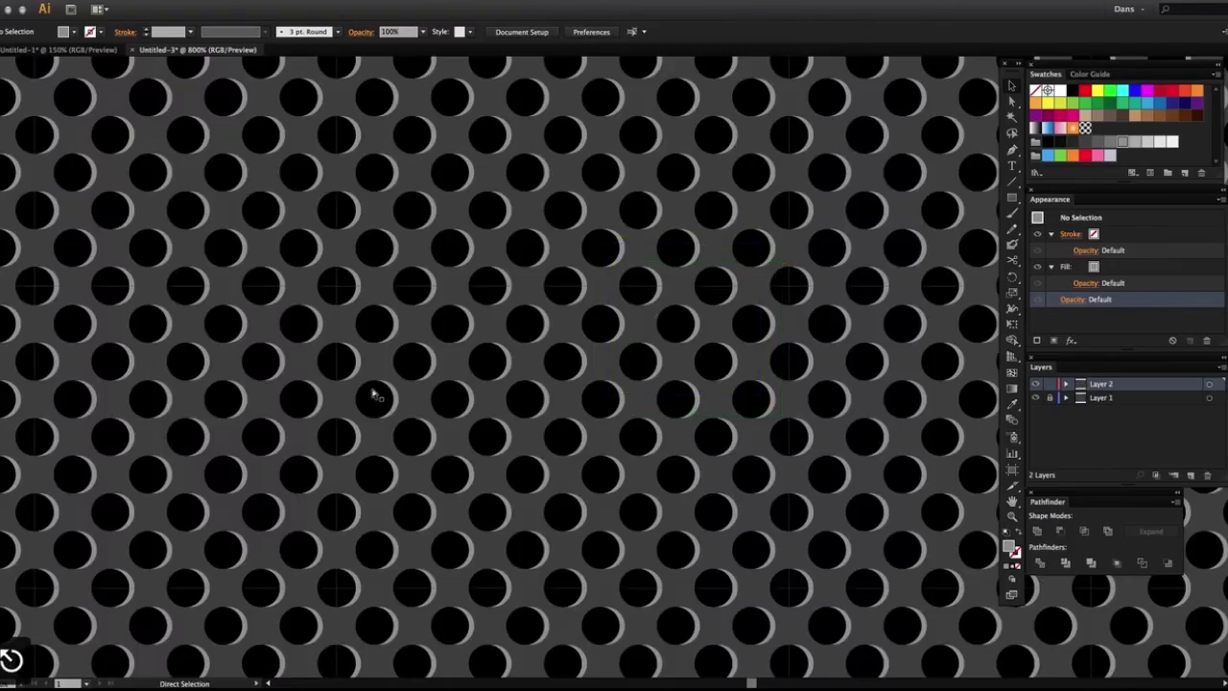
Examine the edited grille pattern across the whole artboard
key(super+minus)
key(super+minus)
key(super+equal)
key(super+minus)
key(super+minus)
key(super+minus)
key(super+minus)
key(super+minus)
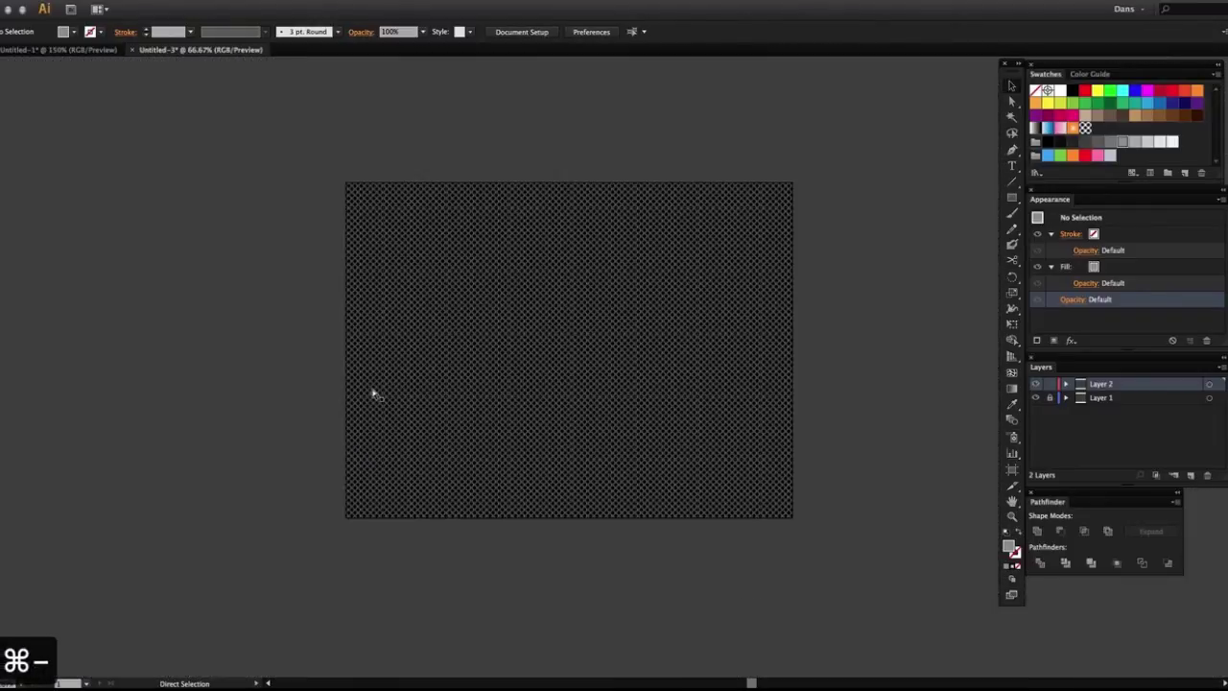
key(super+equal)
key(v)
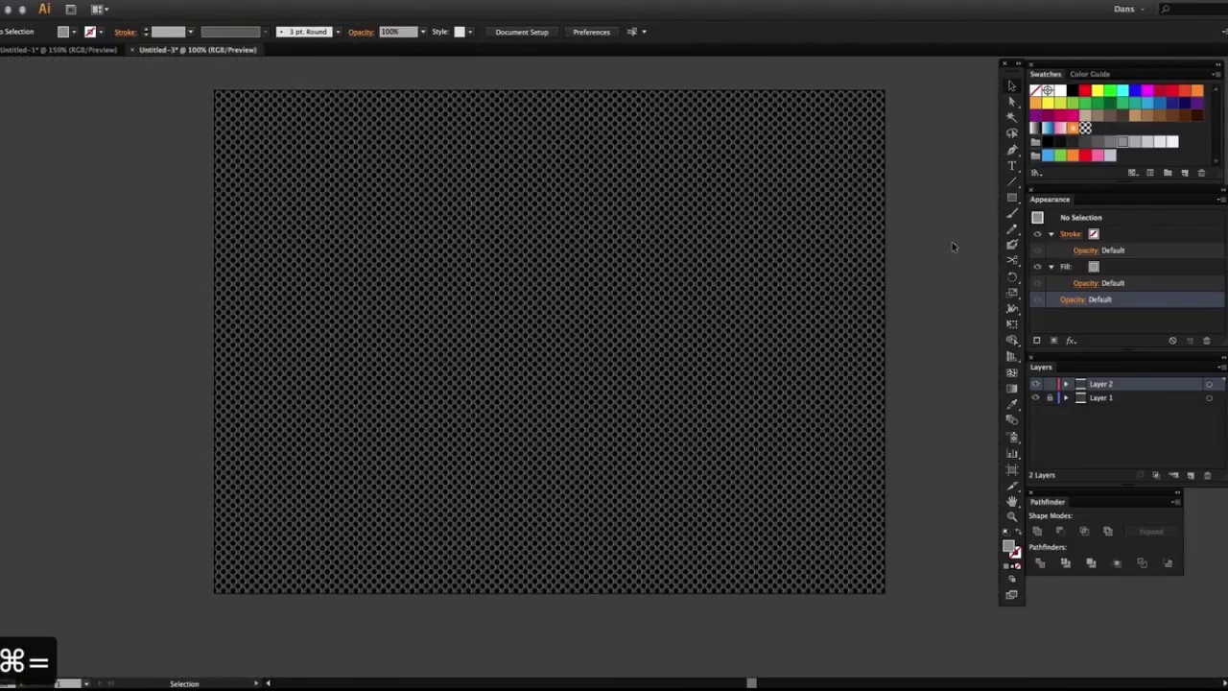
Enlarge the dot pattern on Layer 2's rectangle, entering 200 as the transform width
click(1209, 384)
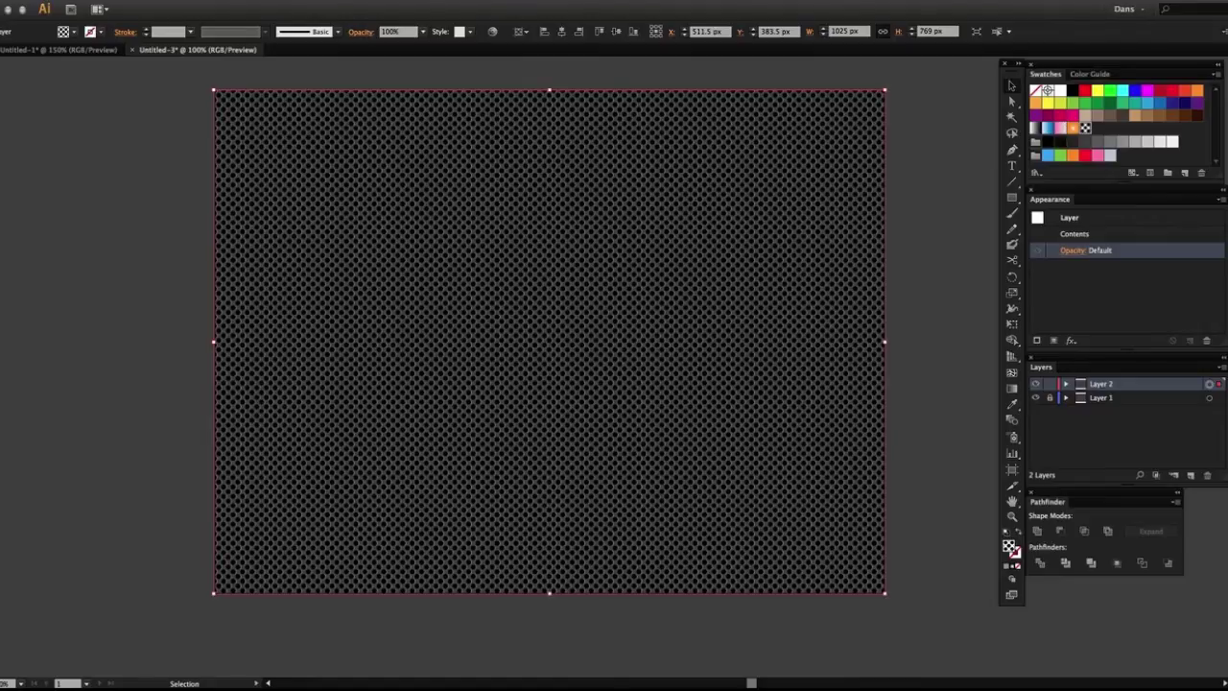
click(337, 2)
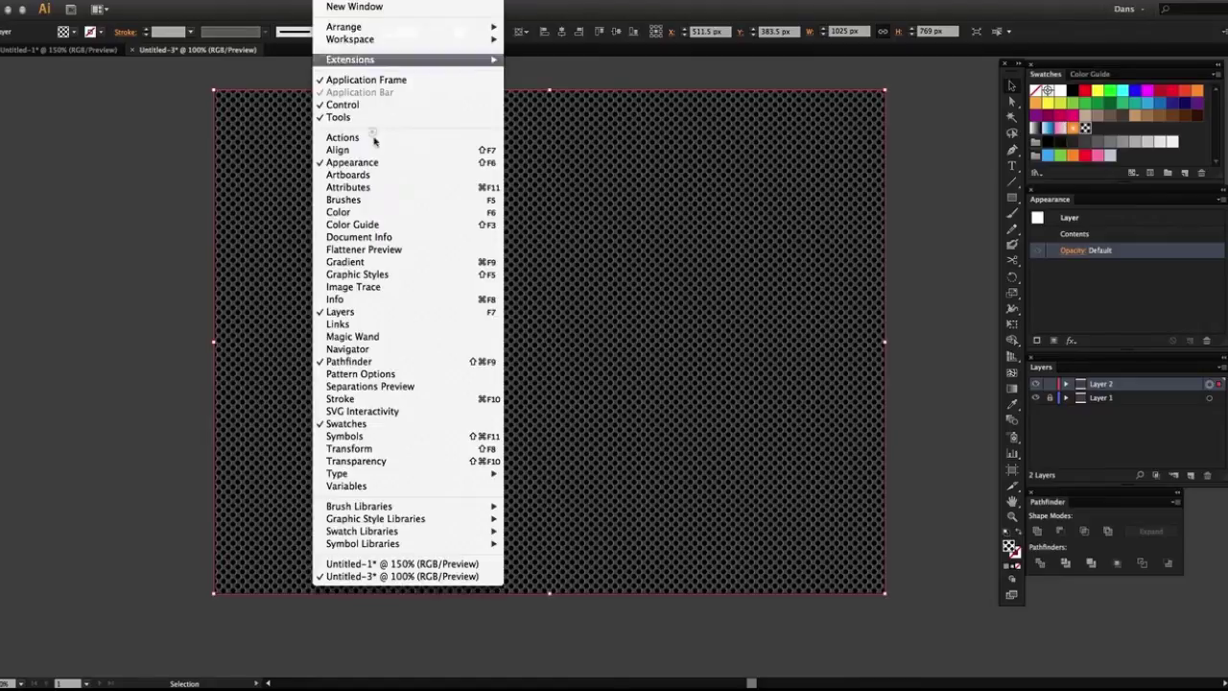
click(441, 448)
click(808, 279)
text(2000)
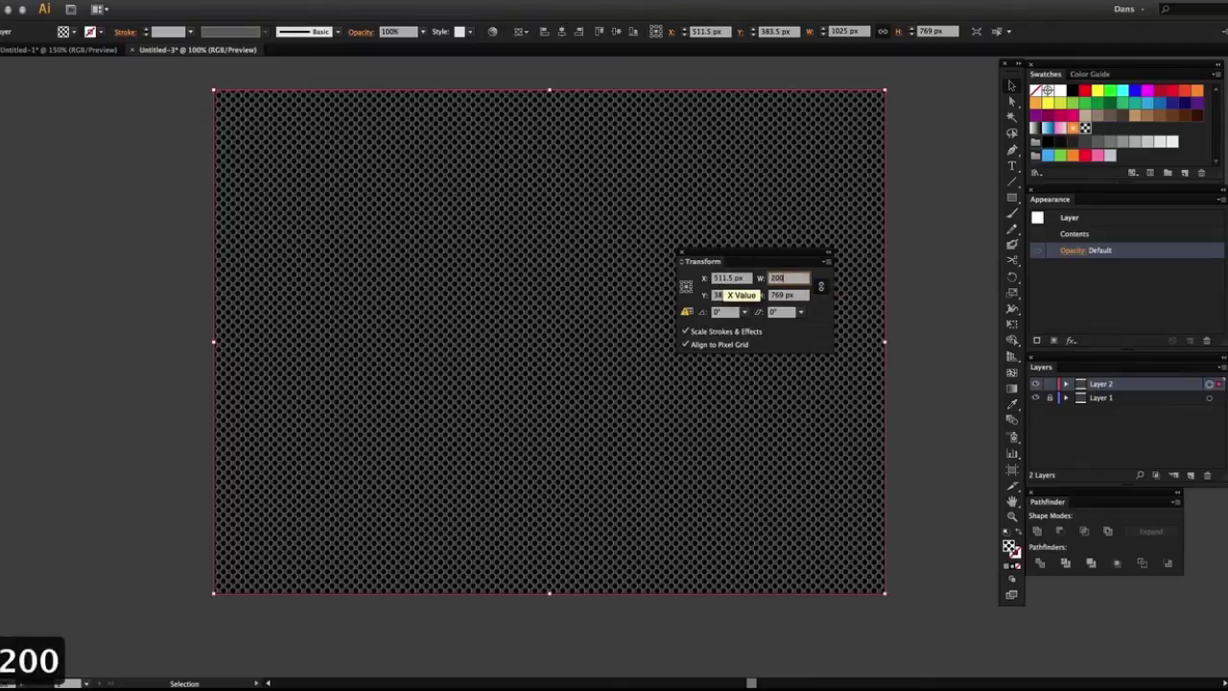
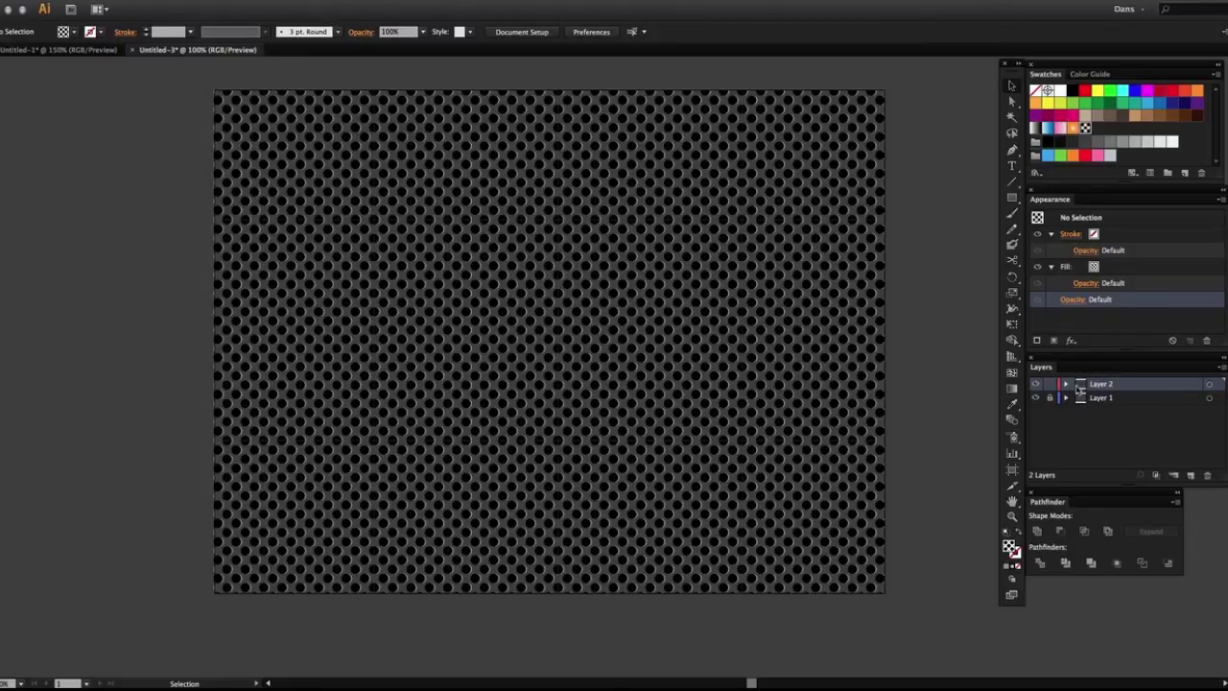
Add a new layer on top, and copy the gray rectangle from Layer 1 before locking Layers 1 and 2
click(1191, 476)
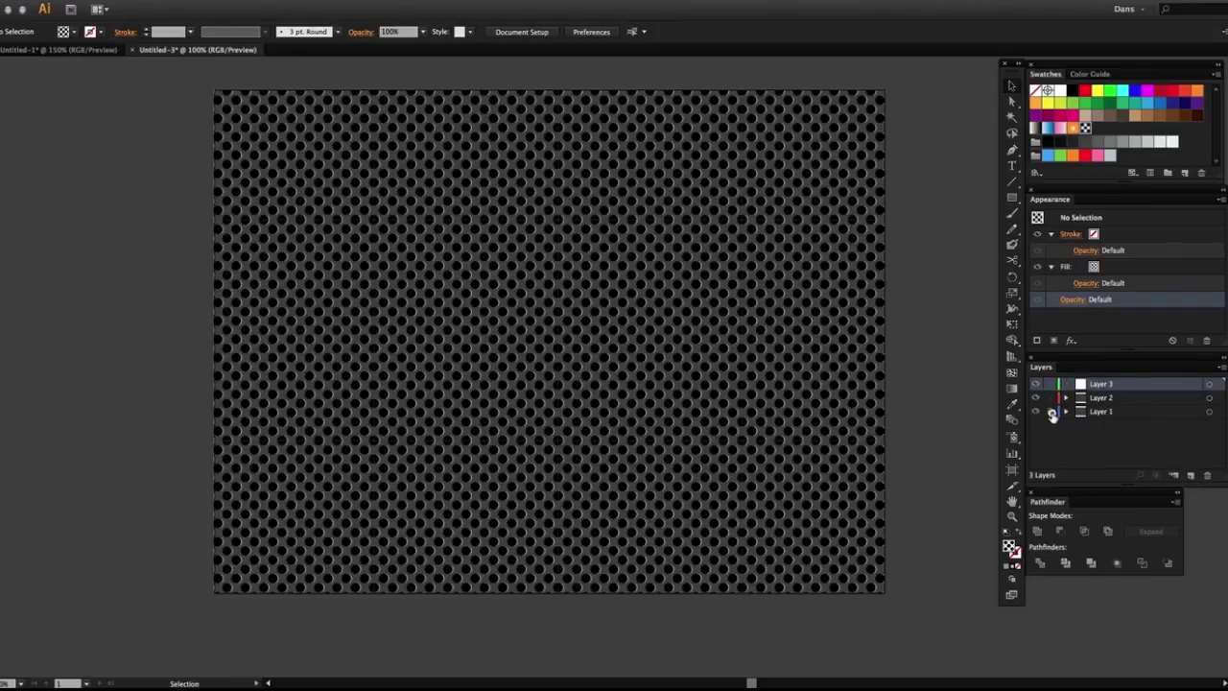
click(1209, 411)
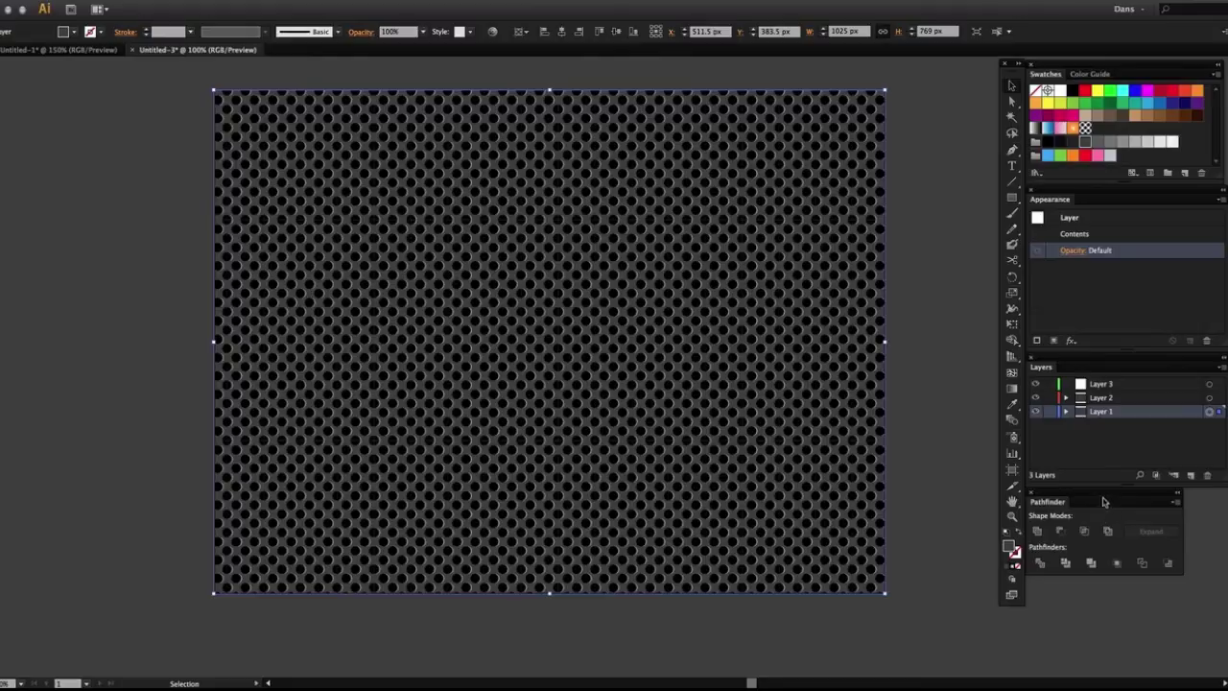
key(super+c)
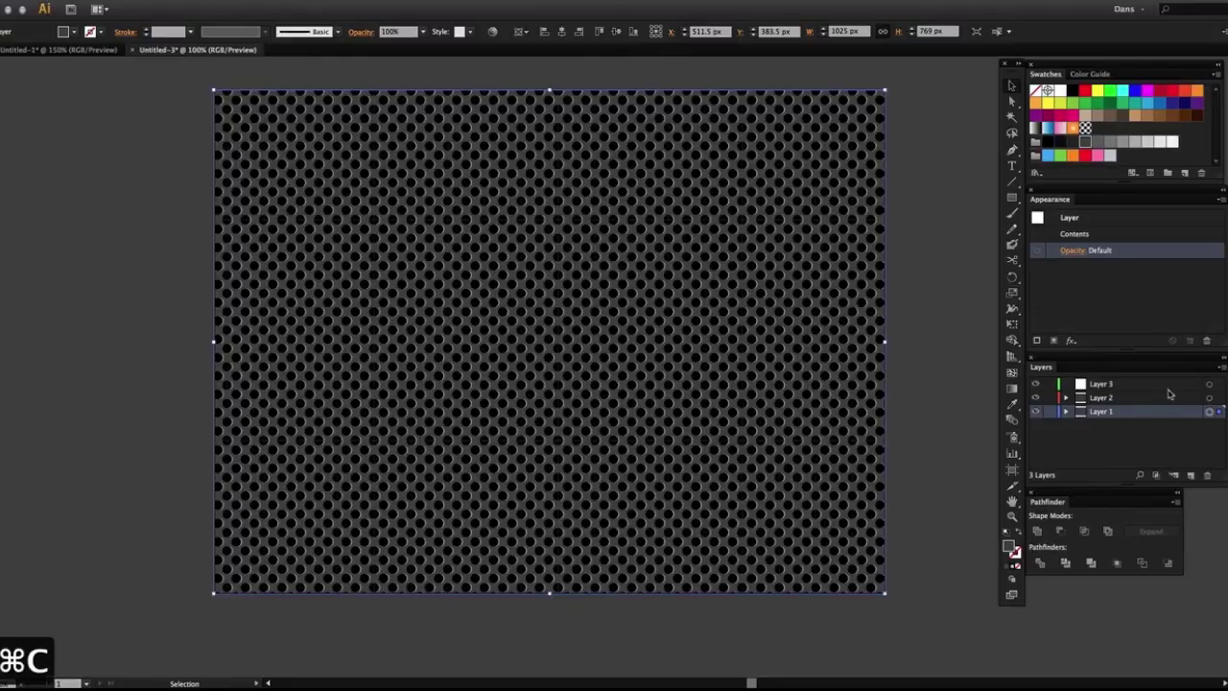
click(1050, 412)
click(1050, 398)
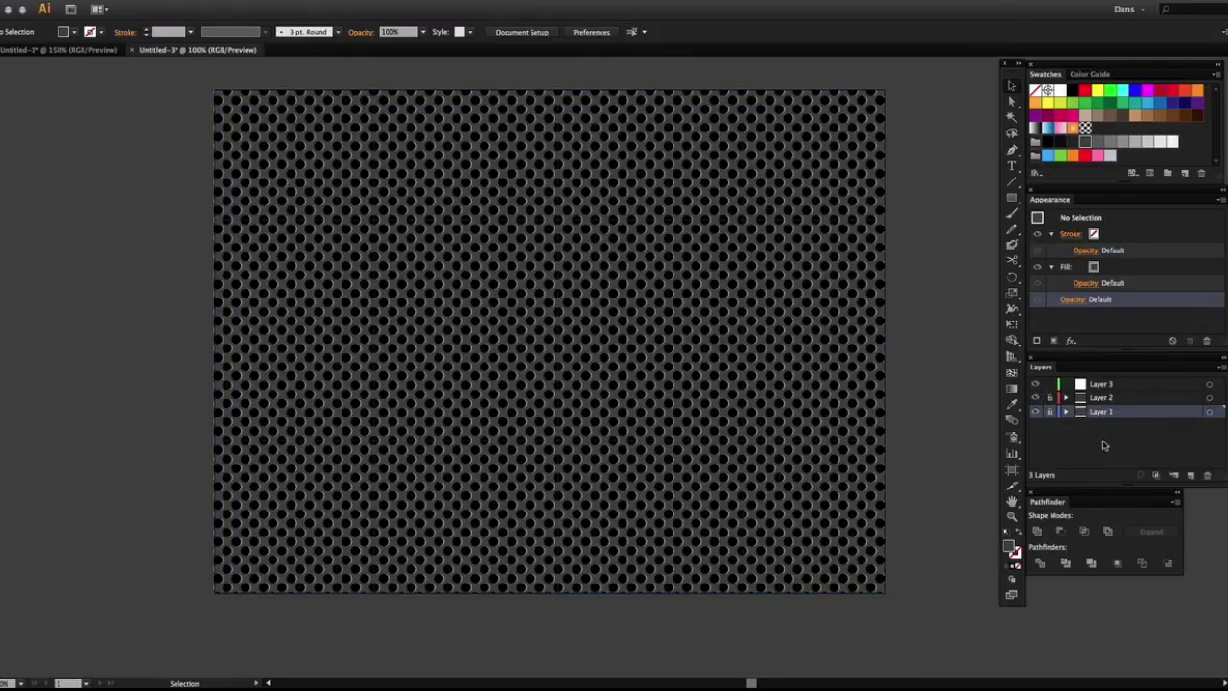
Paste the copied rectangle in place on Layer 3, and fill it with a white-to-black radial gradient
click(1162, 385)
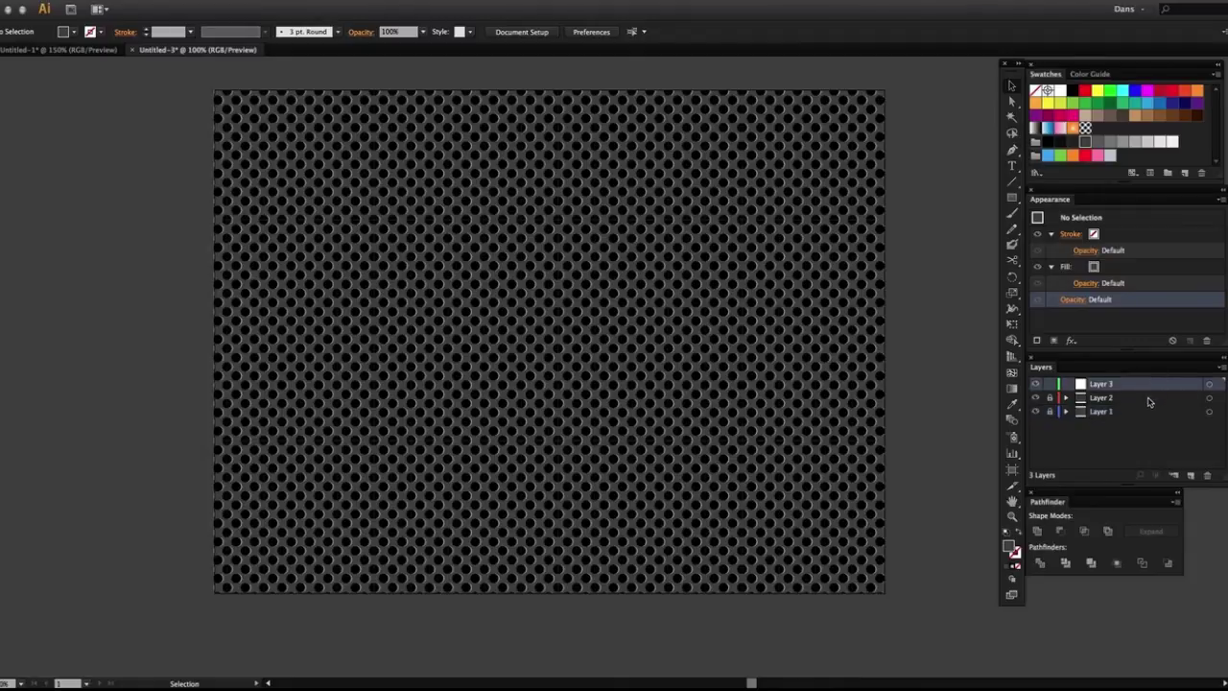
key(super)
key(super+shift+v)
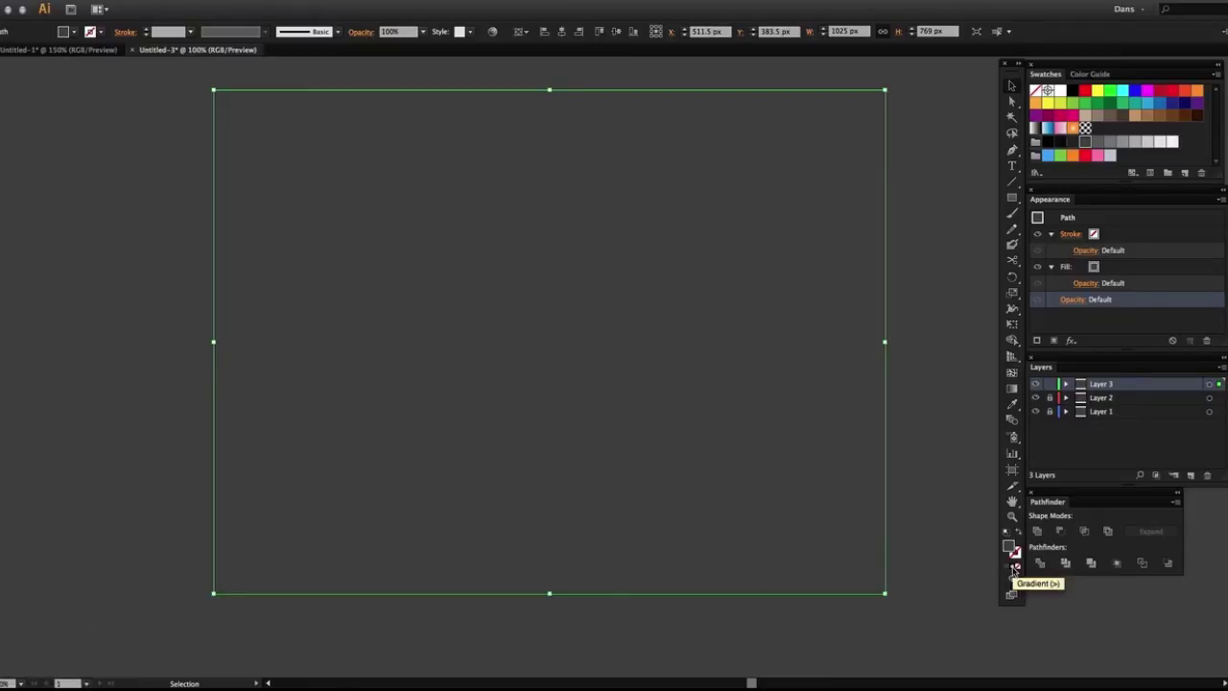
click(1015, 570)
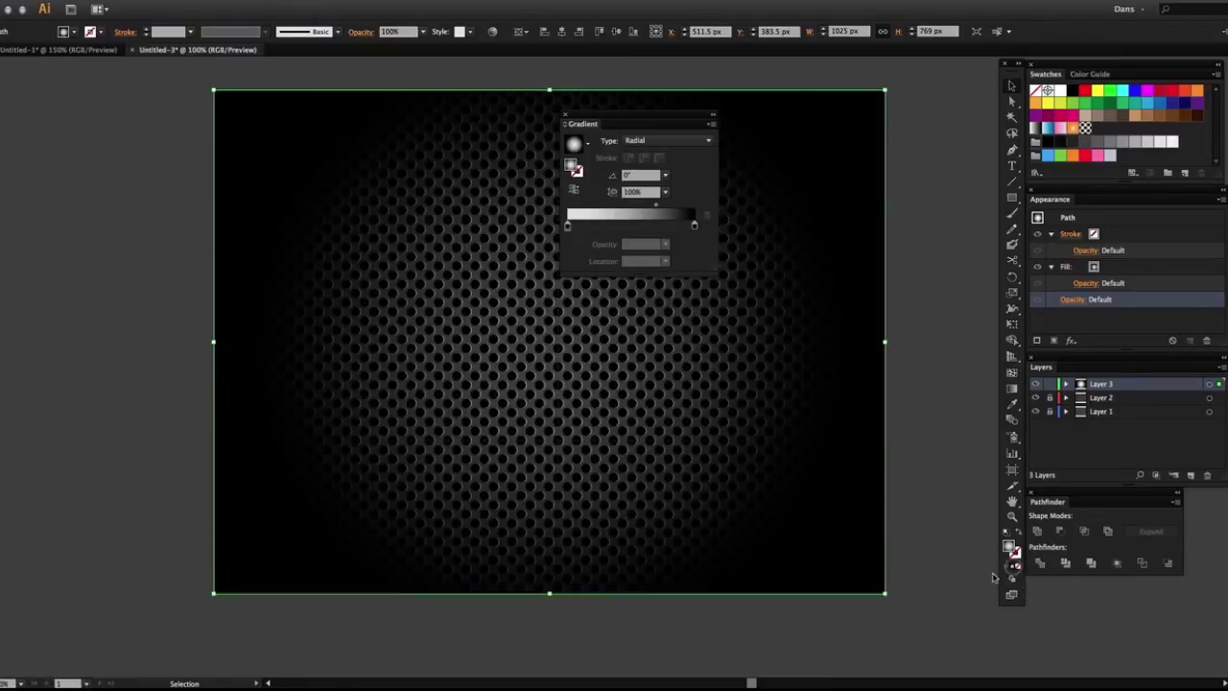
drag(586, 126, 69, 147)
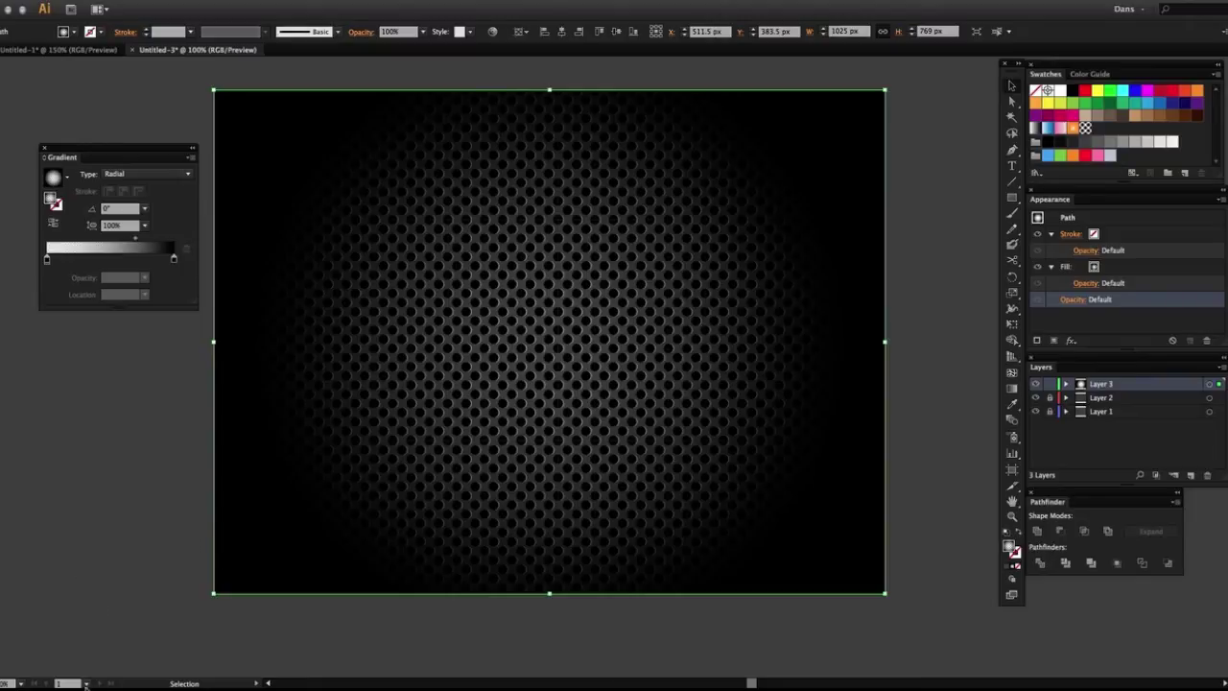
Switch to the older Illustrator version and create a new blank portrait document
mouse_move(76, 662)
click(128, 658)
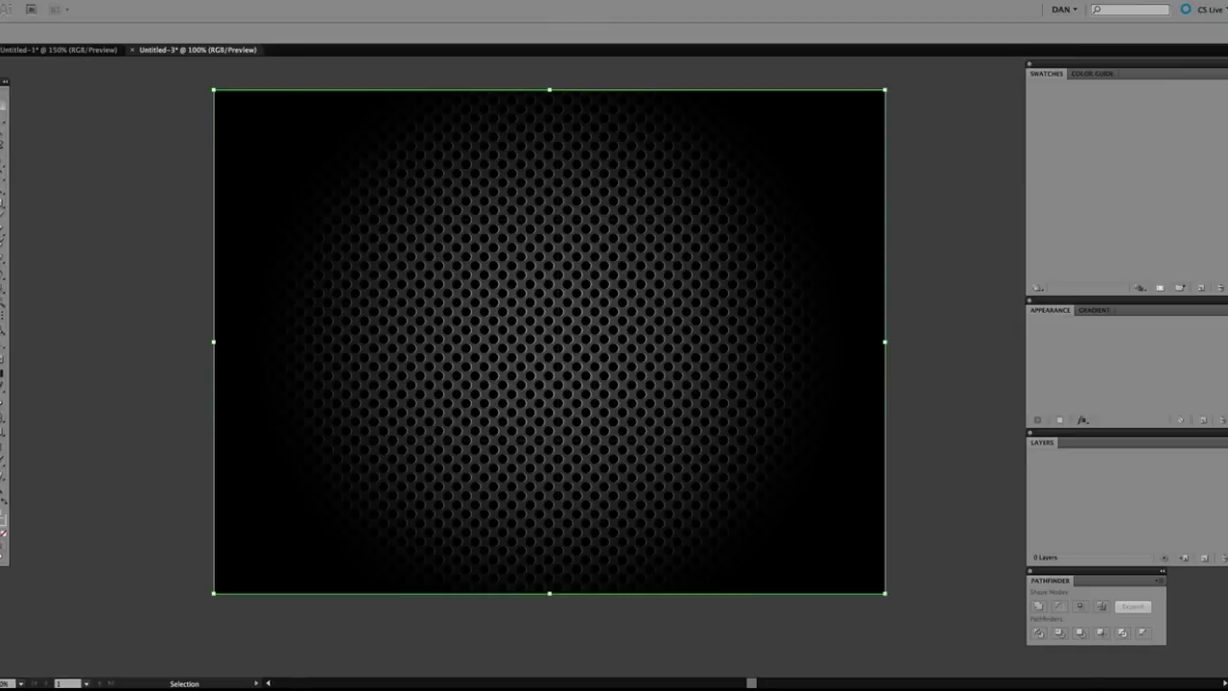
click(89, 2)
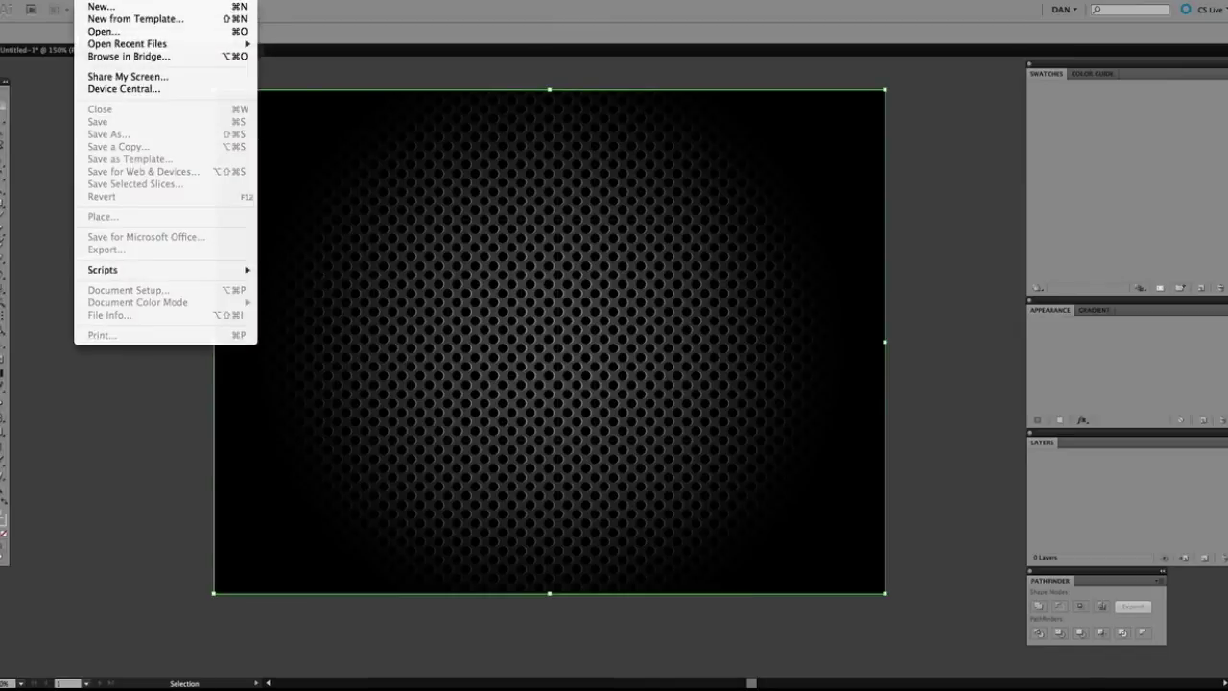
click(95, 10)
click(796, 137)
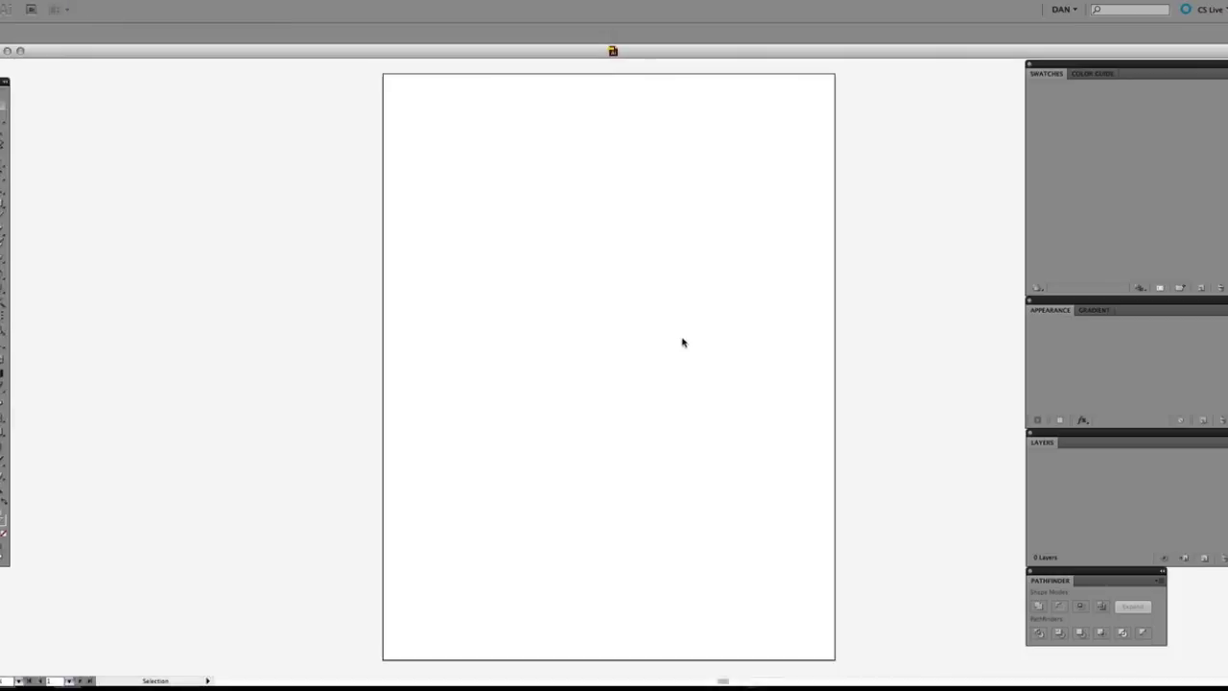
Draw a rectangle about 399 by 398 pt, fill it with a medium brown swatch, and shift it toward the artboard's horizontal center
key(super+equal)
key(space)
drag(612, 329, 604, 385)
key(space)
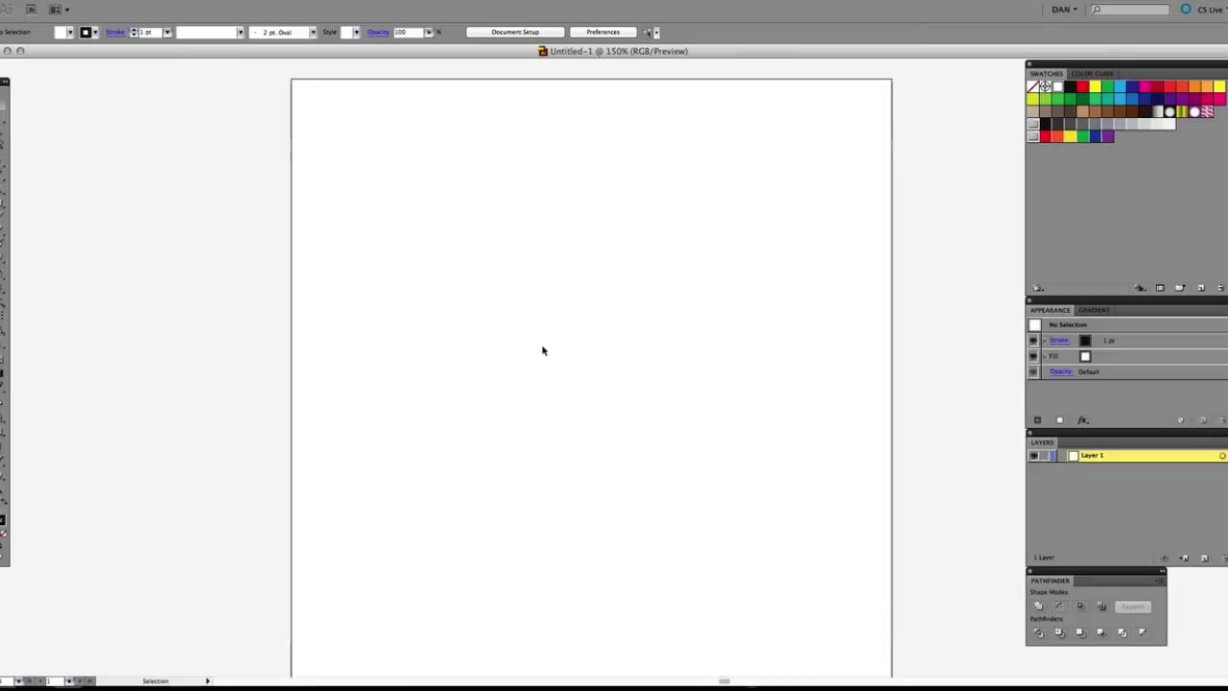
key(m)
drag(457, 170, 849, 560)
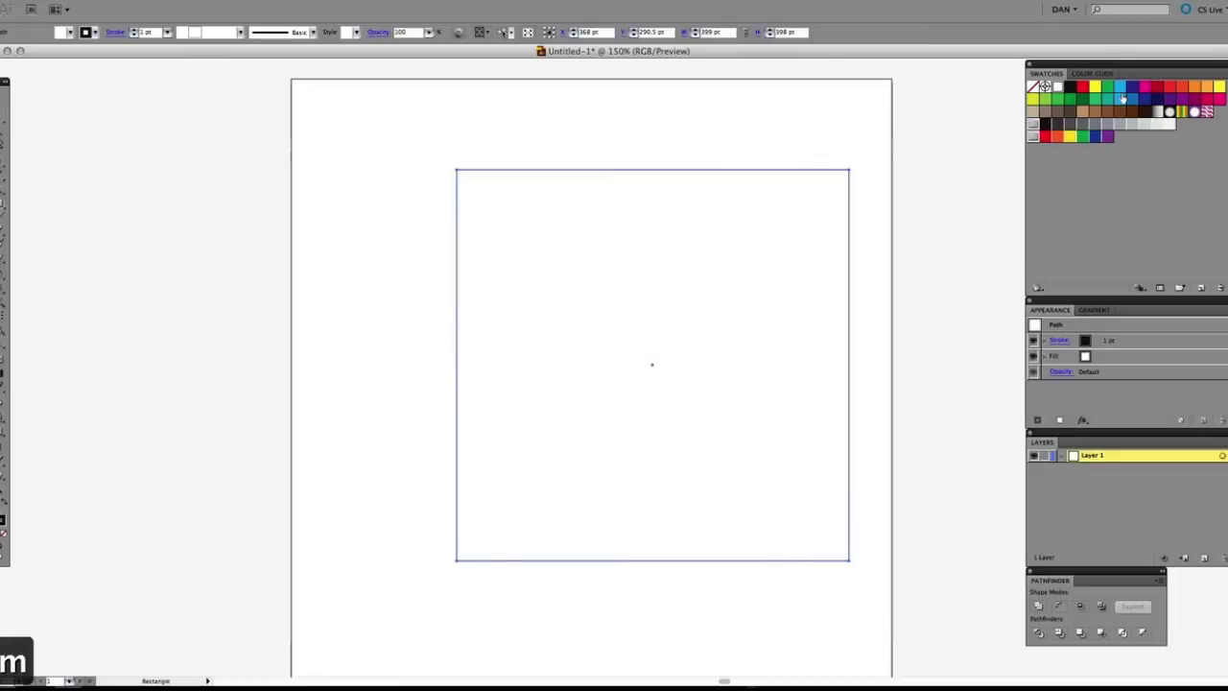
click(1083, 112)
key(v)
drag(795, 375, 762, 374)
click(912, 317)
Load the Basic Graphics_Dots pattern library, and fill the brown rectangle with its 10 dpi 40% dot pattern
click(1037, 287)
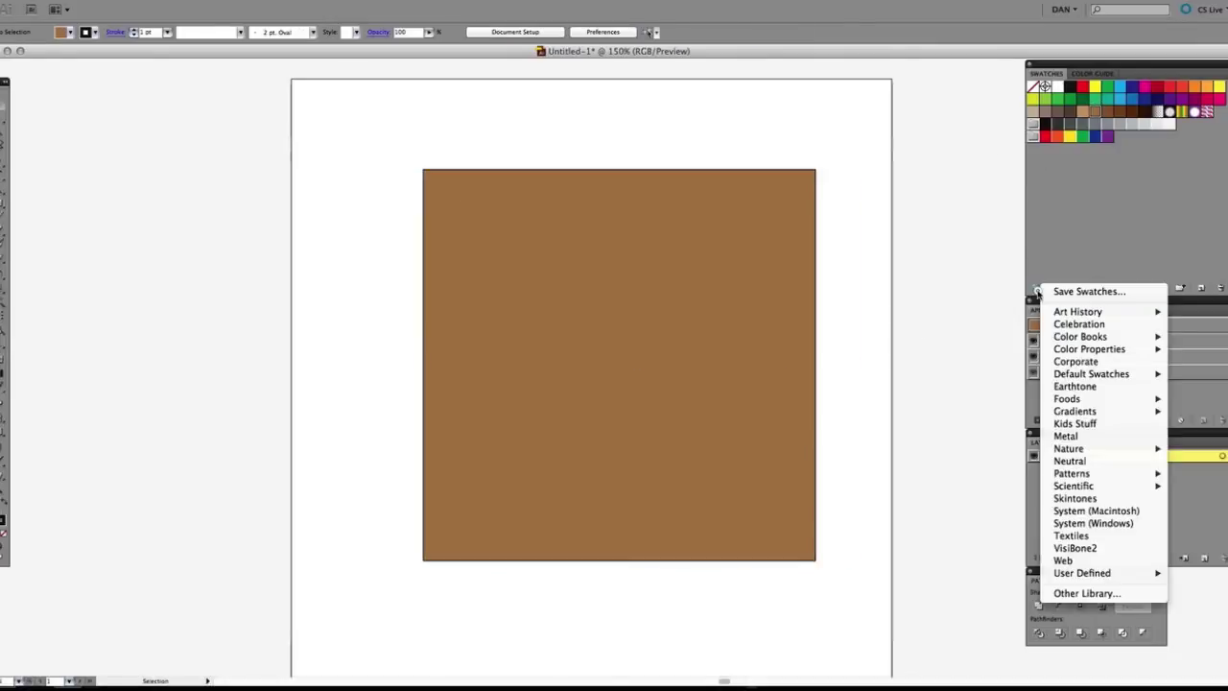
mouse_move(1099, 473)
mouse_move(998, 473)
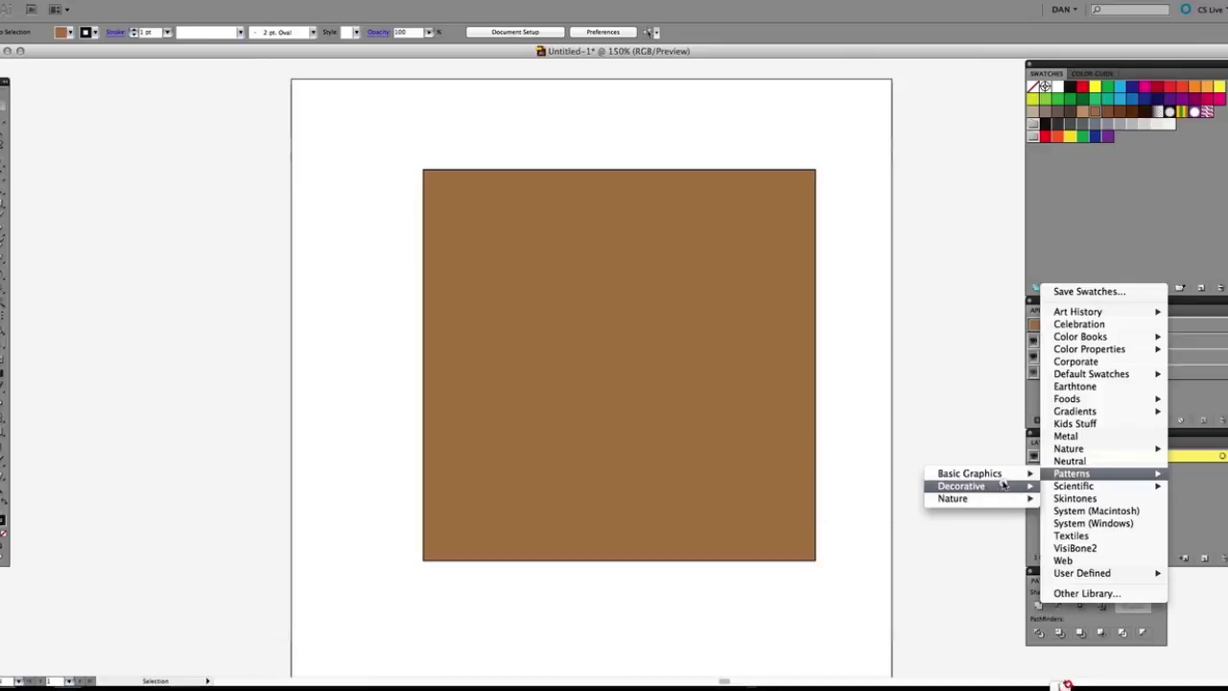
click(845, 470)
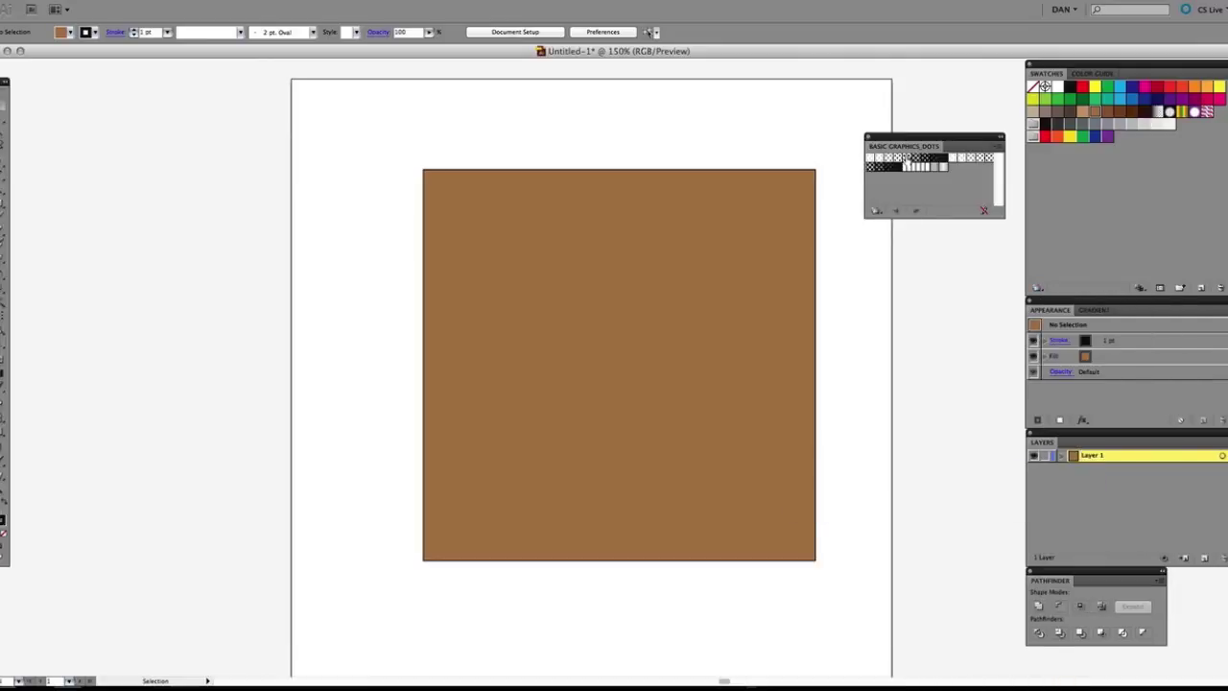
click(899, 159)
drag(881, 382, 720, 312)
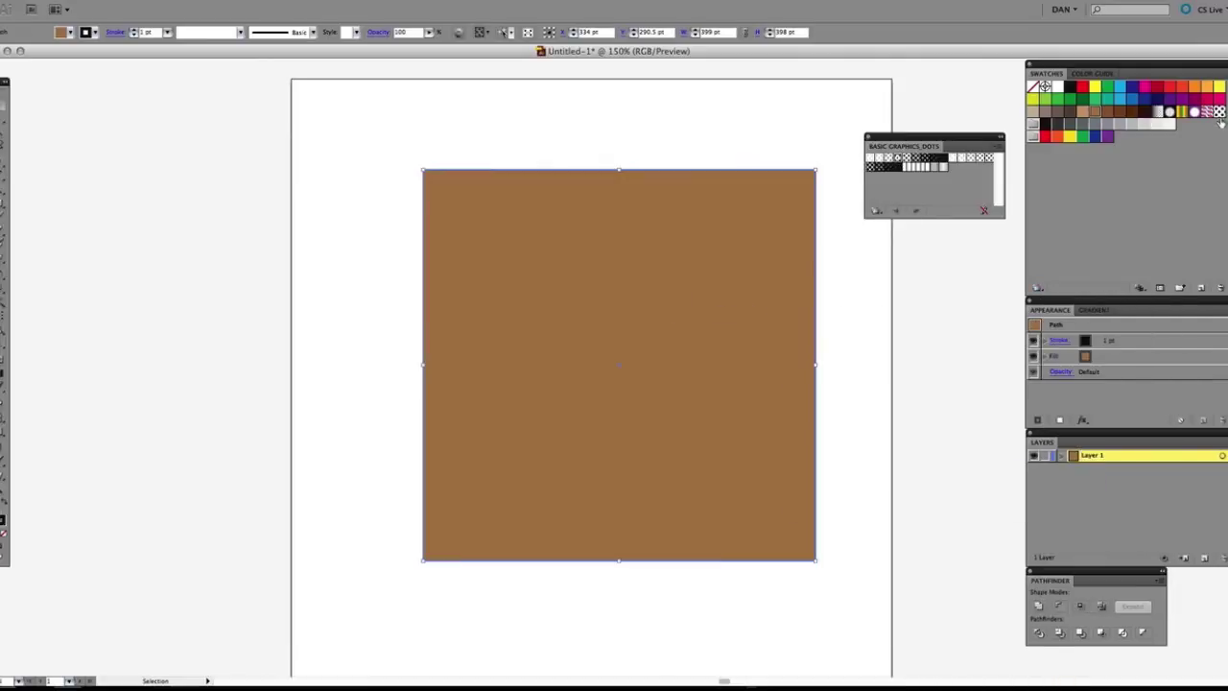
click(869, 138)
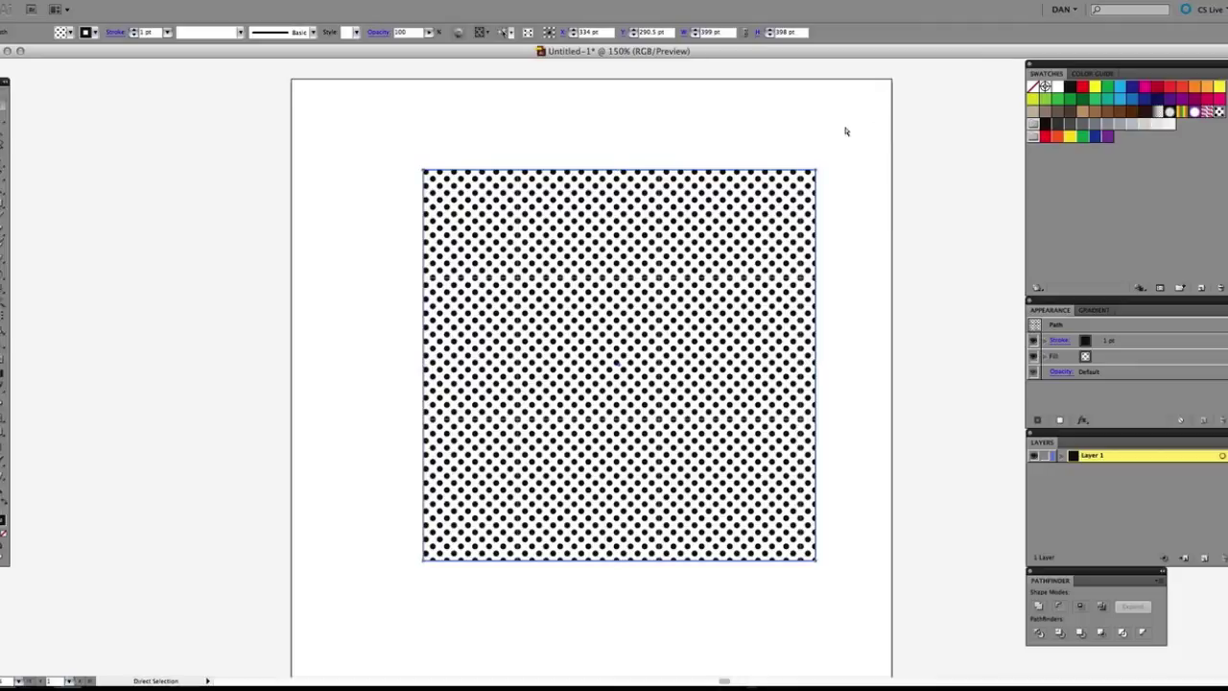
Try a red fill on the dotted rectangle, and undo it
key(super+=)
key(space)
drag(621, 264, 480, 276)
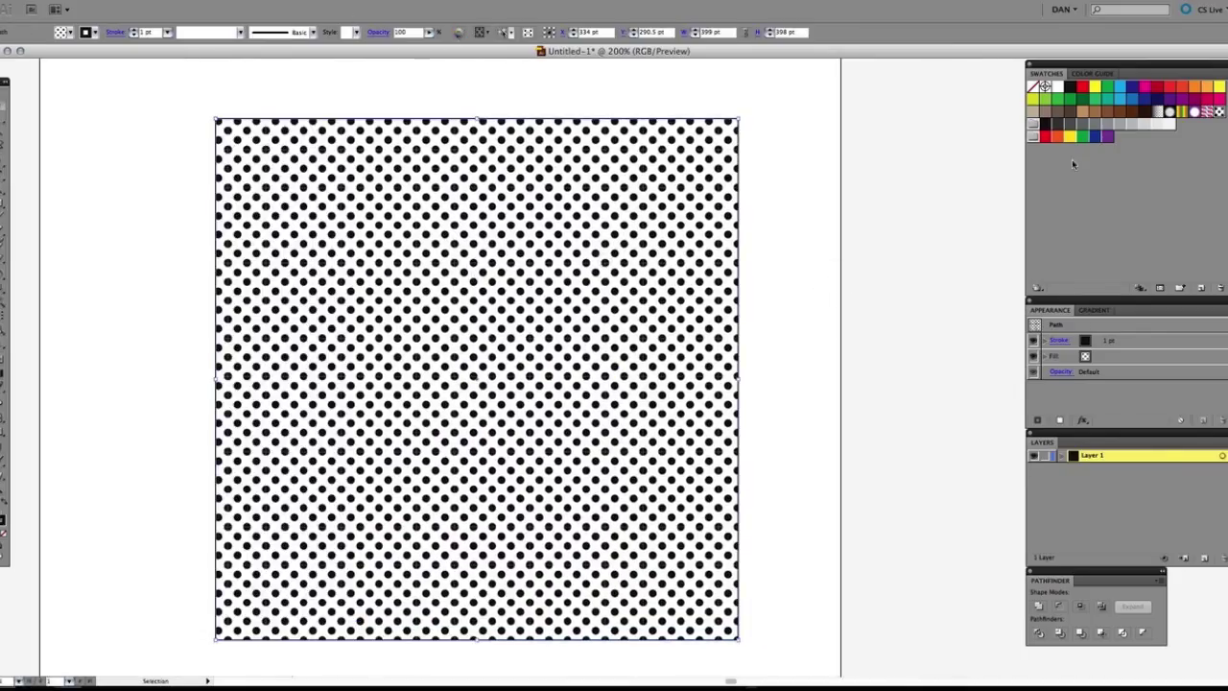
click(1084, 87)
key(super+z)
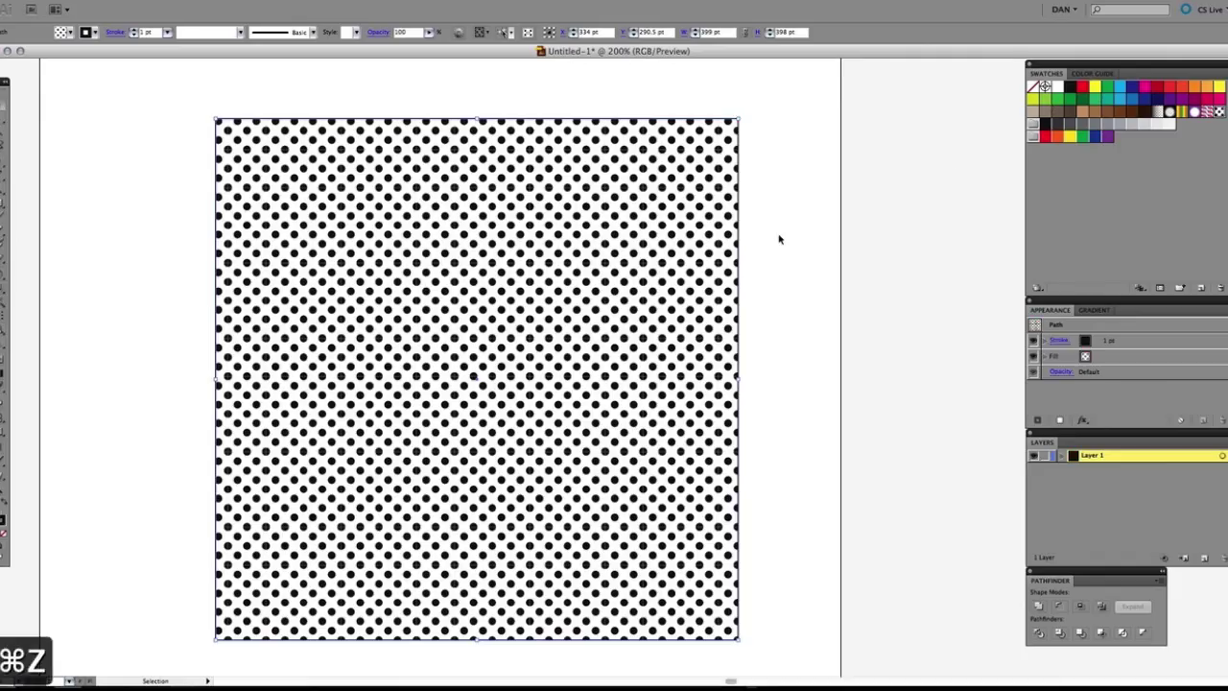
Check the swatch options of the 10 dpi 40% pattern with nothing selected, and cancel without changes
click(779, 239)
double_click(1220, 111)
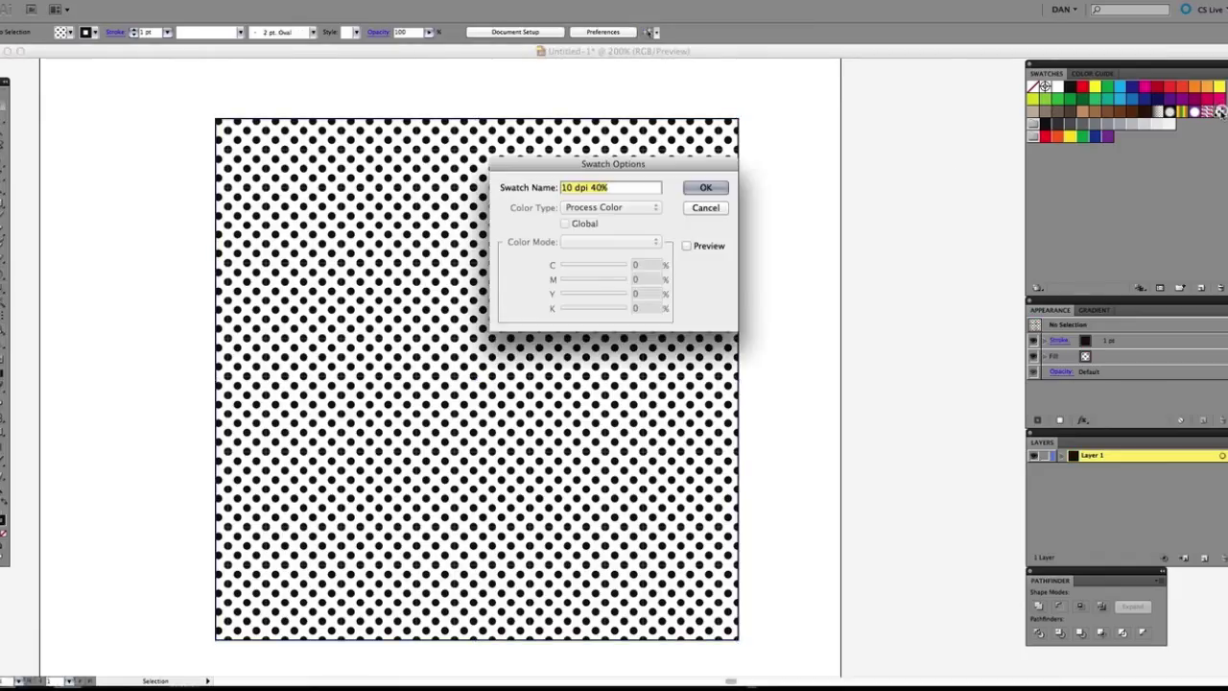
drag(627, 164, 779, 137)
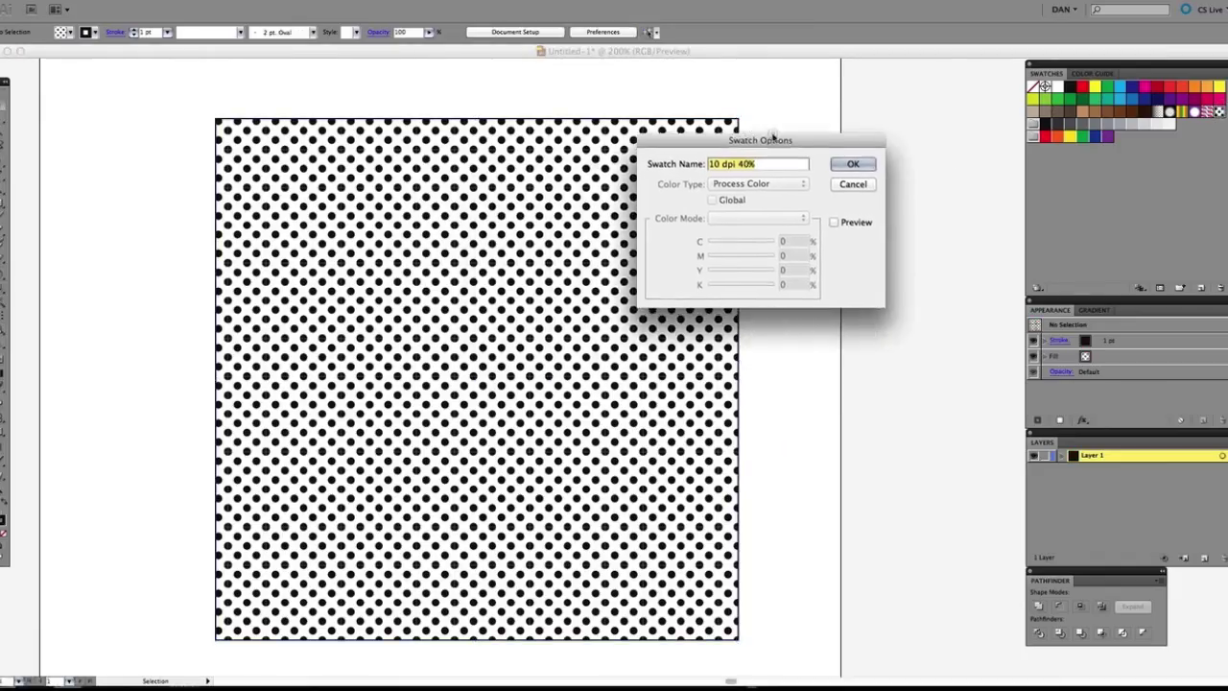
click(856, 181)
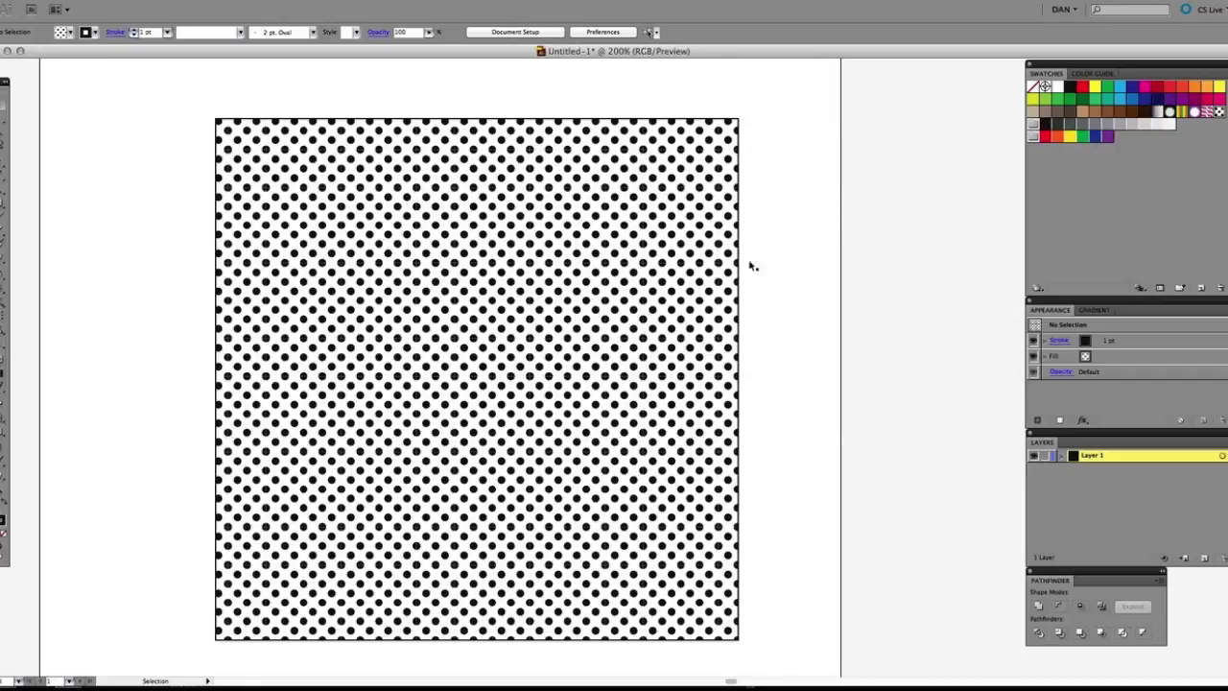
Place the 10 dpi 40% swatch's tile artwork on the blank area beside the dotted rectangle, at about X 579 pt, Y 243 pt
drag(1220, 113, 679, 307)
key(super+equal)
key(super+equal)
key(super+equal)
key(super+equal)
drag(493, 428, 495, 420)
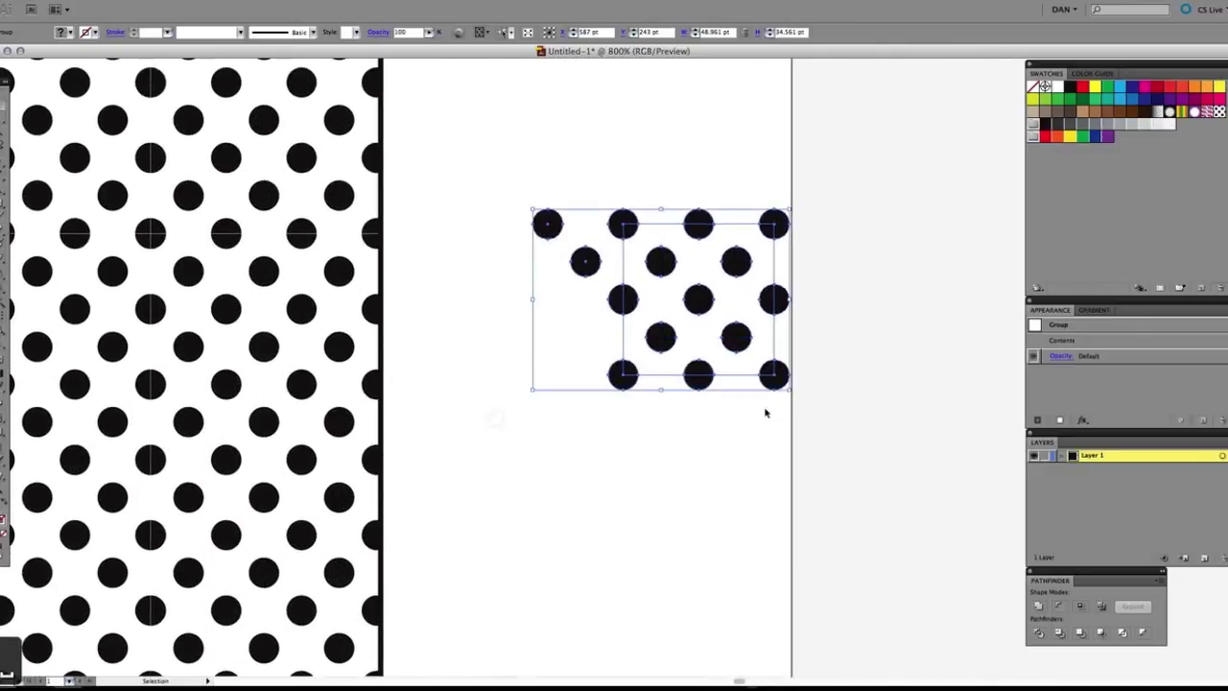
drag(769, 382, 726, 376)
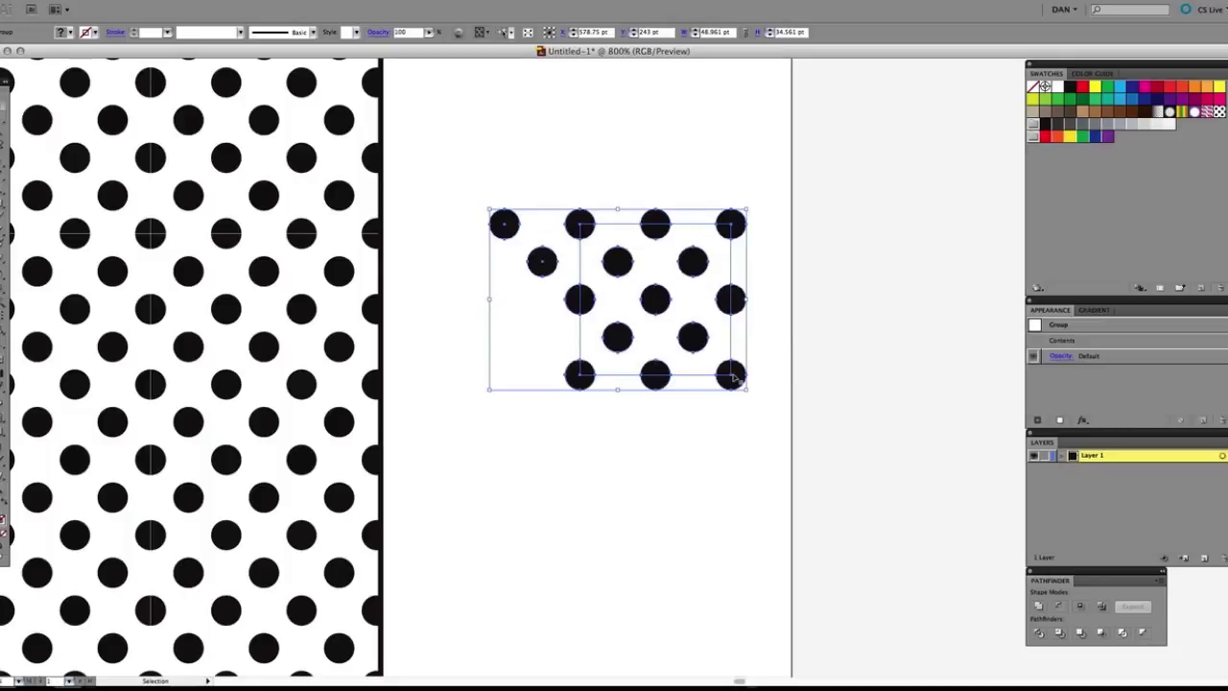
Try moving the placed dot tile as one group, and undo the moves
click(661, 168)
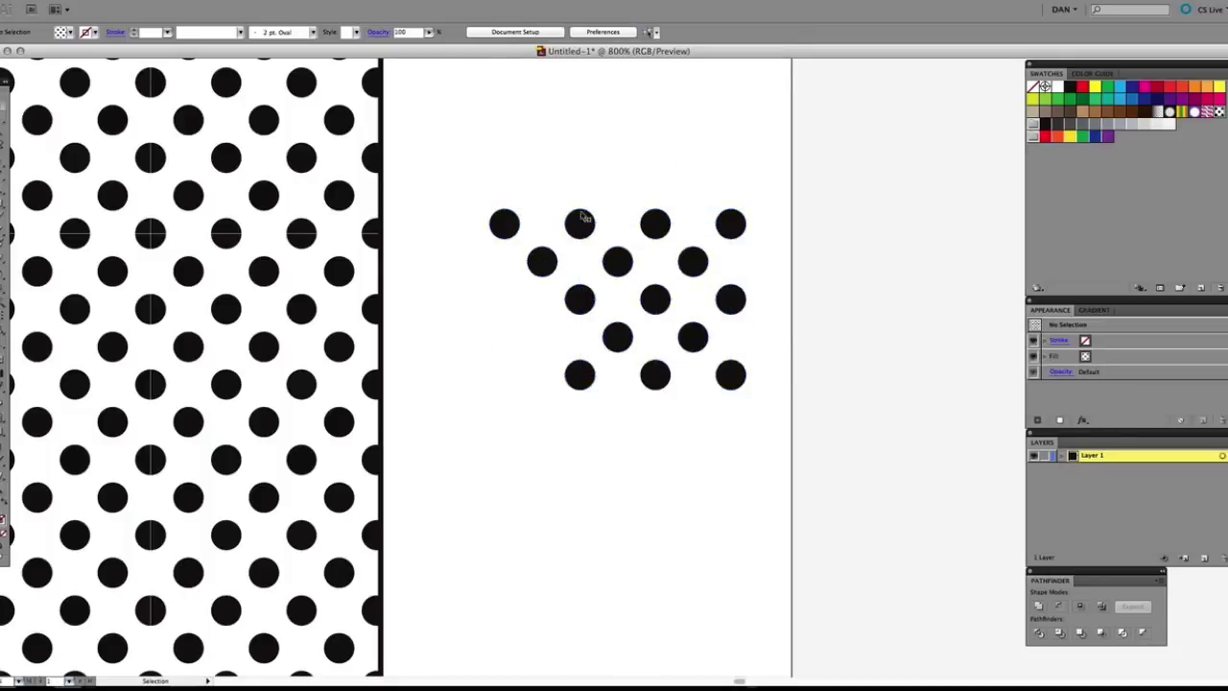
drag(816, 456, 482, 161)
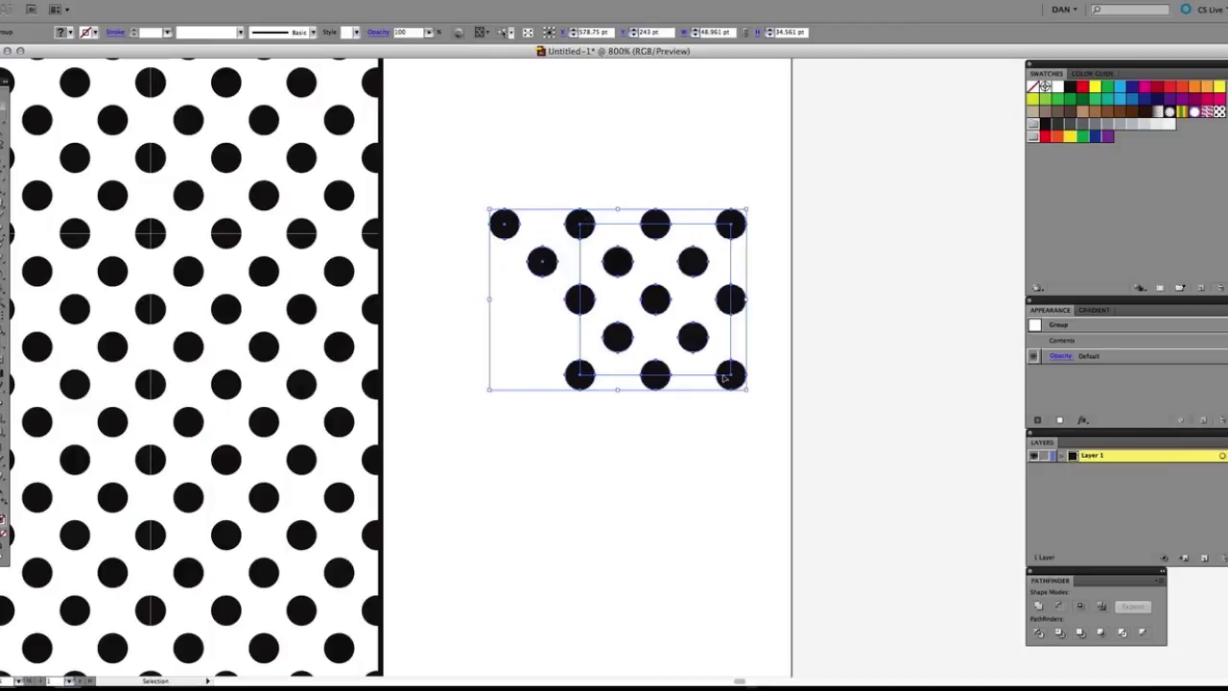
click(560, 162)
drag(620, 263, 620, 208)
key(super+z)
key(super+z)
key(super+z)
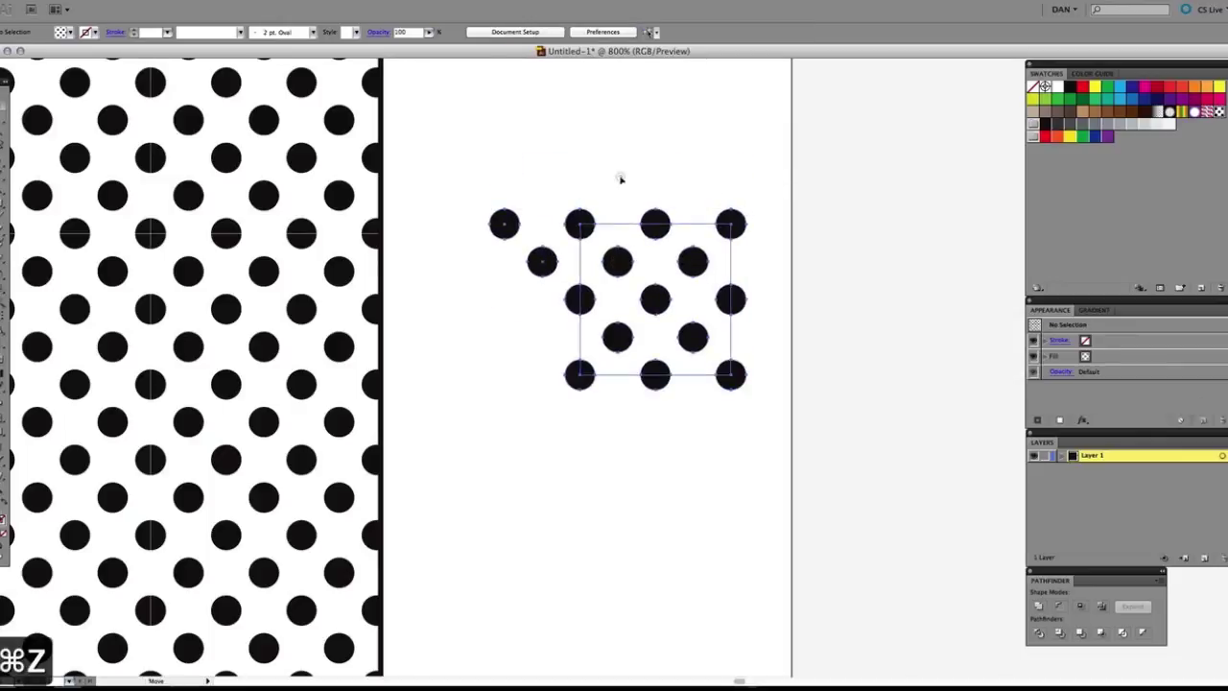
click(711, 151)
drag(620, 269, 725, 164)
key(super+z)
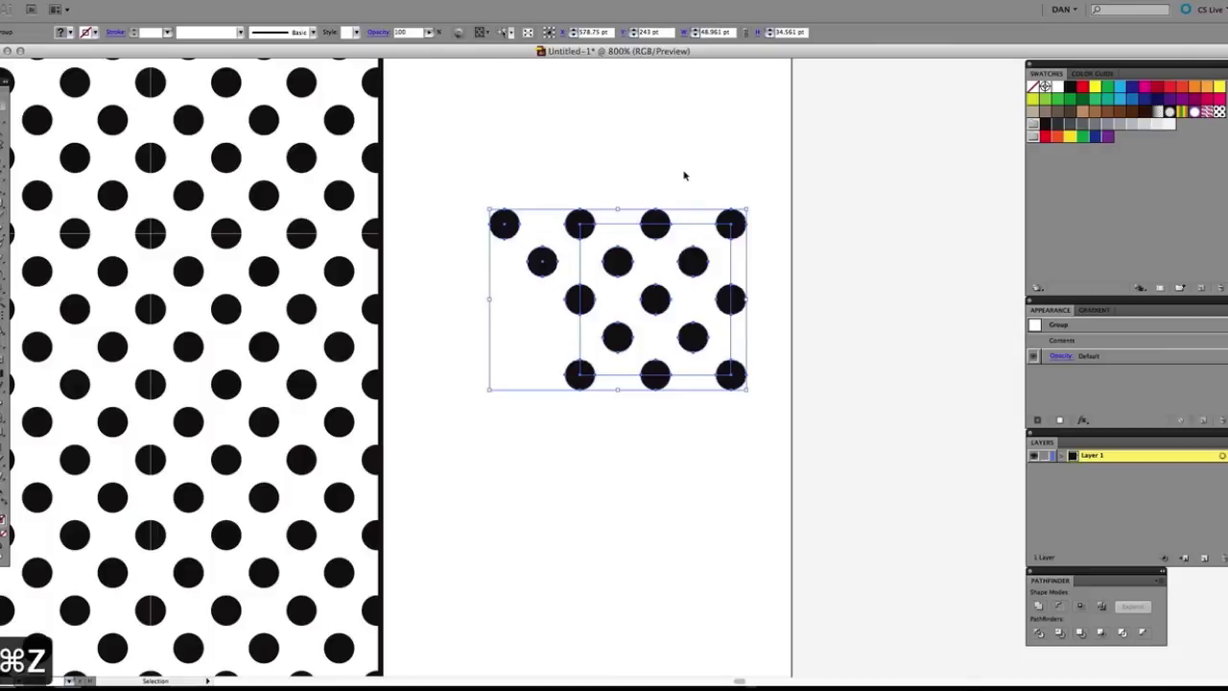
Ungroup the placed tile artwork and select all of its black dots with the Magic Wand
key(shift+super+g)
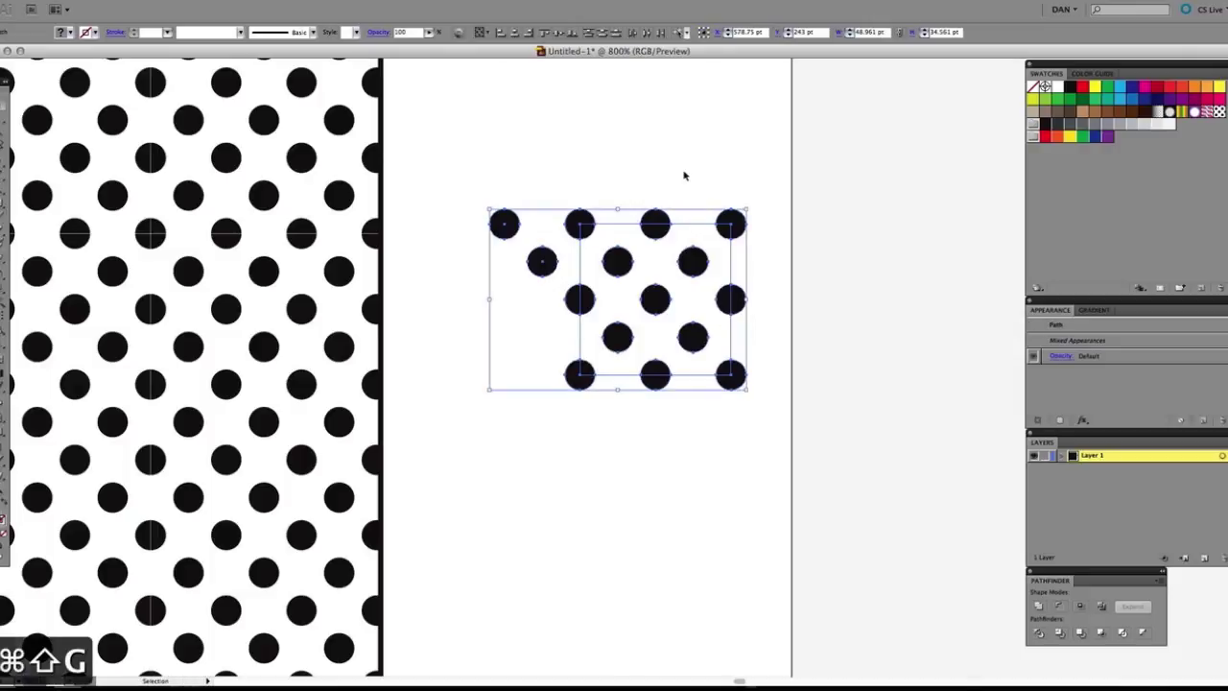
click(617, 144)
drag(485, 195, 764, 215)
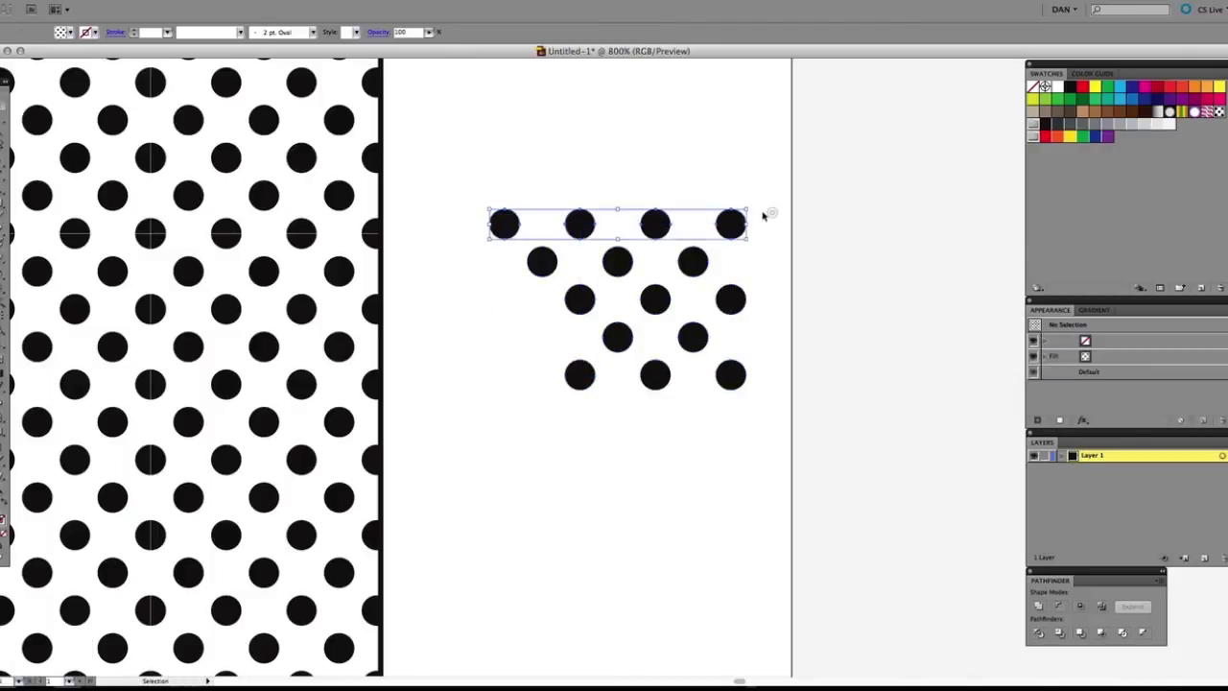
shift+click(545, 265)
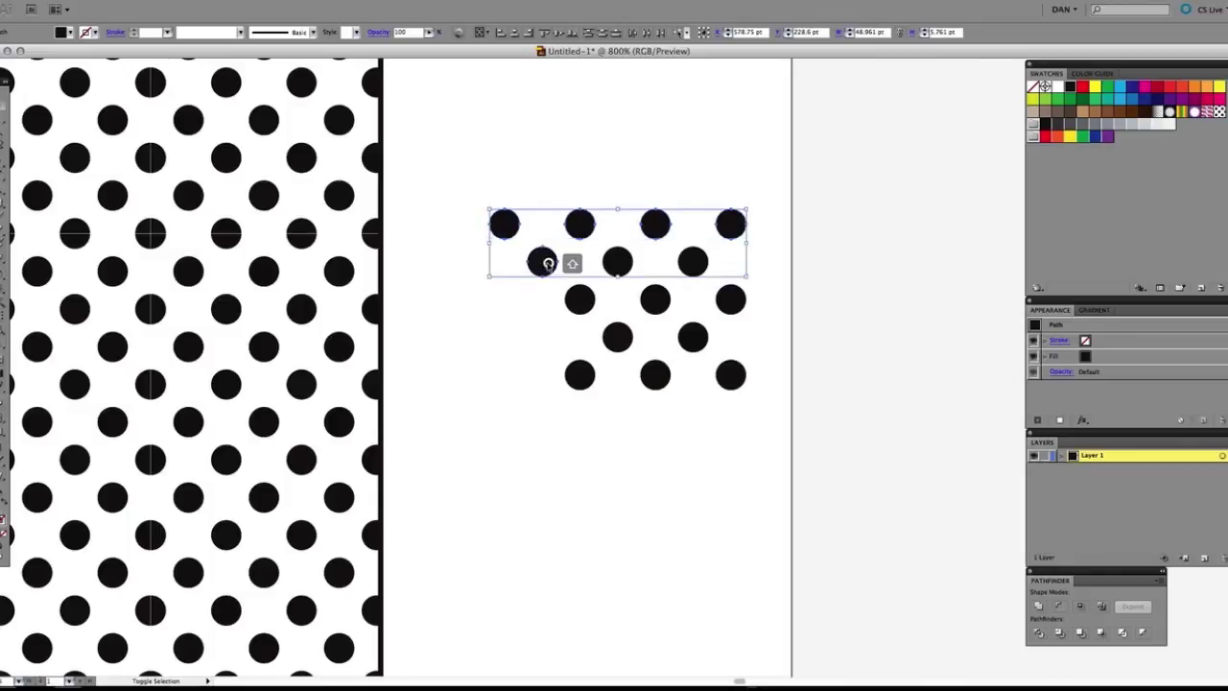
key(y)
click(504, 225)
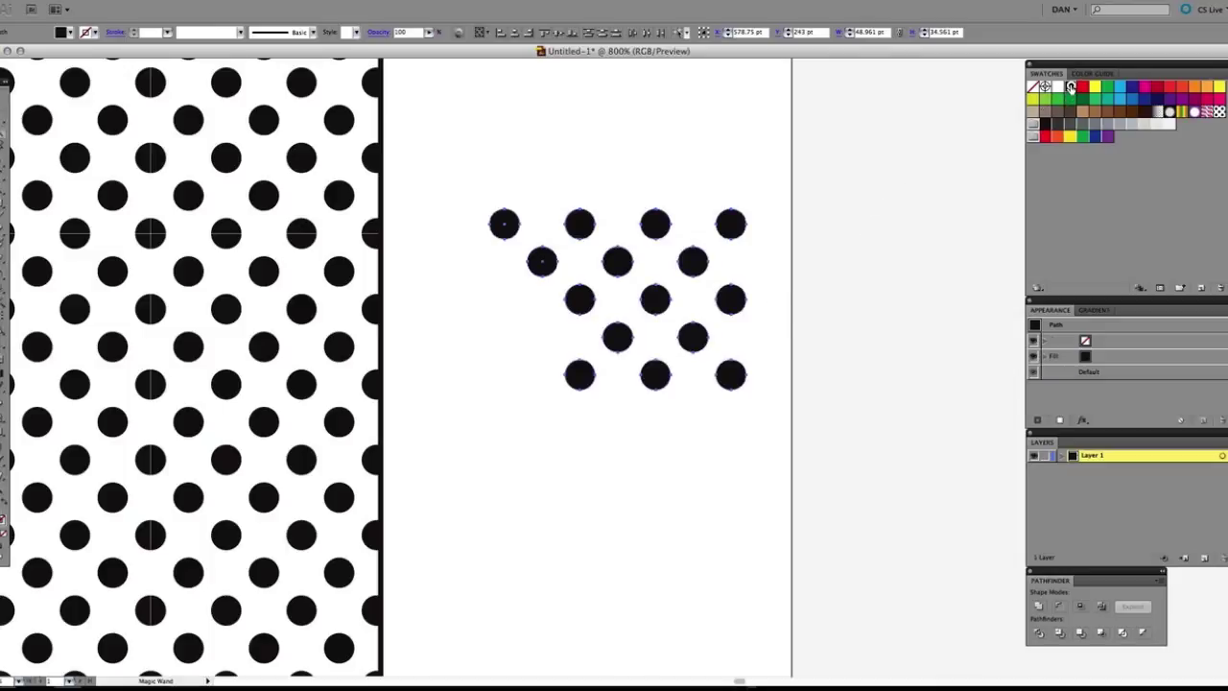
Set the Black swatch's colour to RGB 0, 0, 0
double_click(1069, 88)
double_click(651, 263)
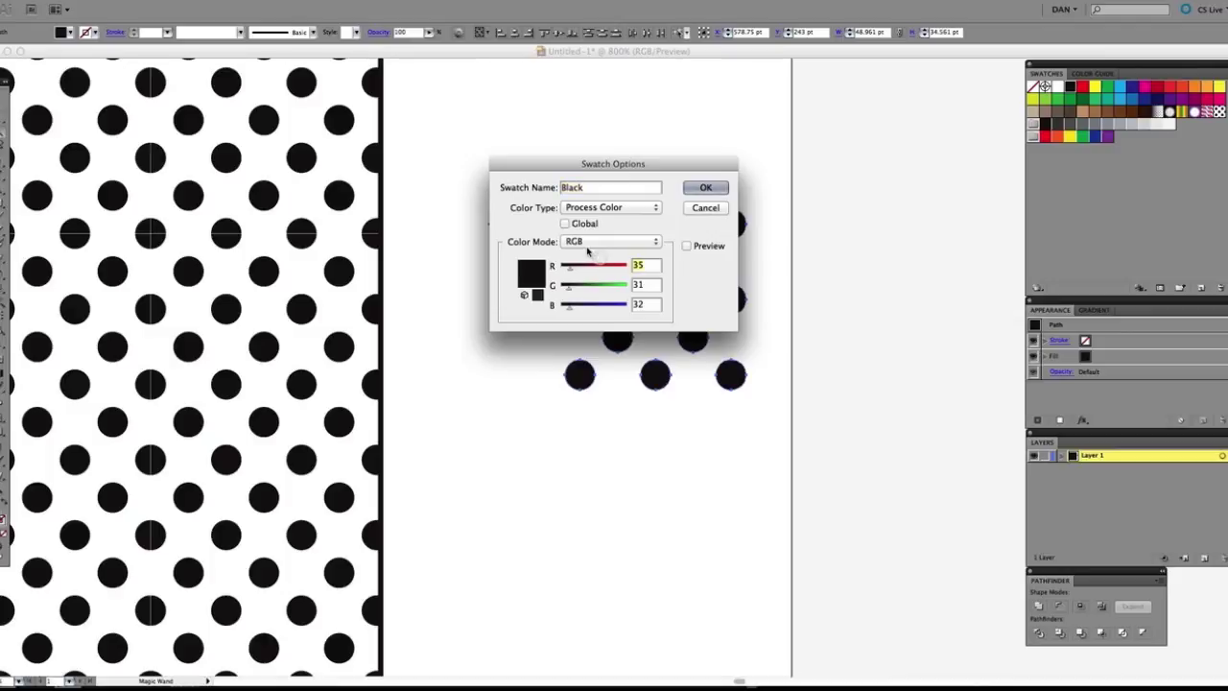
text(0)
key(Tab)
text(0)
key(Tab)
text(0)
key(Tab)
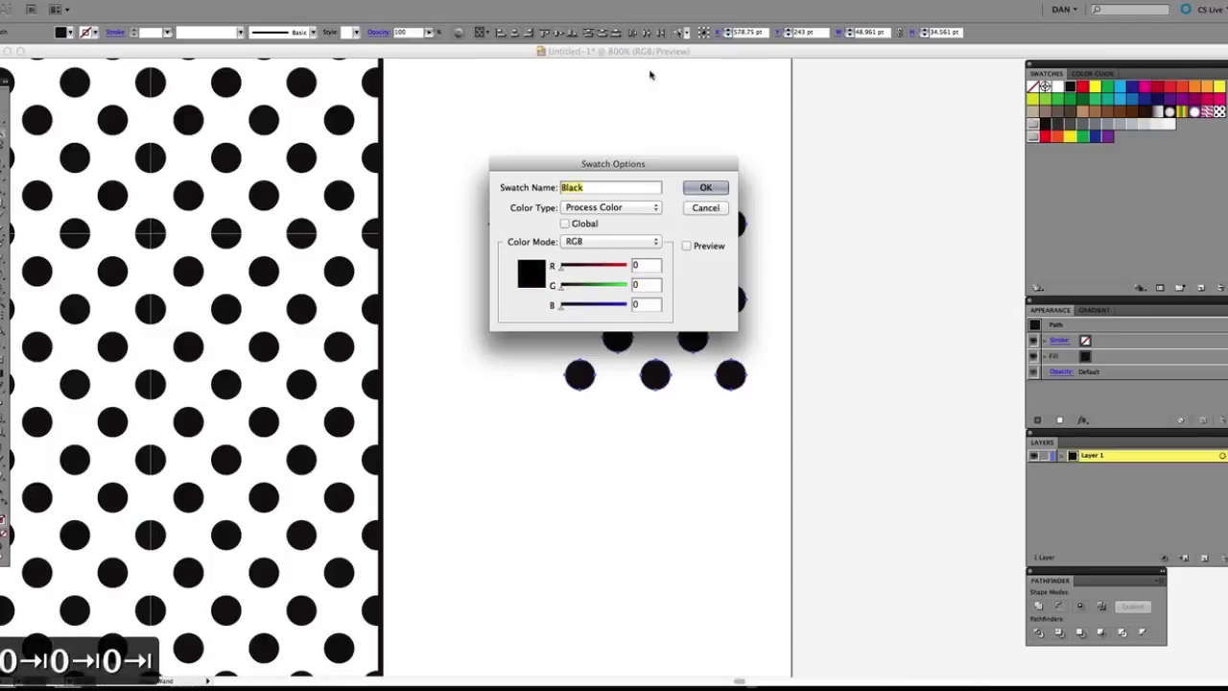
click(707, 189)
Fill the selected dots with red, and refill them with the edited Black swatch, leaving its options unchanged
click(1082, 87)
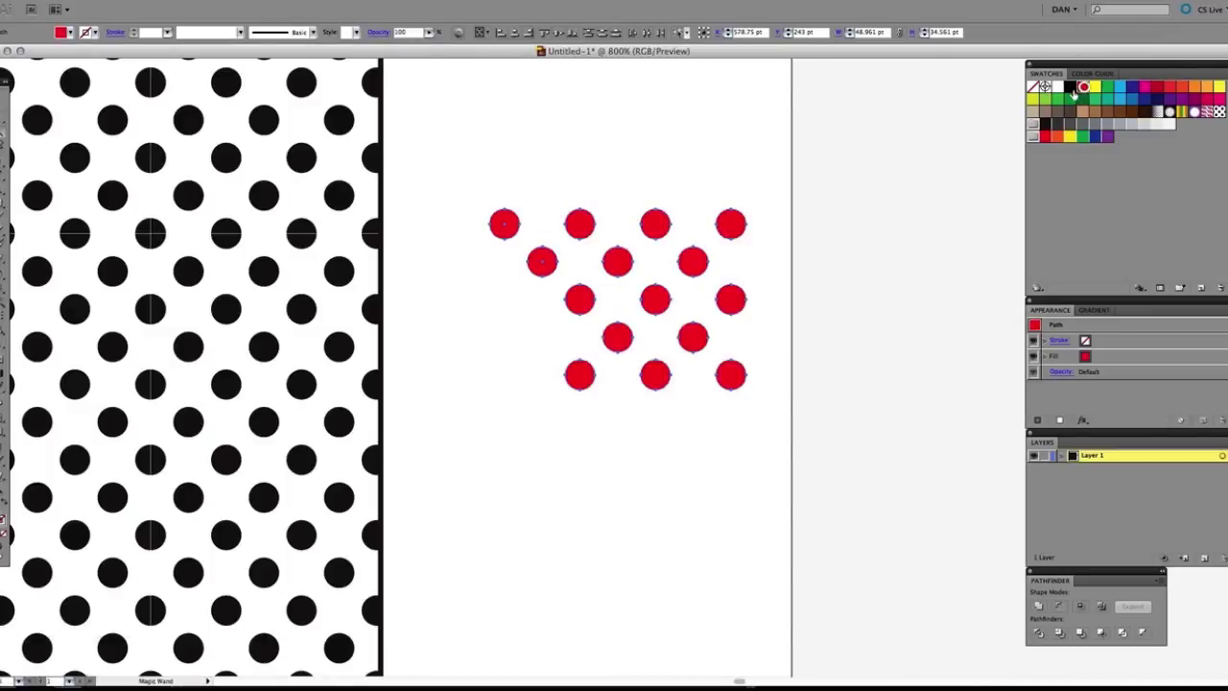
double_click(1070, 87)
click(710, 207)
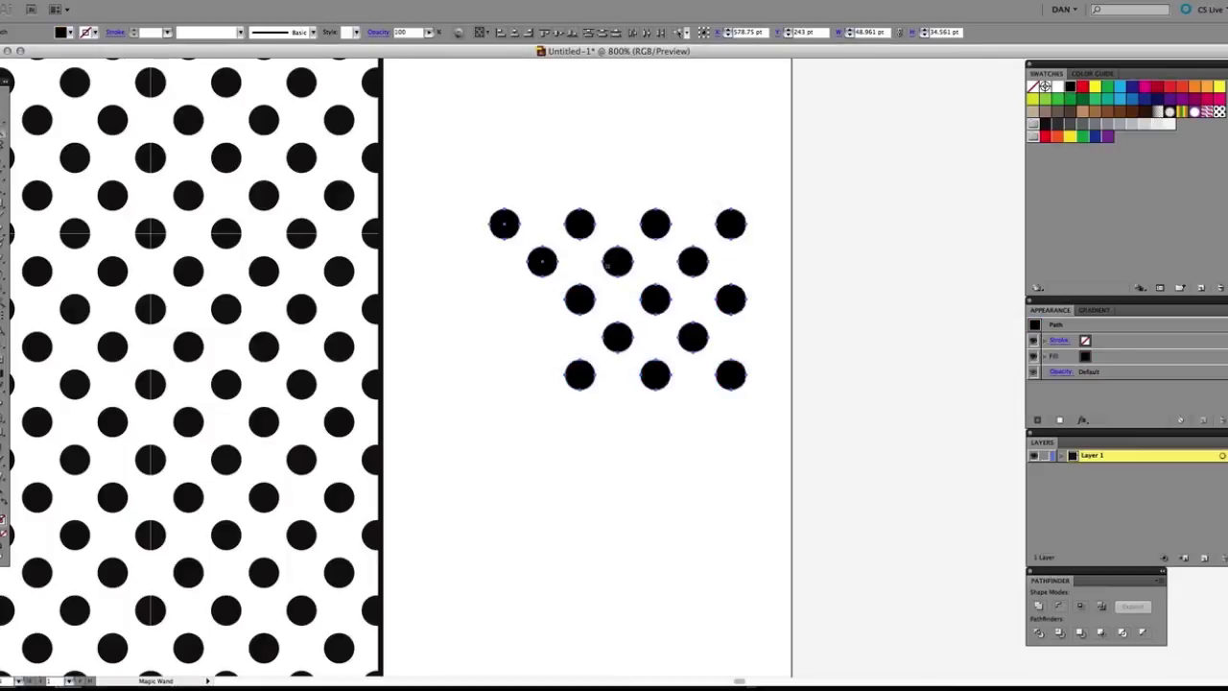
Group the dots with their bounding square and save the group as a new pattern swatch
key(v)
click(917, 266)
drag(829, 457, 491, 197)
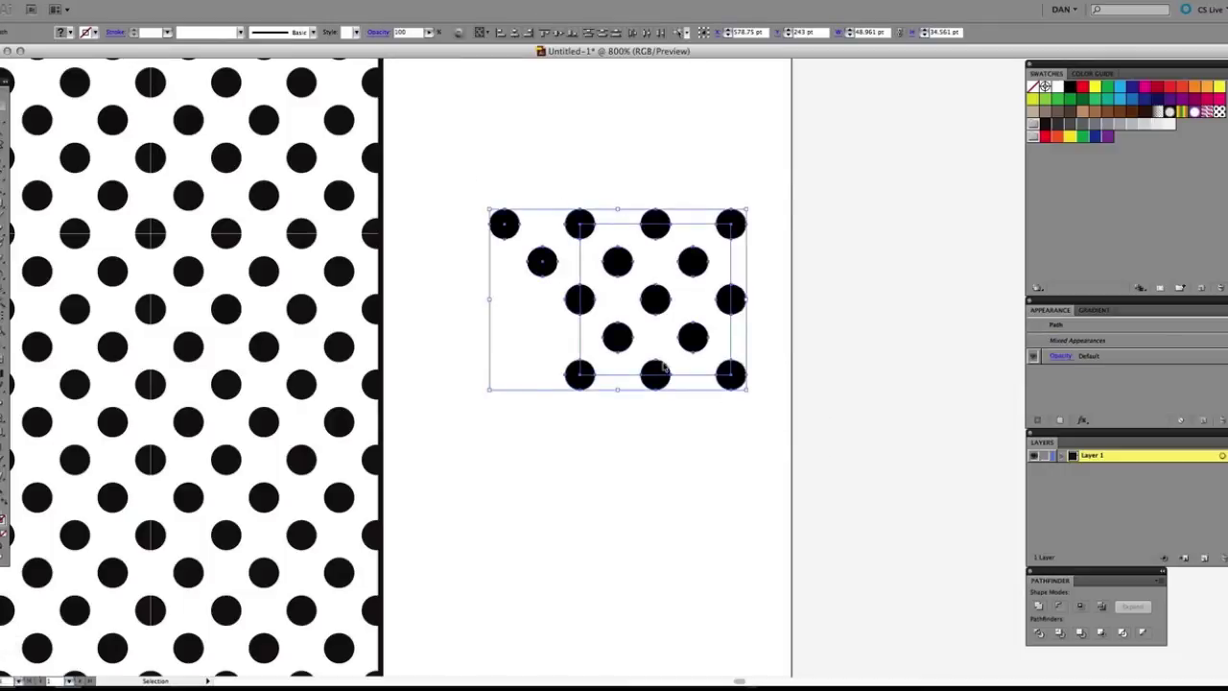
key(super+g)
click(816, 208)
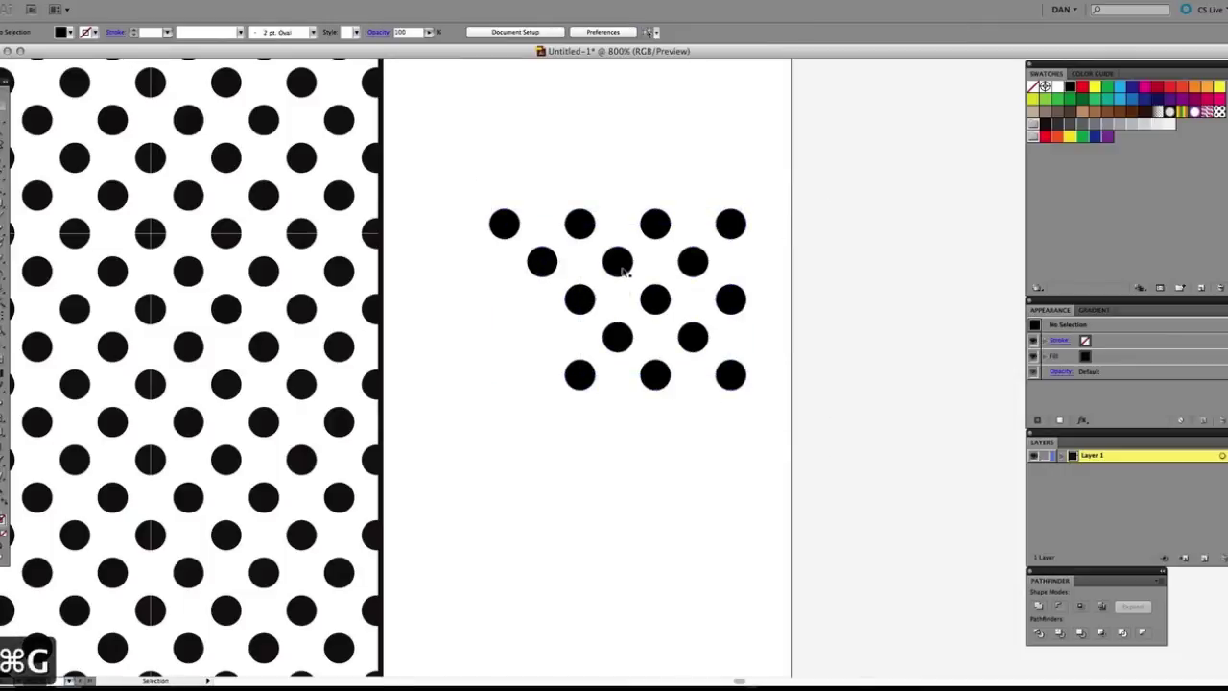
drag(621, 264, 1141, 152)
Delete the tile artwork and the large dotted rectangle from the artboard
key(a)
key(super+minus)
key(super+minus)
key(super+minus)
key(BackSpace)
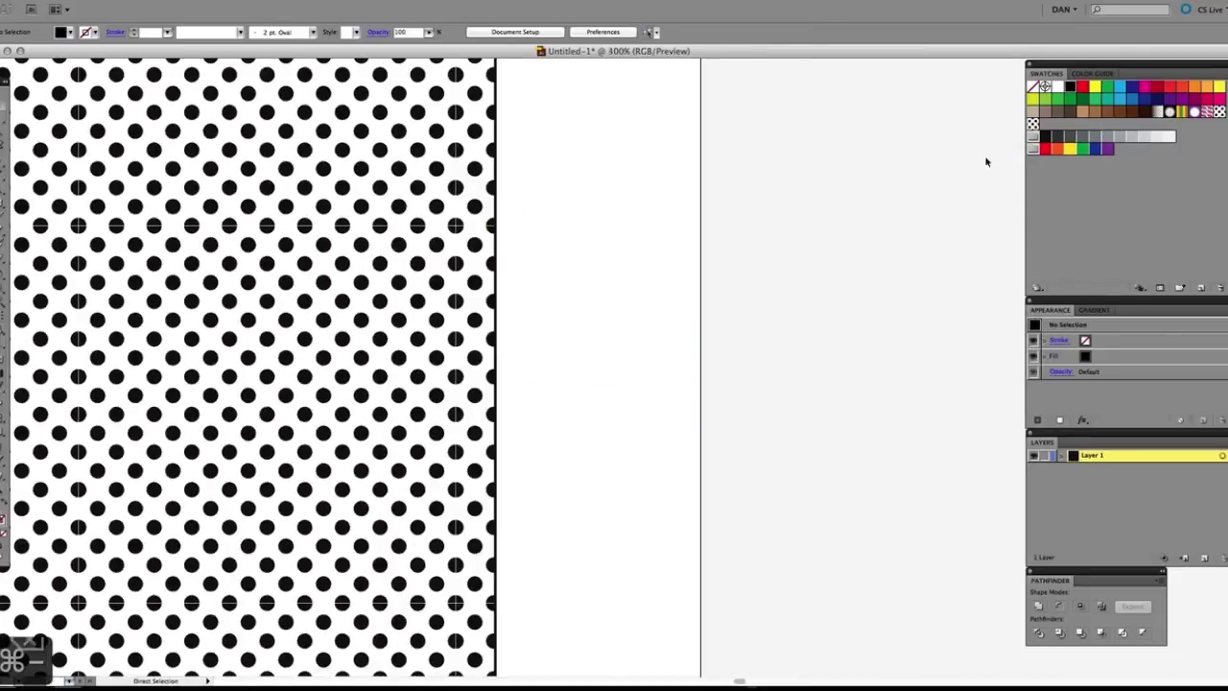
click(398, 286)
key(BackSpace)
key(super+minus)
Draw a 278 pt square filled with the new pure-black dot pattern and inspect its dots up close
key(m)
key(space)
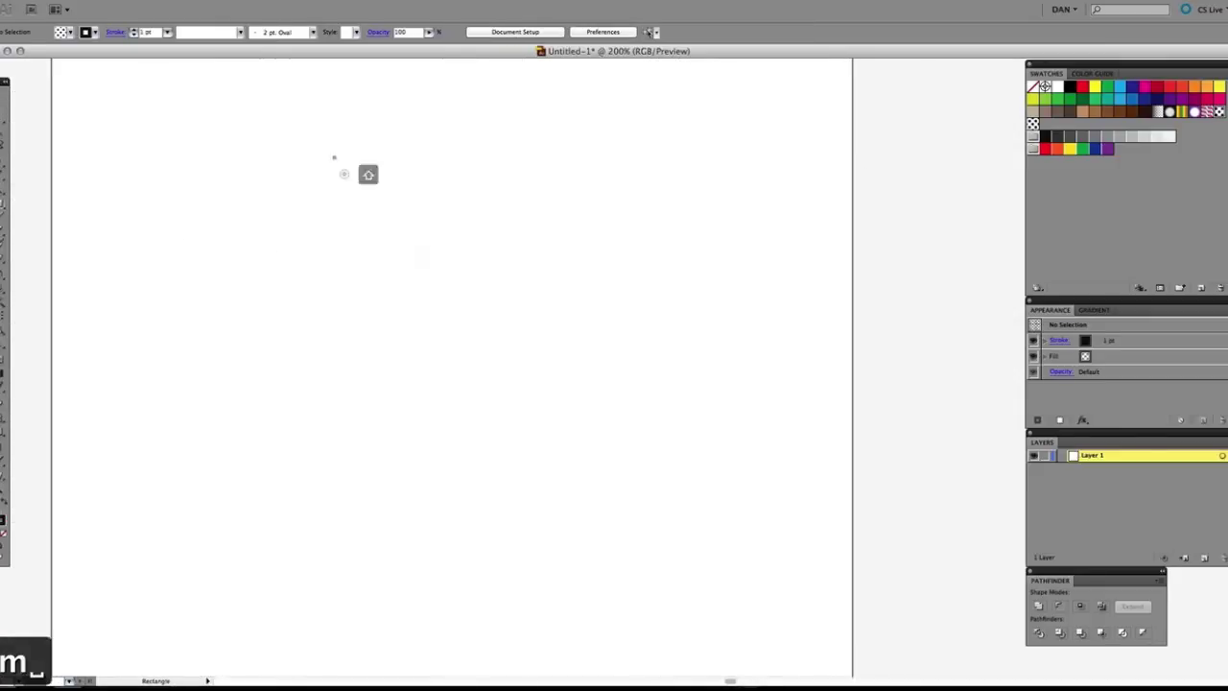
drag(332, 156, 697, 519)
drag(1036, 122, 1035, 123)
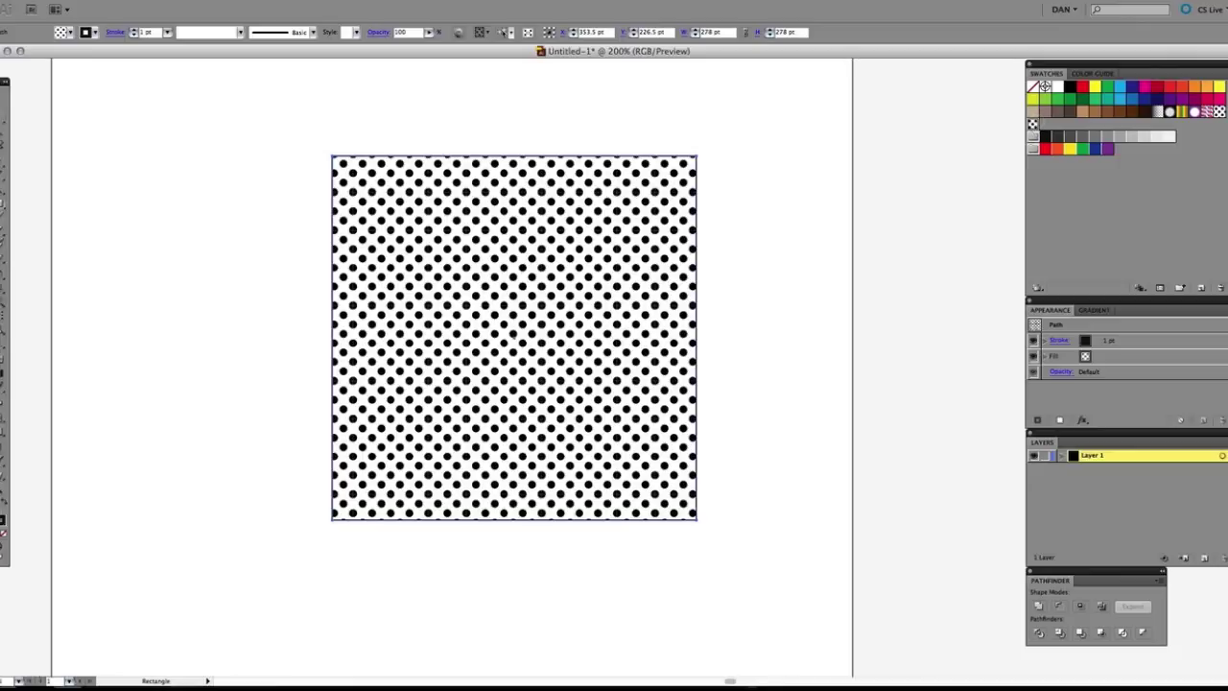
key(super+equal)
key(super+equal)
key(super+equal)
key(super+z)
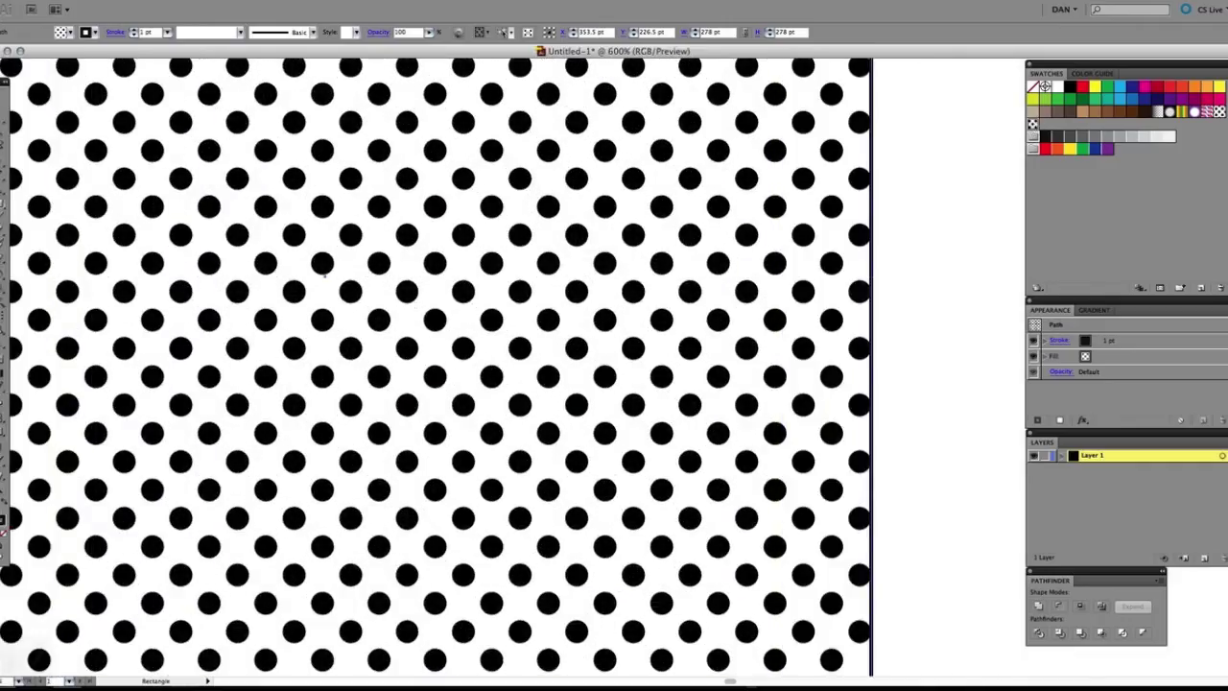
key(super+minus)
key(super+minus)
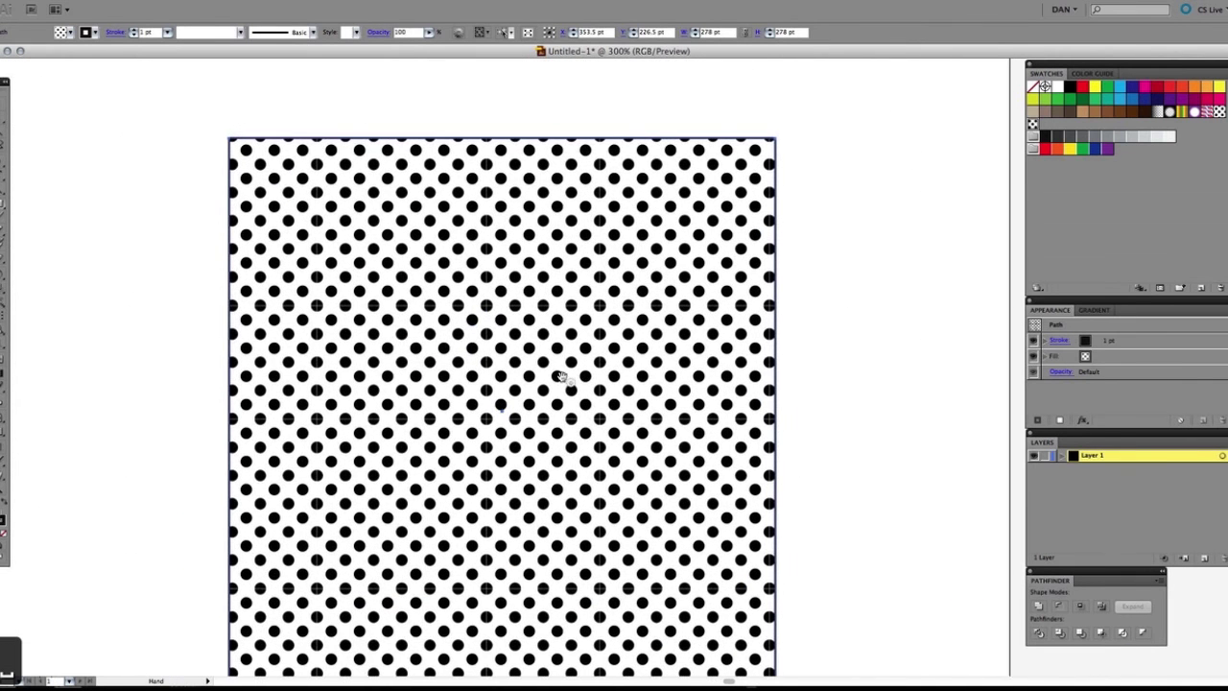
Delete the dot-patterned test square
key(v)
click(816, 258)
click(587, 297)
key(BackSpace)
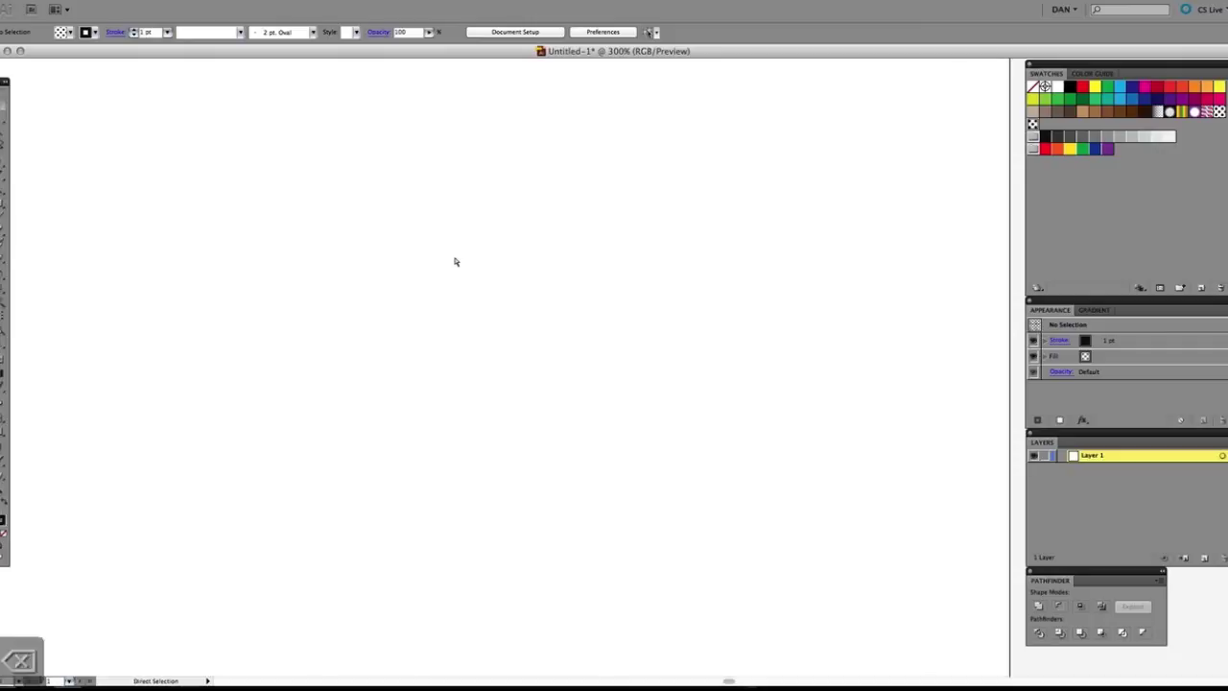
Switch to the speaker-grille document in the newer Illustrator version
key(super+Tab)
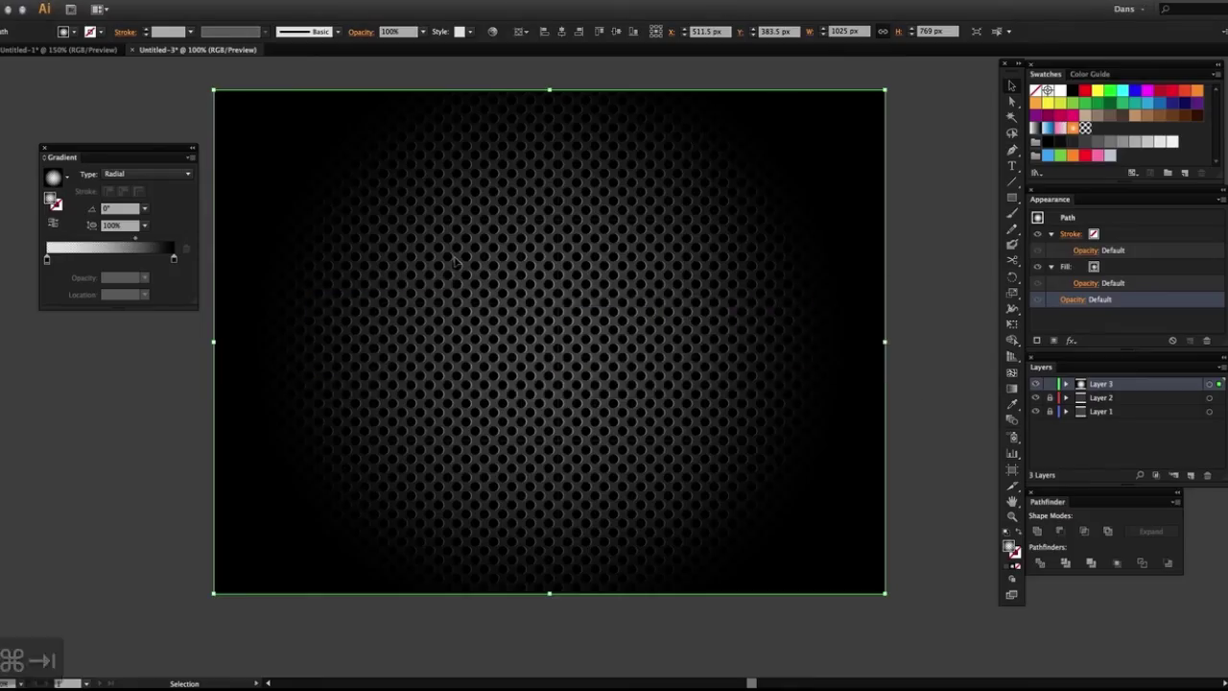
key(space)
drag(722, 320, 689, 320)
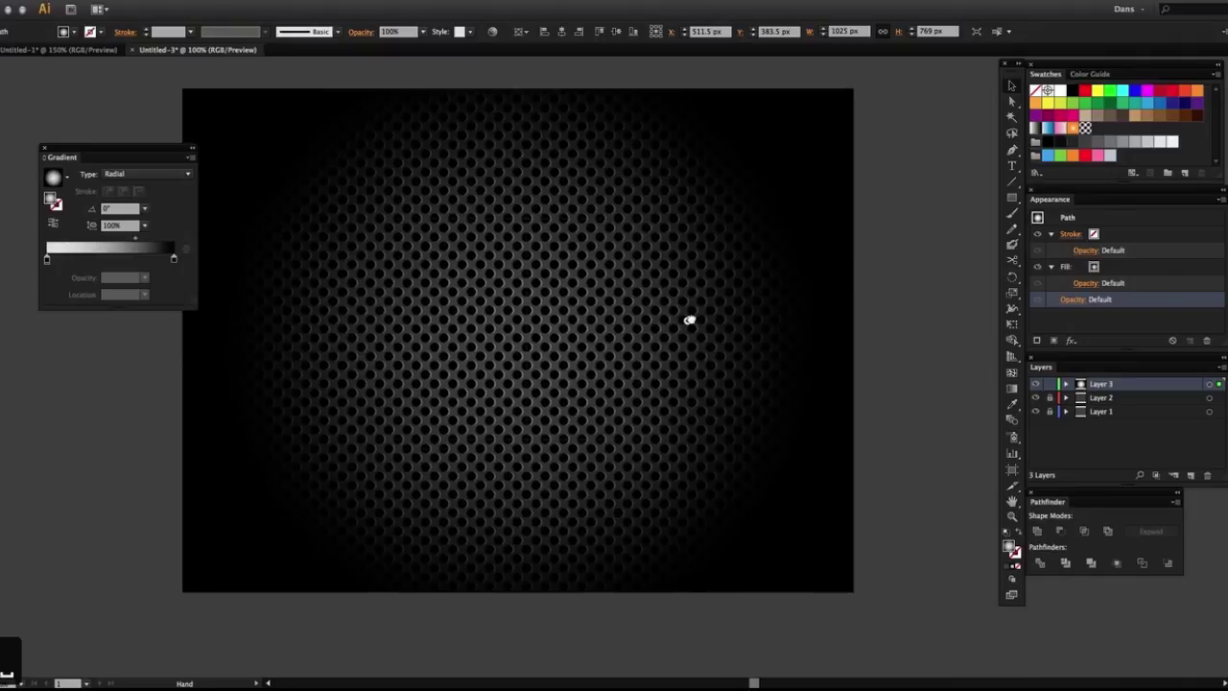
Try moving the radial-gradient overlay rectangle, and undo the move
key(v)
drag(735, 205, 766, 217)
drag(799, 152, 576, 409)
key(super+z)
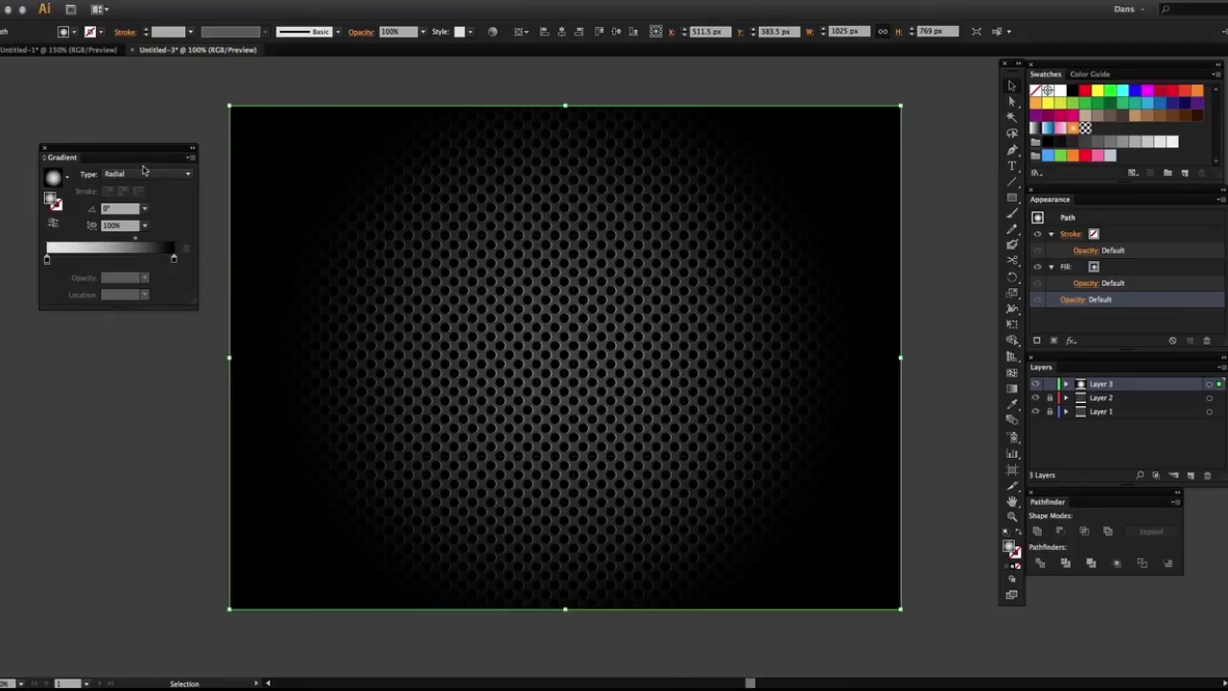
Make the start stop of the overlay's radial gradient white with 100% opacity
click(187, 176)
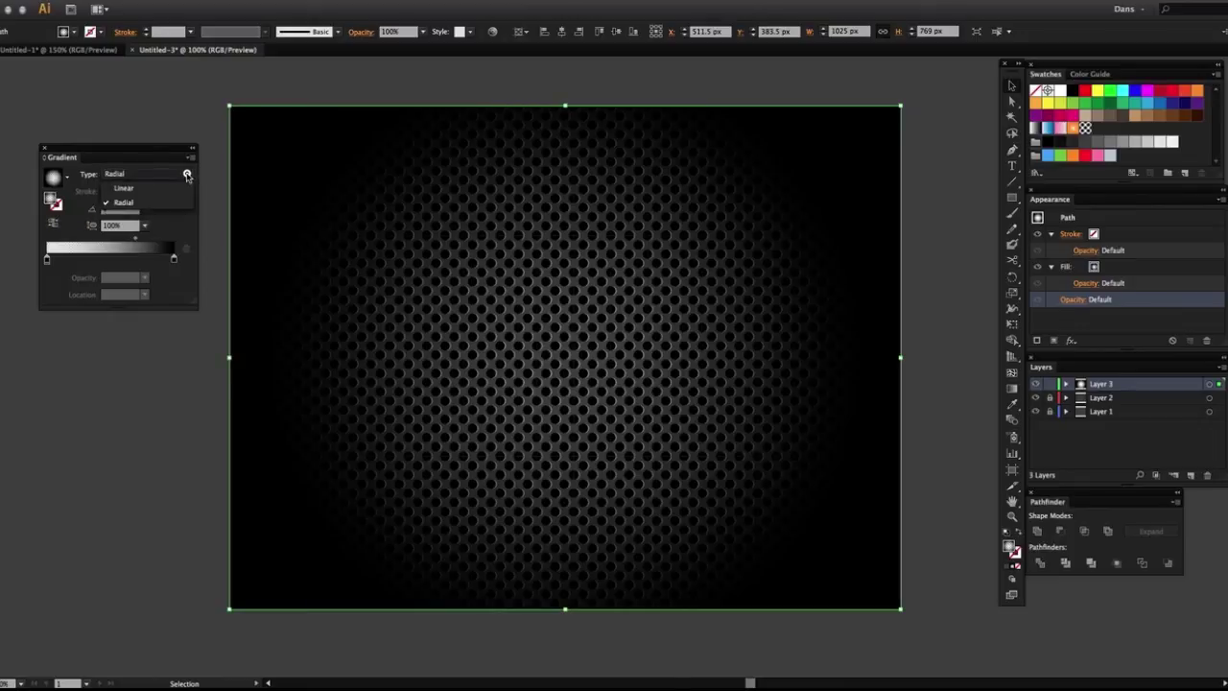
click(187, 174)
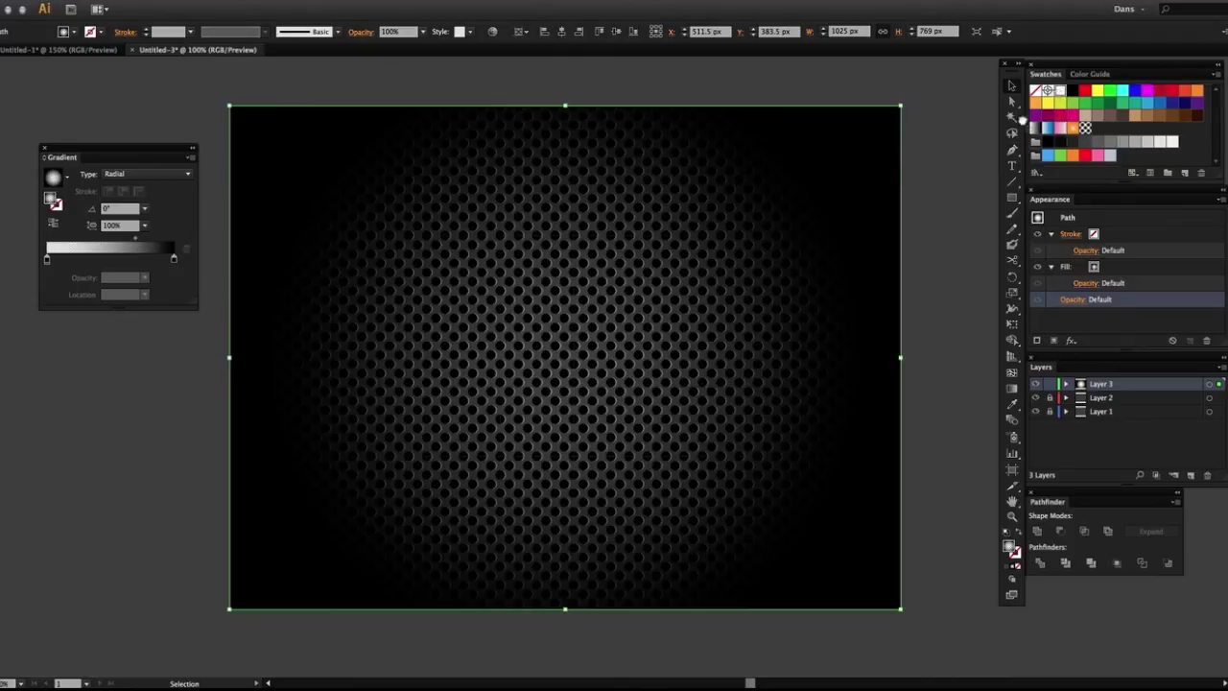
click(46, 259)
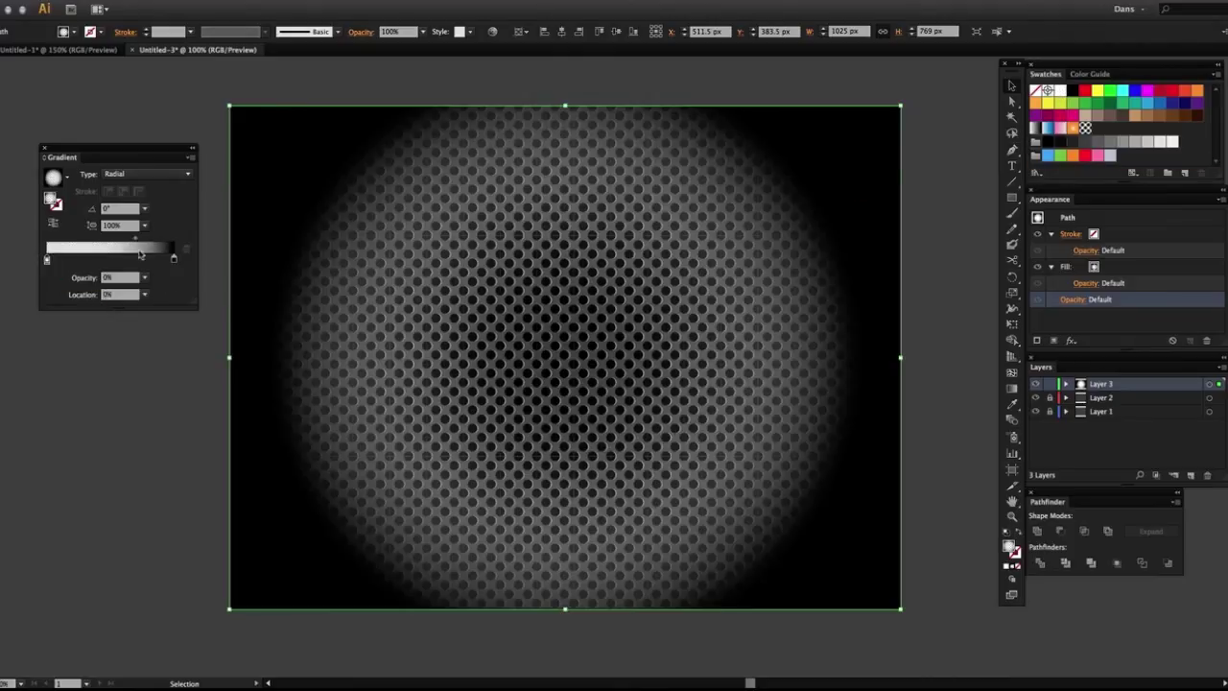
click(145, 296)
click(144, 278)
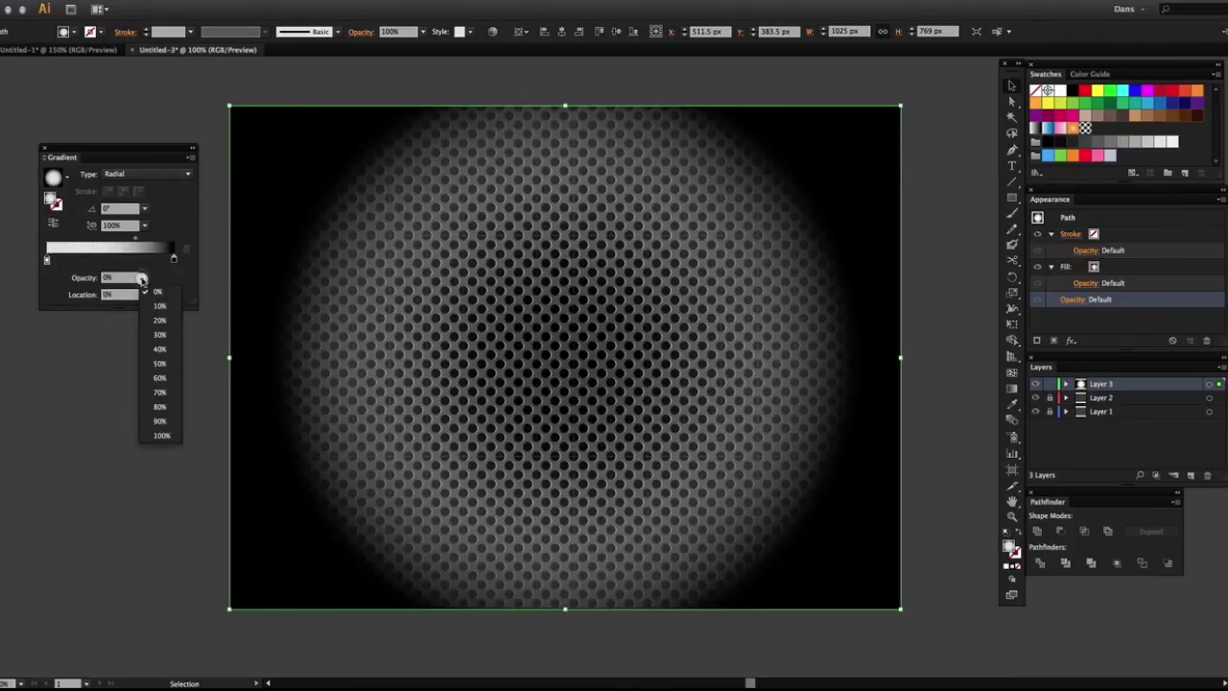
click(167, 437)
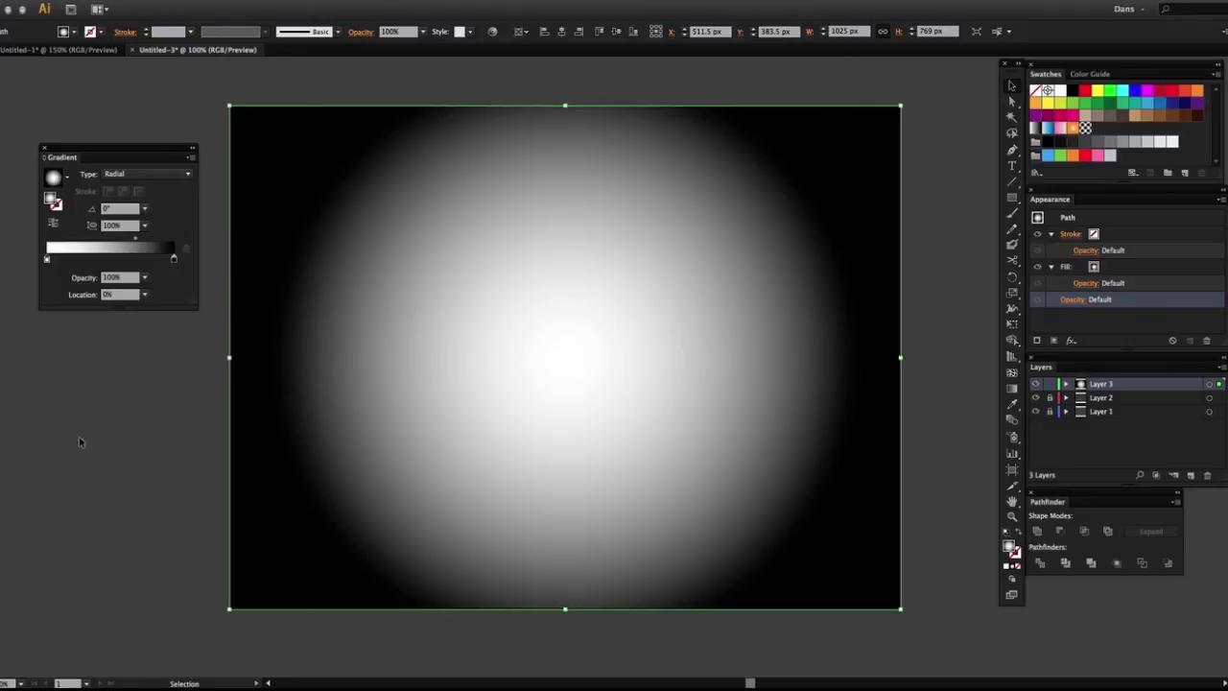
Deselect the gradient overlay and reposition the Gradient panel over the artwork
key(v)
click(80, 443)
key(space)
drag(385, 349, 458, 335)
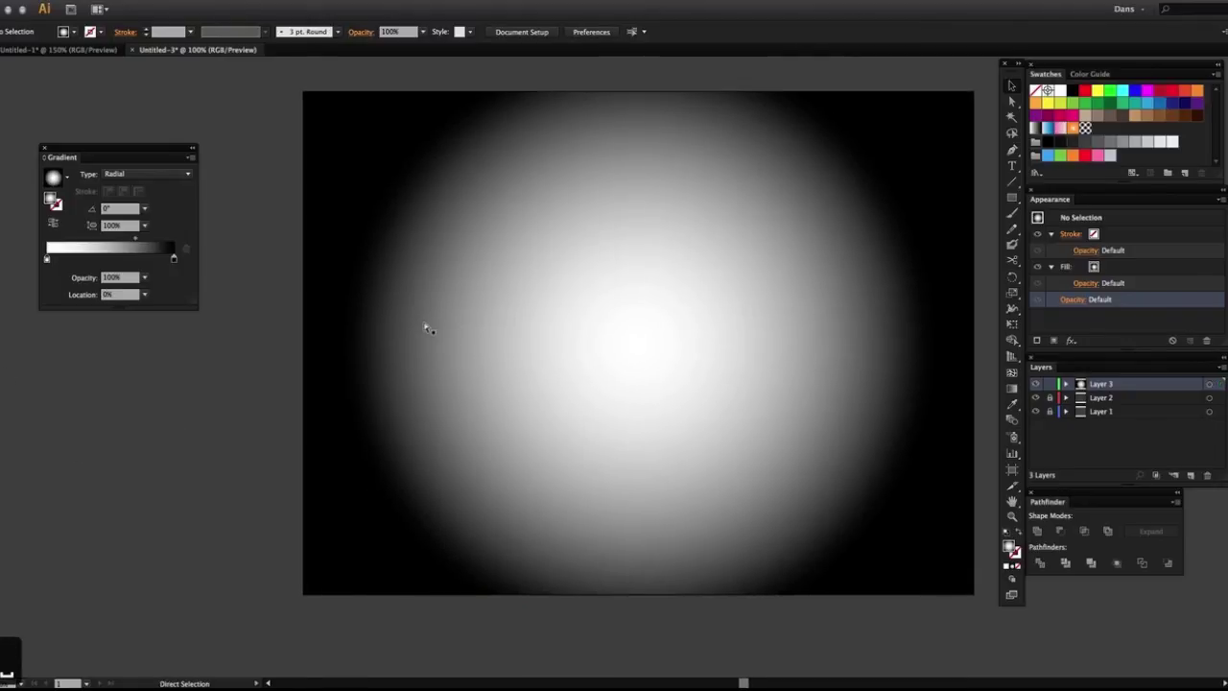
key(super+equal)
key(super+equal)
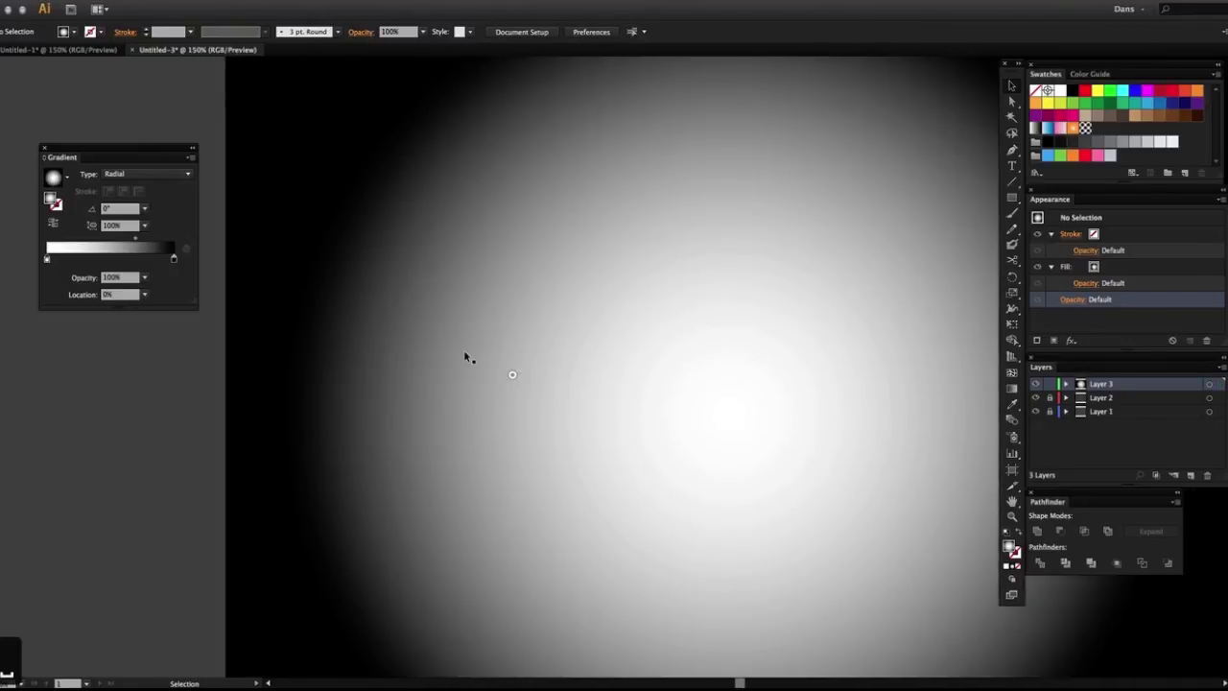
drag(96, 147, 799, 171)
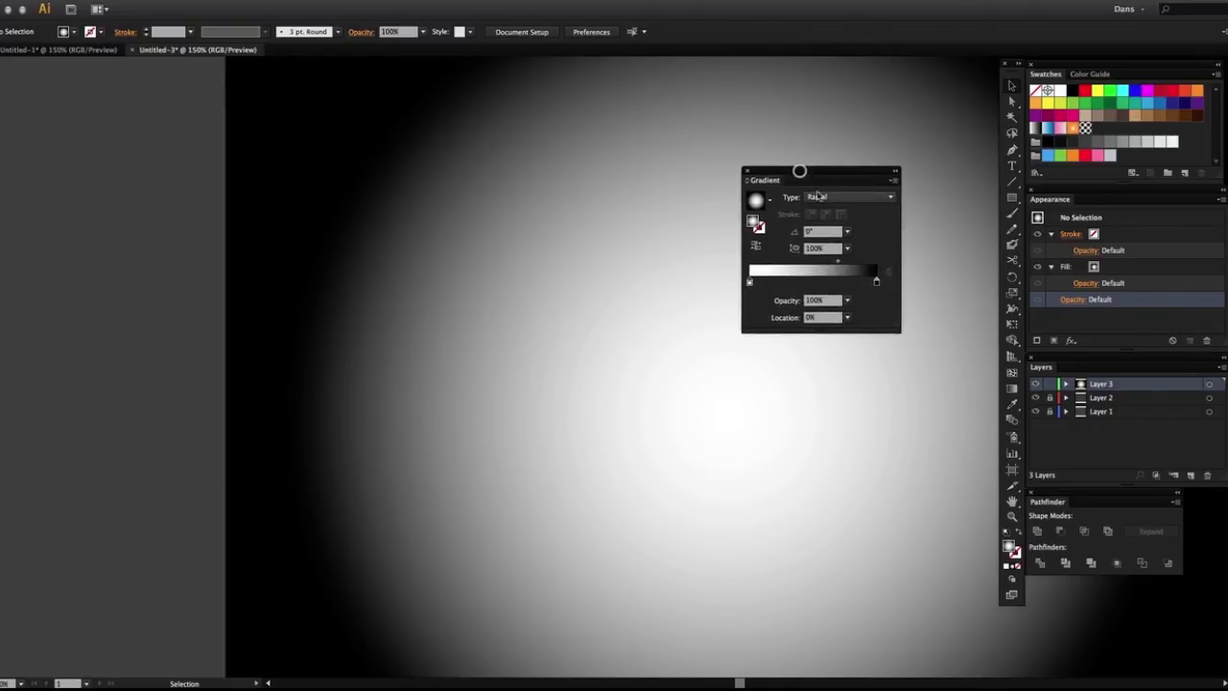
Select the gradient overlay in its original position and keep its gradient type as Radial
drag(277, 237, 178, 233)
key(super+z)
click(893, 200)
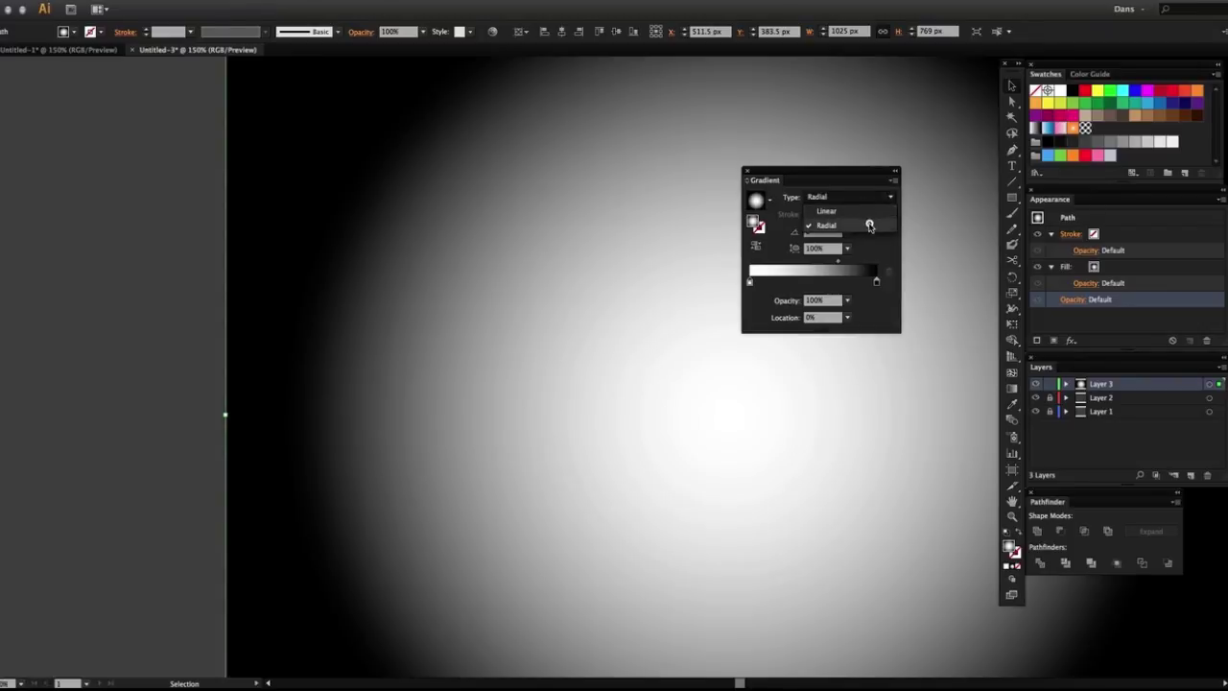
click(869, 224)
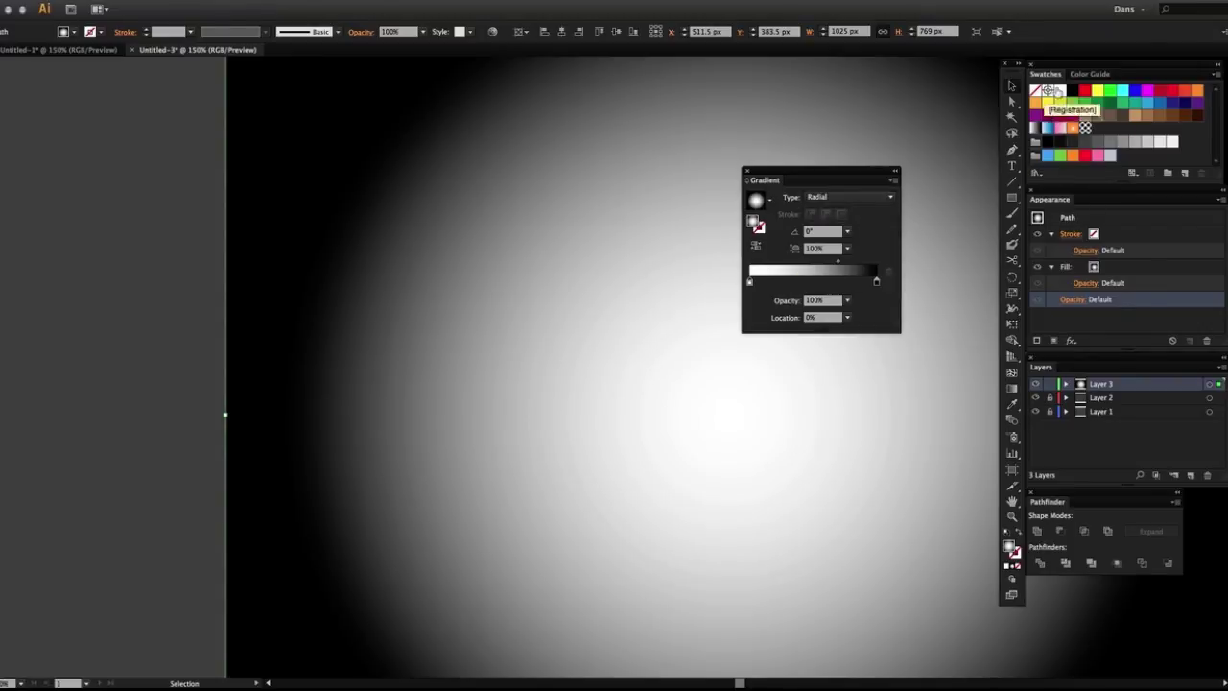
Make the start stop of the overlay's radial gradient black with 0% opacity
drag(773, 281, 750, 283)
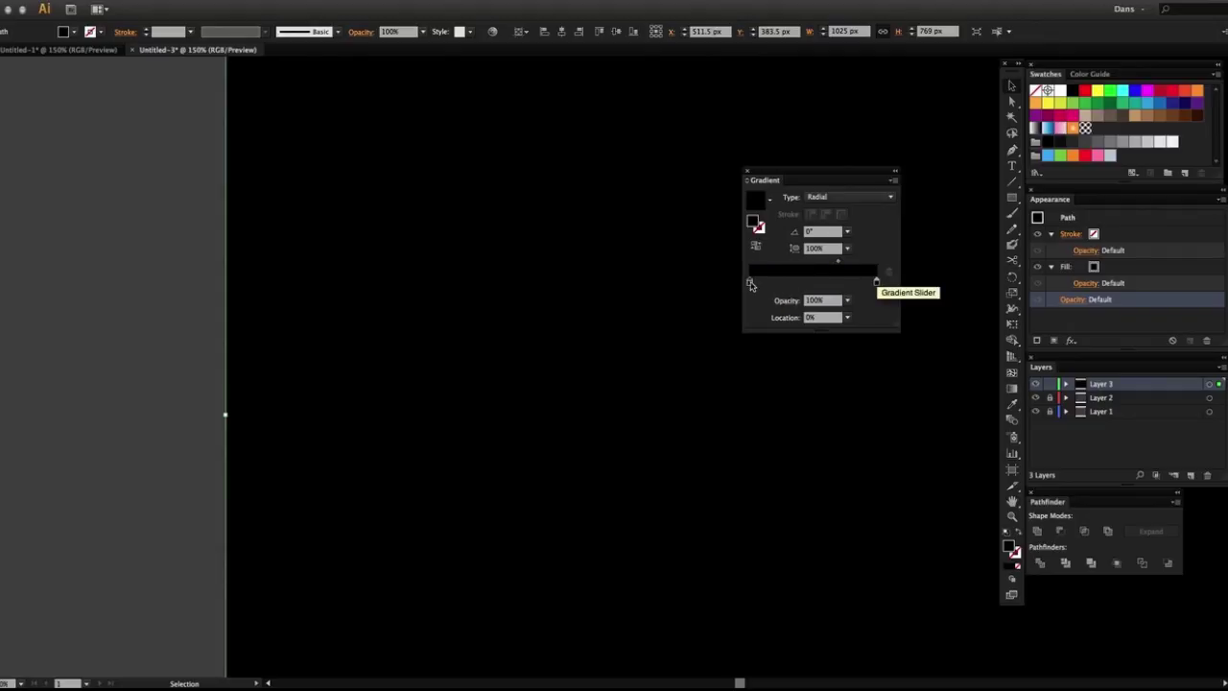
click(851, 304)
click(857, 328)
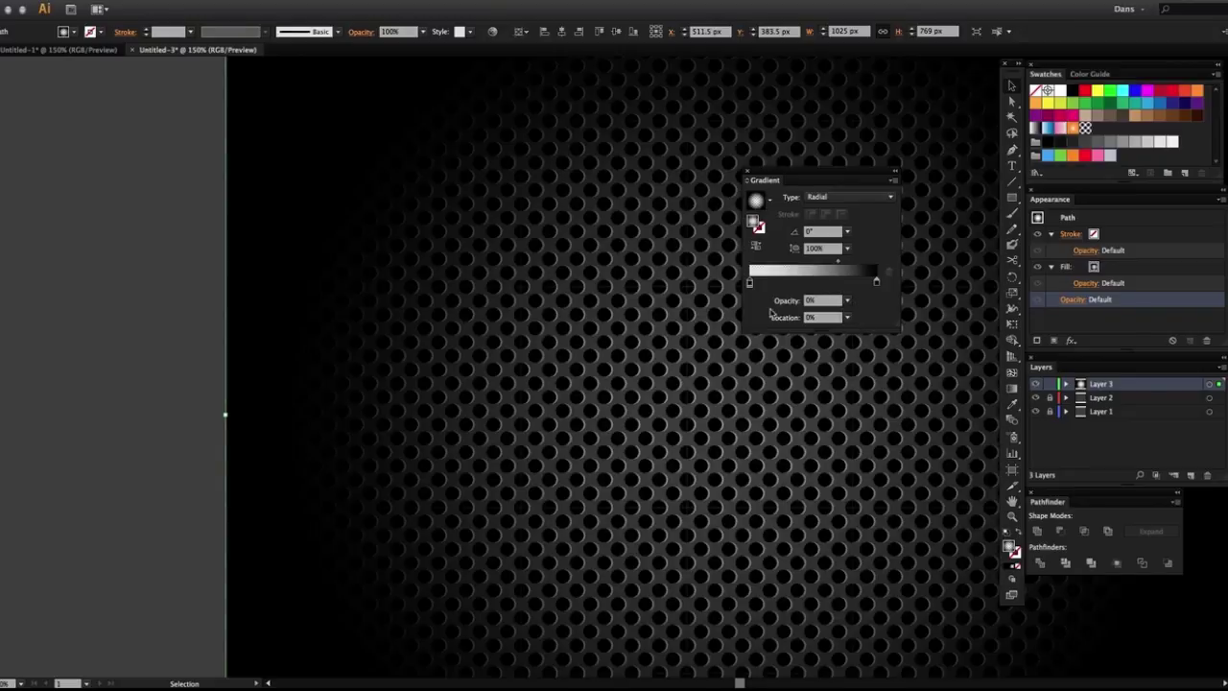
Close the Gradient panel and reshape the overlay's radial gradient with the Gradient tool into a wide ellipse extending past the artboard's sides
click(749, 170)
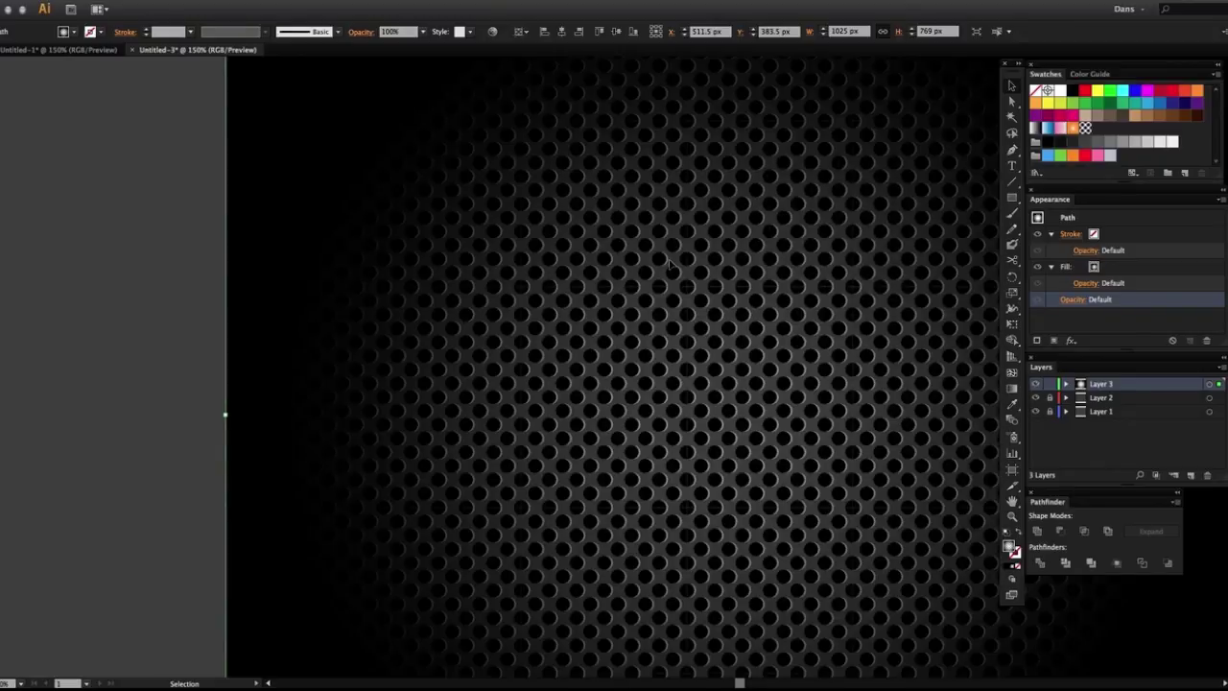
key(super+minus)
key(super+minus)
key(super+equal)
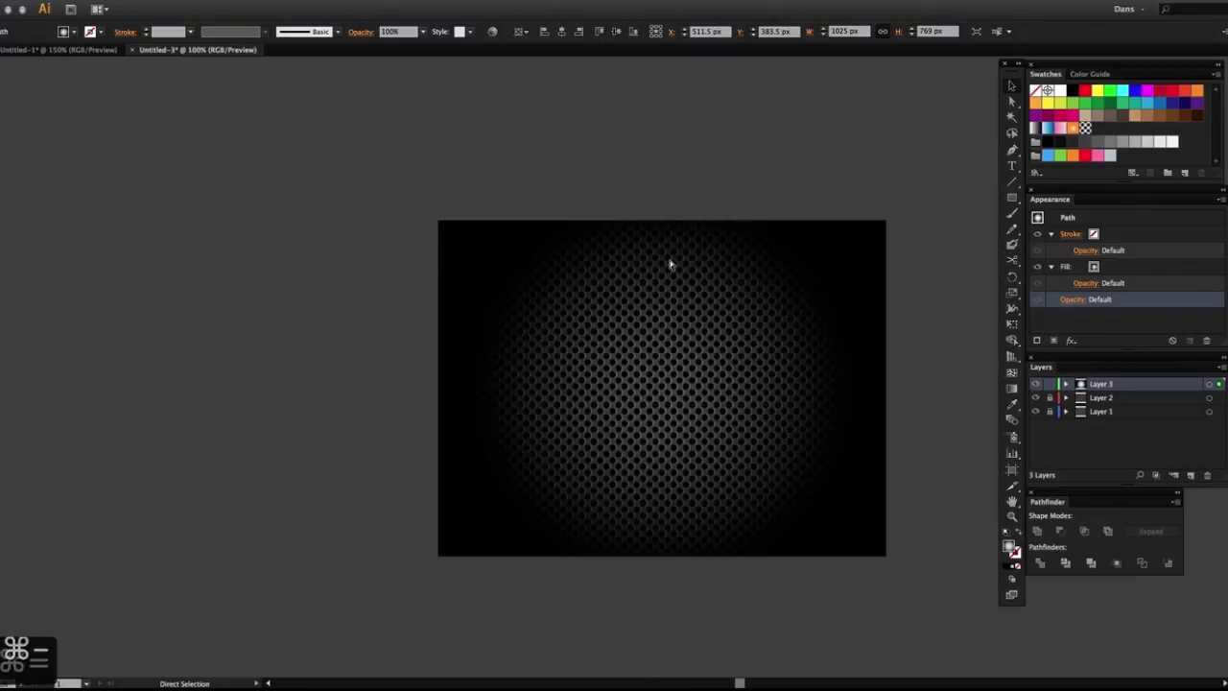
key(g)
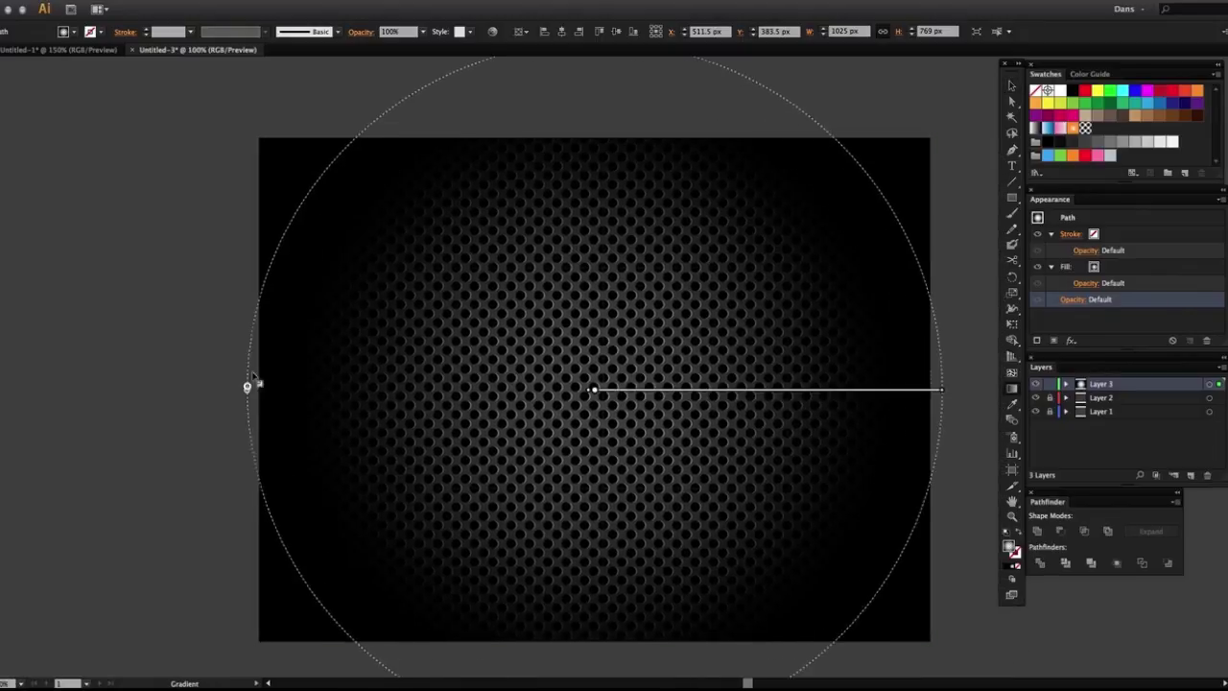
key(v)
scroll(567, 266, up, 3)
key(g)
key(super+minus)
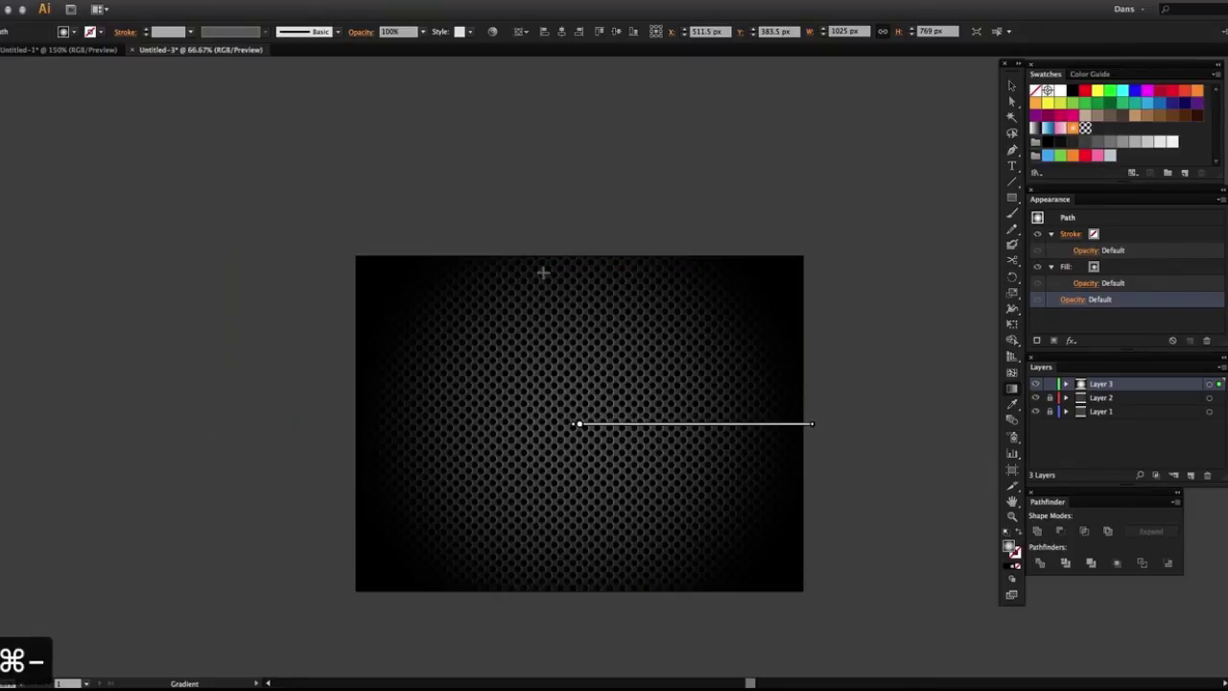
drag(582, 198, 579, 243)
drag(346, 423, 315, 422)
Deselect the gradient overlay and examine the shaded speaker grille up close
key(v)
key(super+equal)
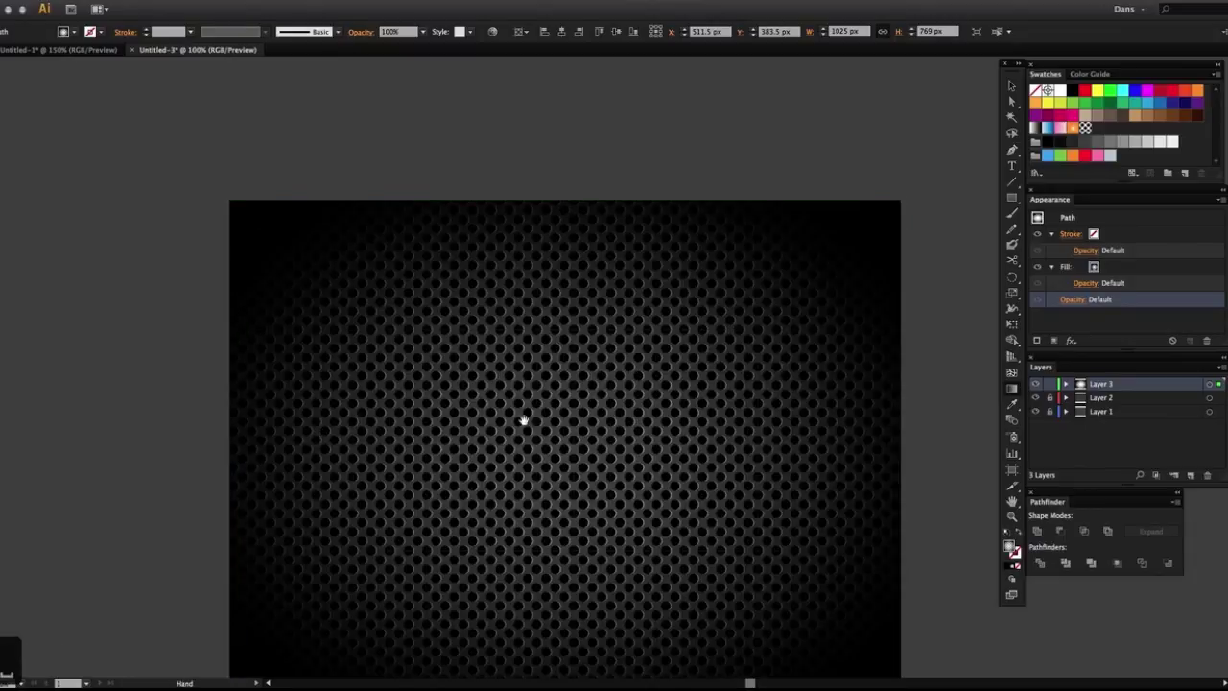
drag(524, 420, 486, 320)
key(g)
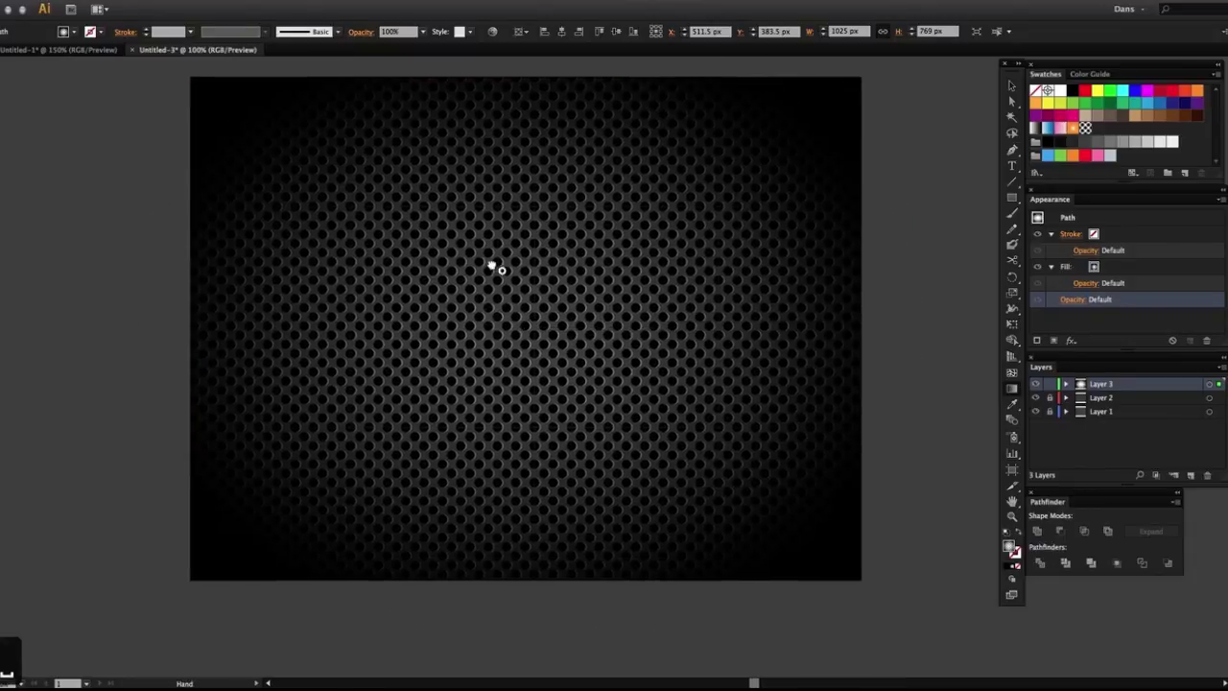
drag(493, 265, 536, 288)
key(v)
click(113, 273)
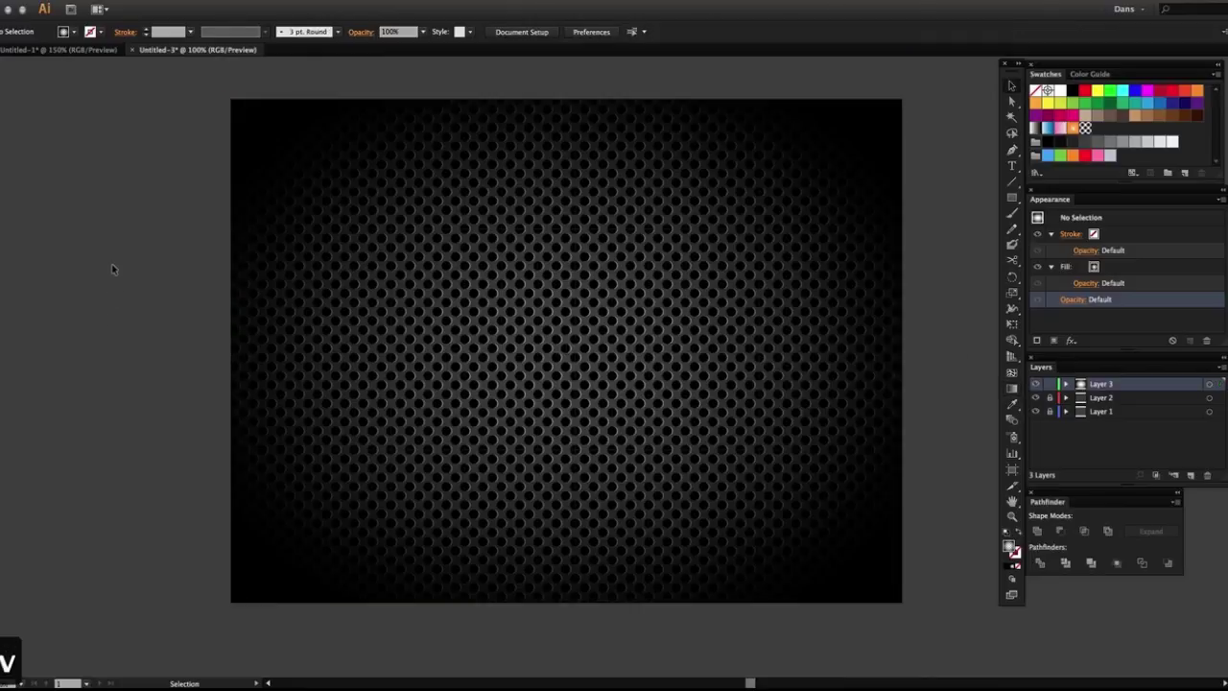
key(super+equal)
drag(511, 369, 544, 246)
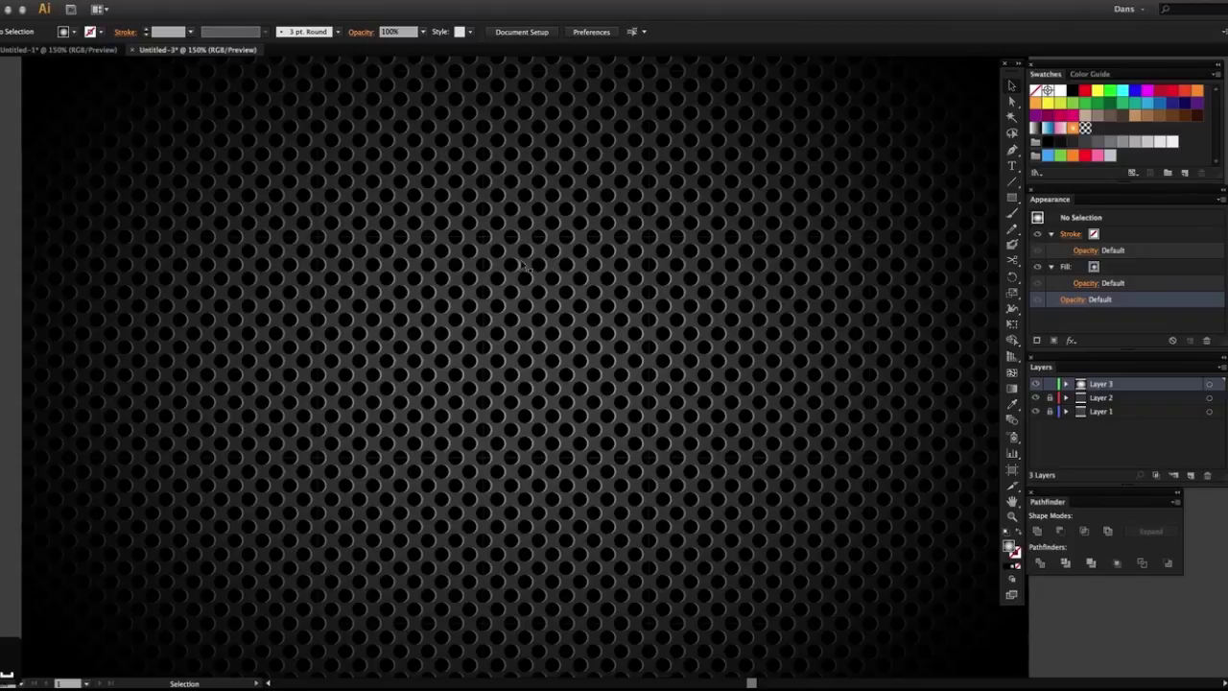
Switch to the Untitled-1 document and examine the grille, knobs and lettering of the finished amplifier artwork
click(68, 53)
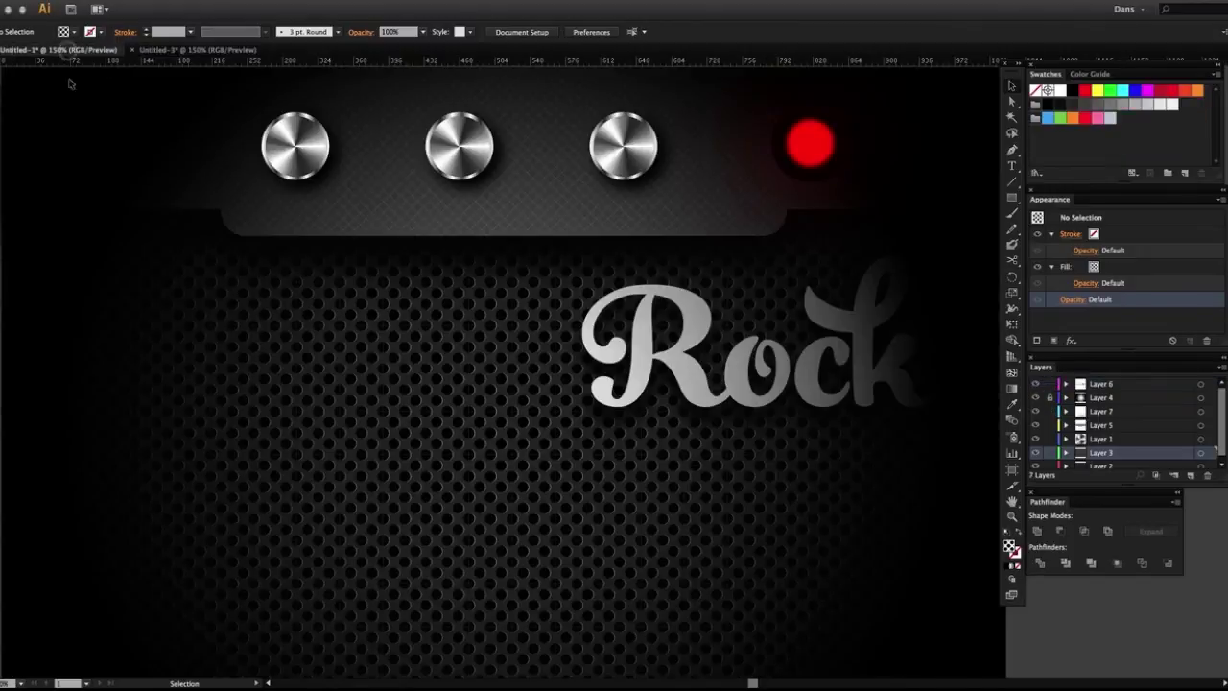
drag(562, 291, 586, 277)
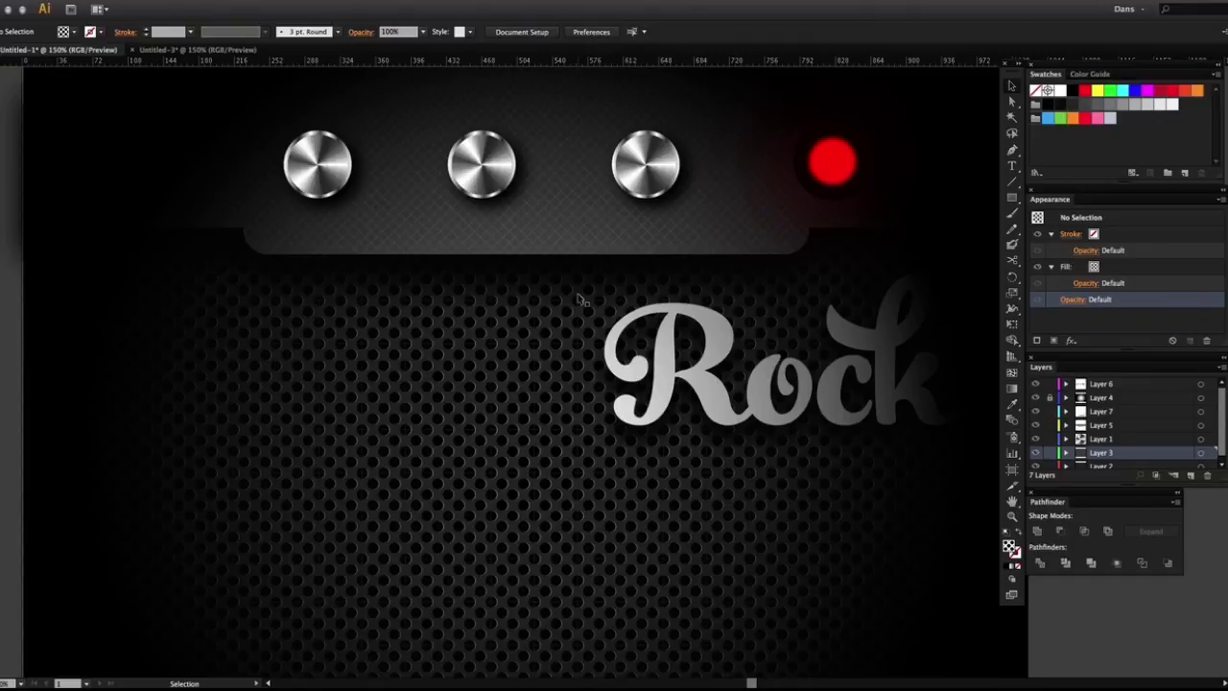
drag(666, 255, 647, 247)
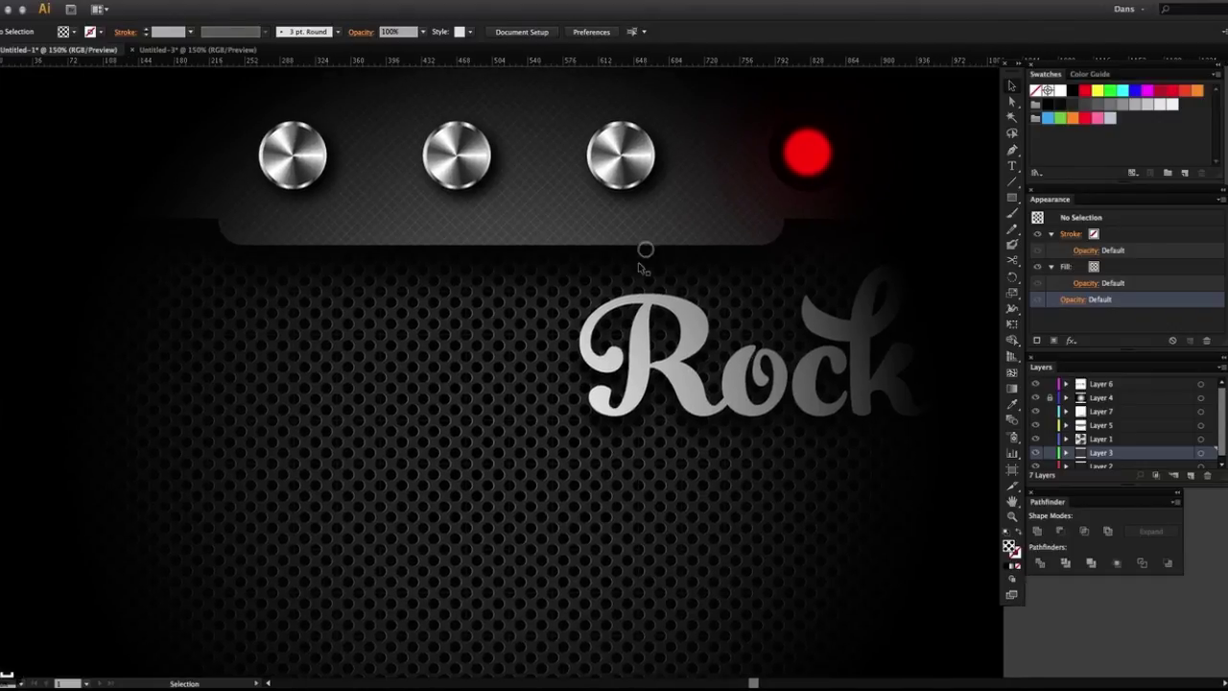
scroll(559, 284, up, 1)
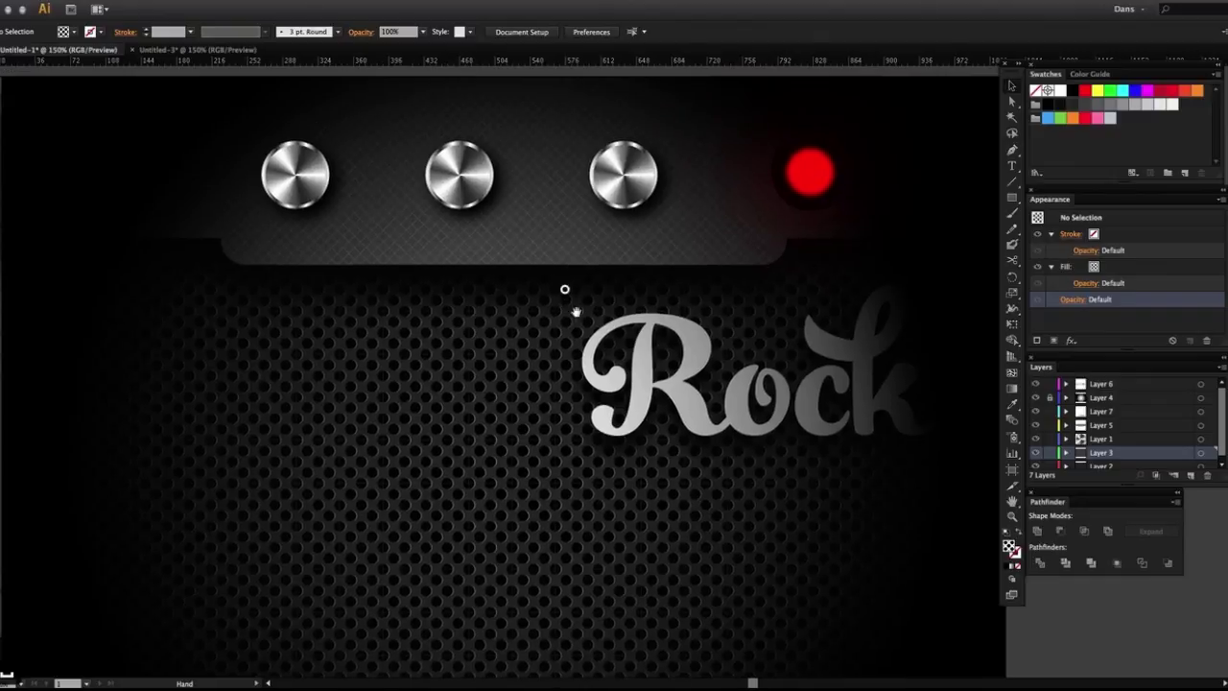